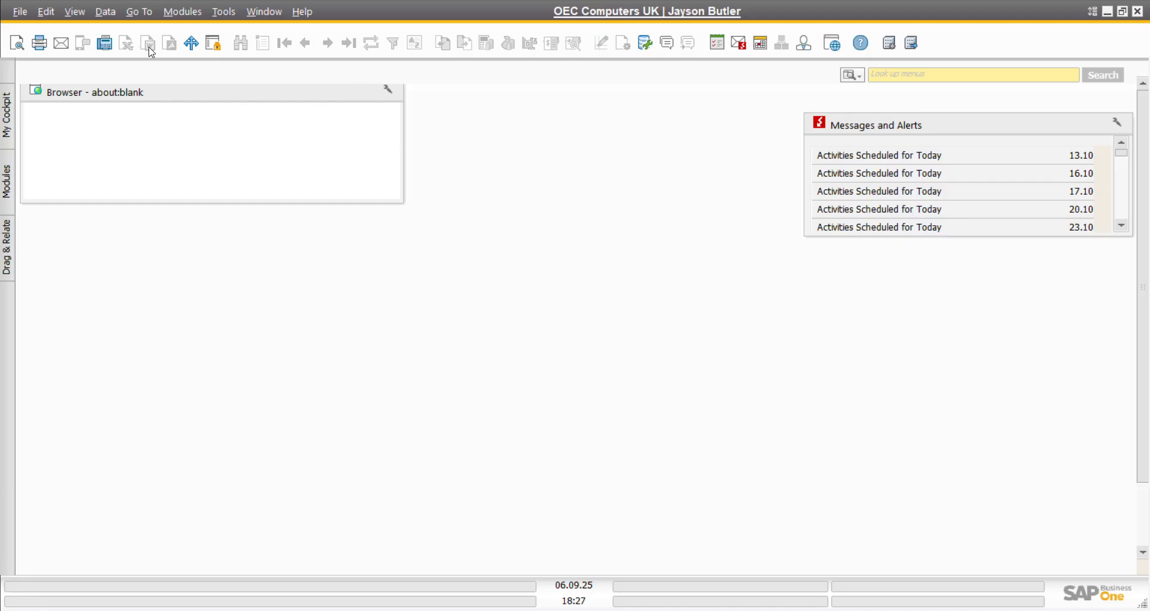
Step: Create A/R down payment invoice 12 for customer C003 in GBP, due 06.10.25
click(194, 17)
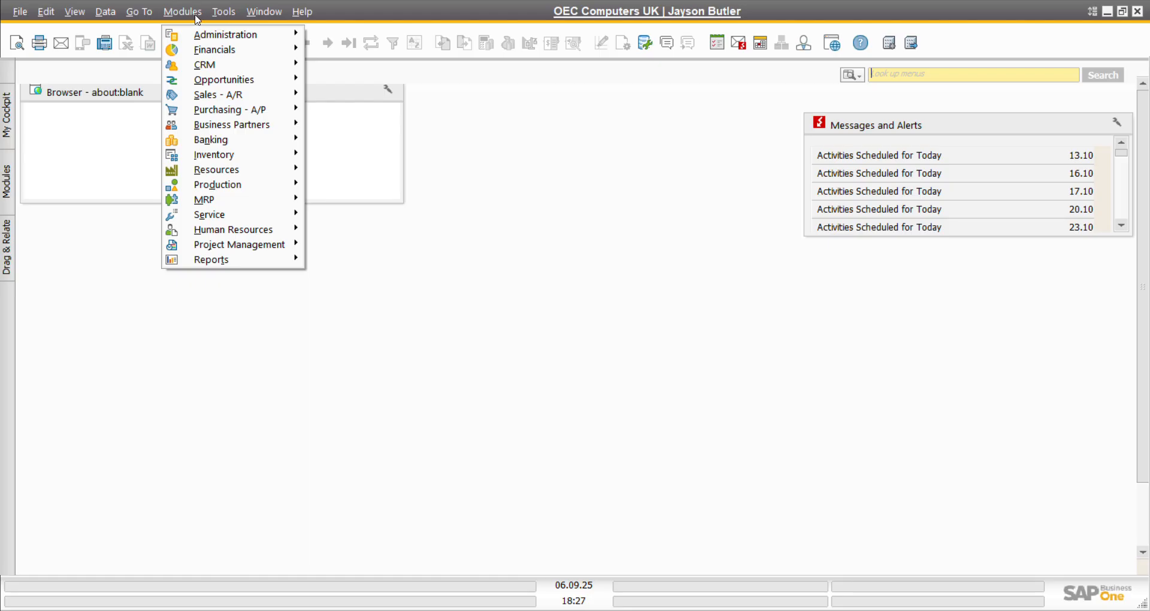
mouse_move(220, 97)
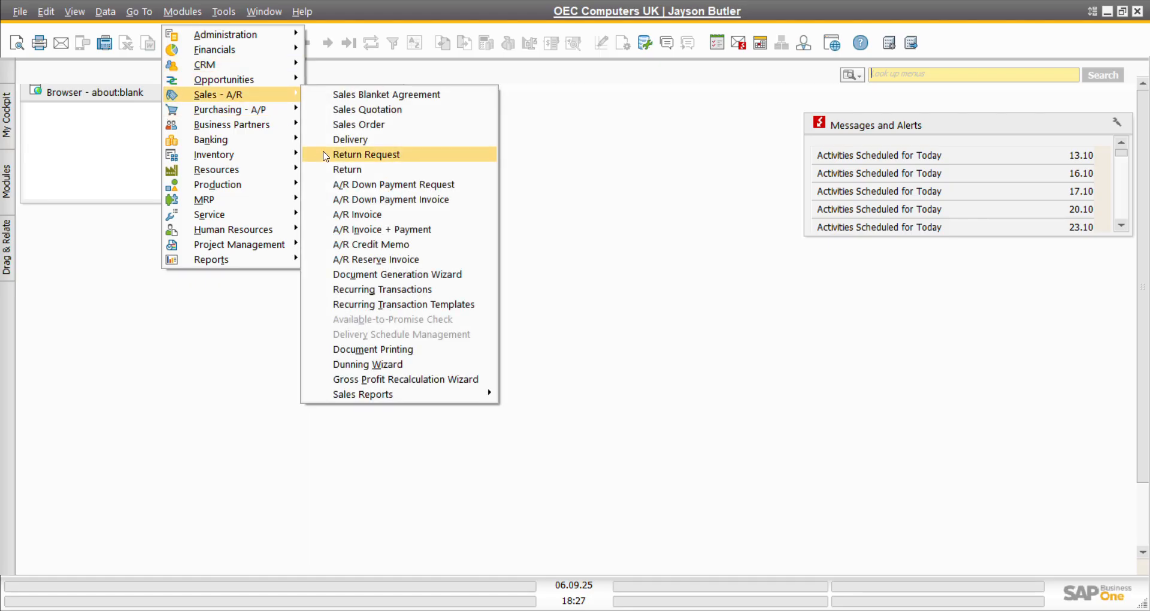
click(365, 203)
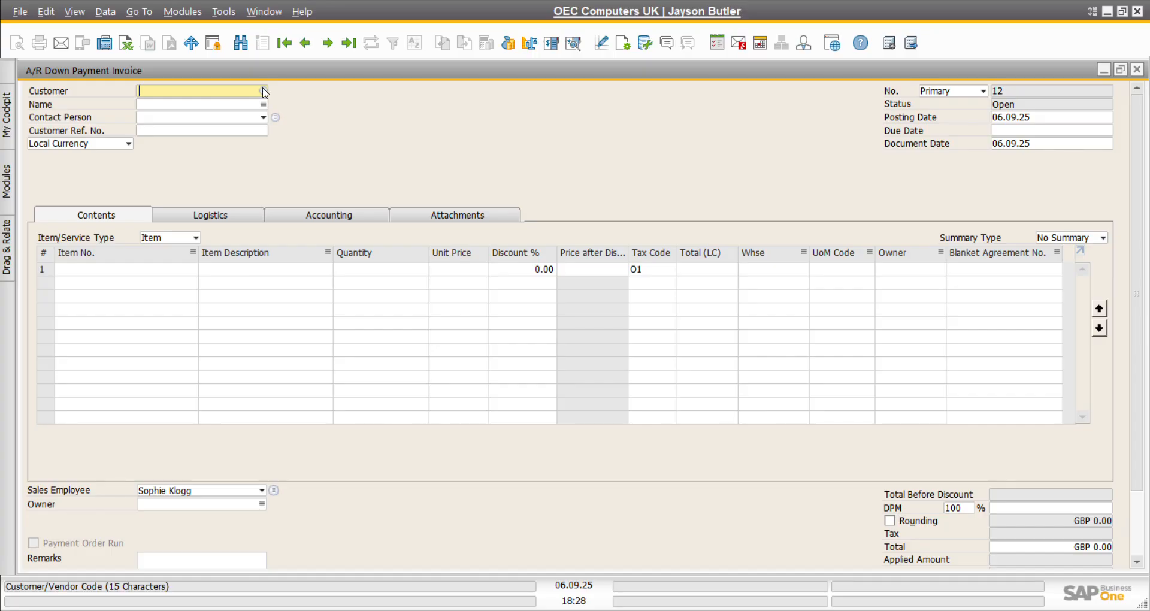
click(264, 91)
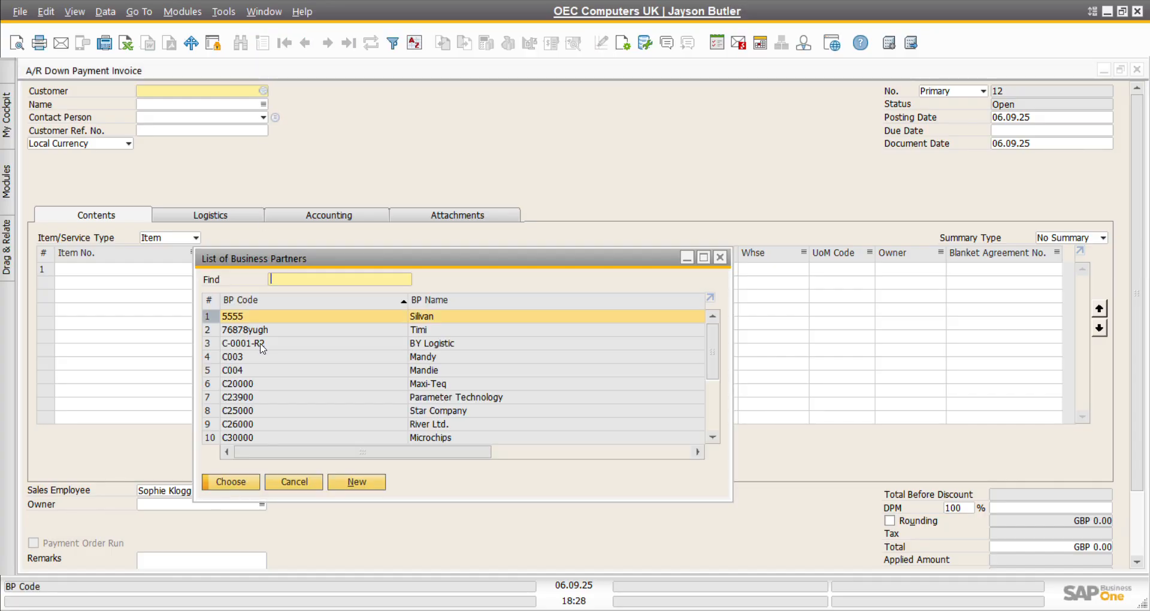
double_click(243, 358)
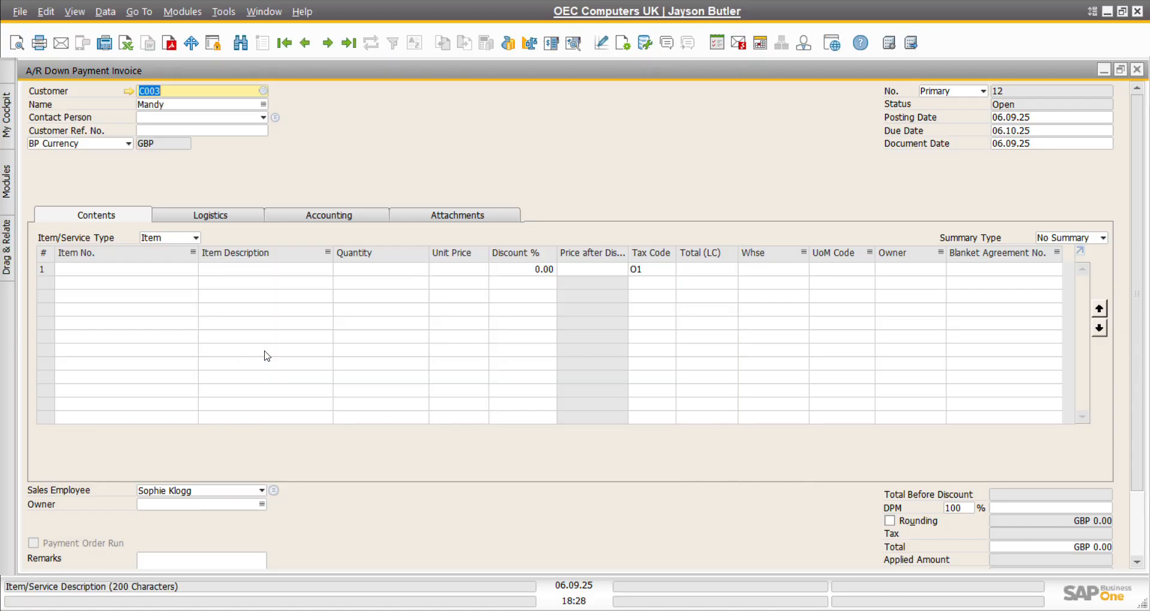
click(195, 274)
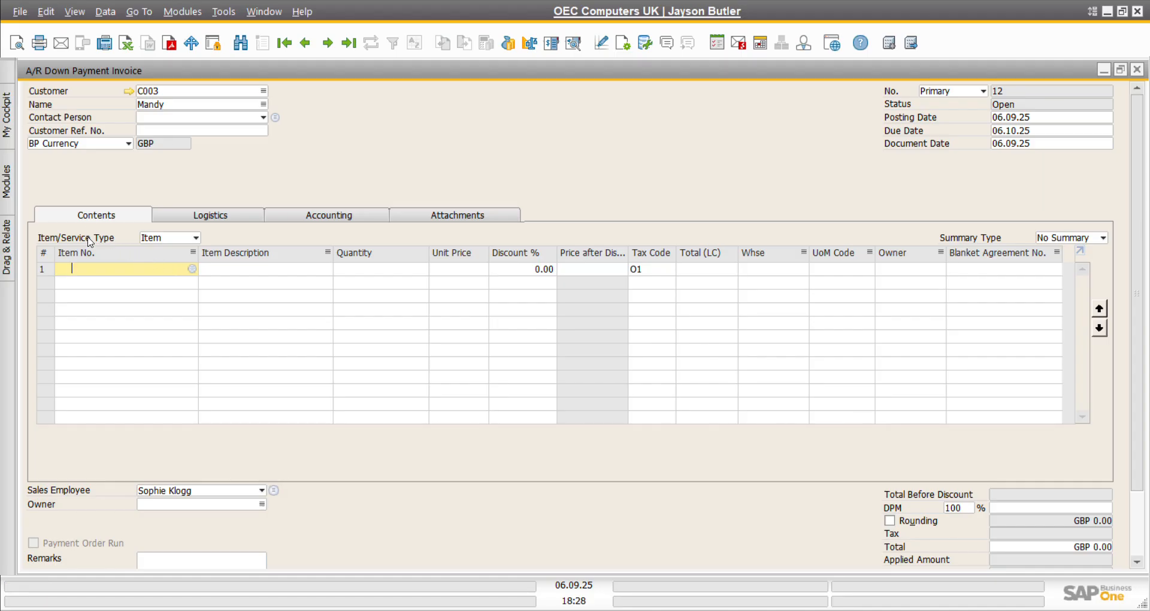
Step: Add item lines A00001 (J.B. Officeprint 1420, GBP 200) and A00002 (J.B. Officeprint 1111, GBP 100)
click(195, 237)
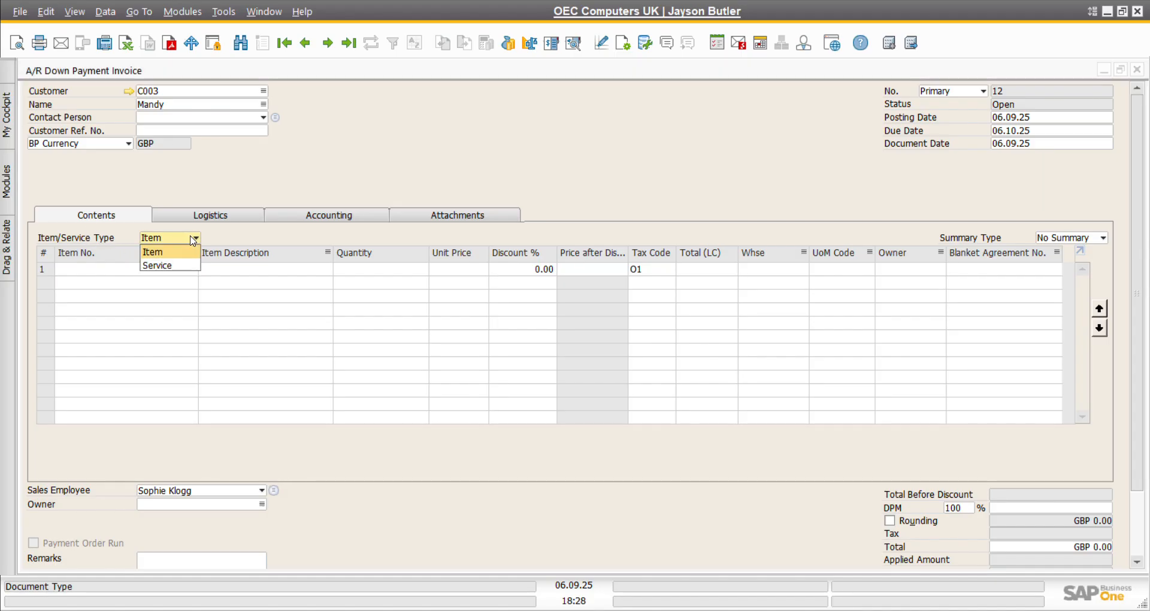
click(195, 238)
click(192, 270)
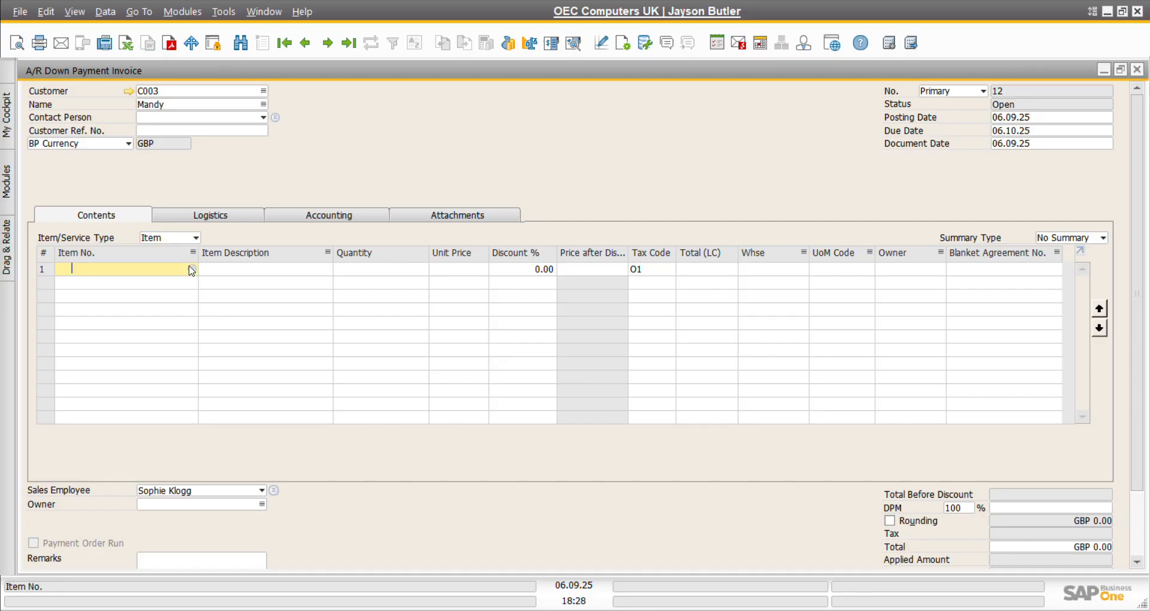
click(192, 270)
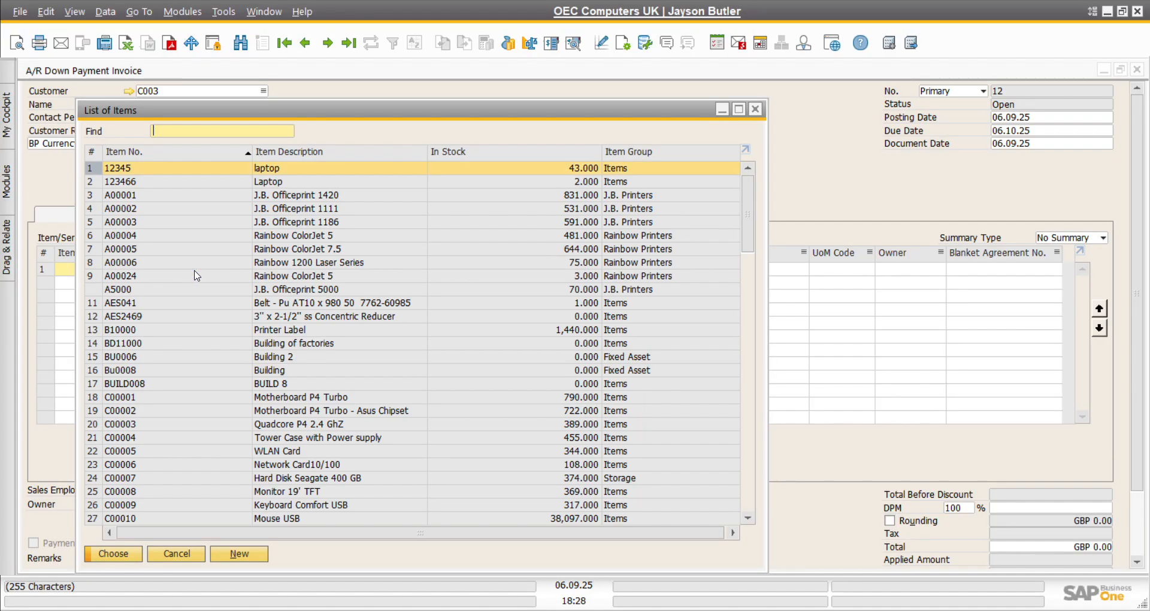
double_click(123, 196)
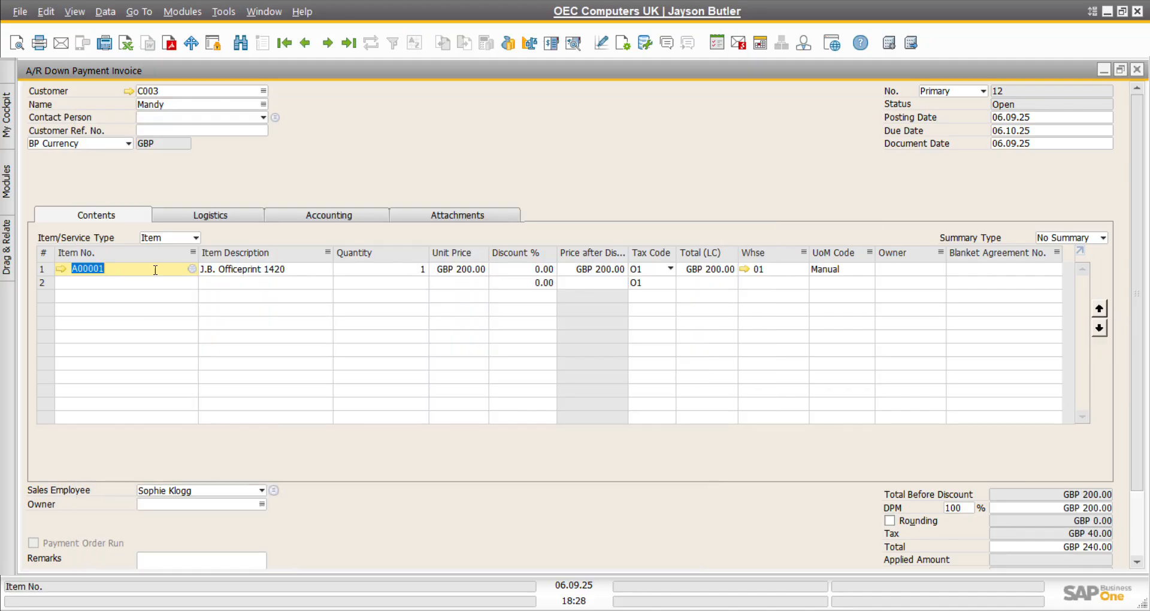
click(141, 281)
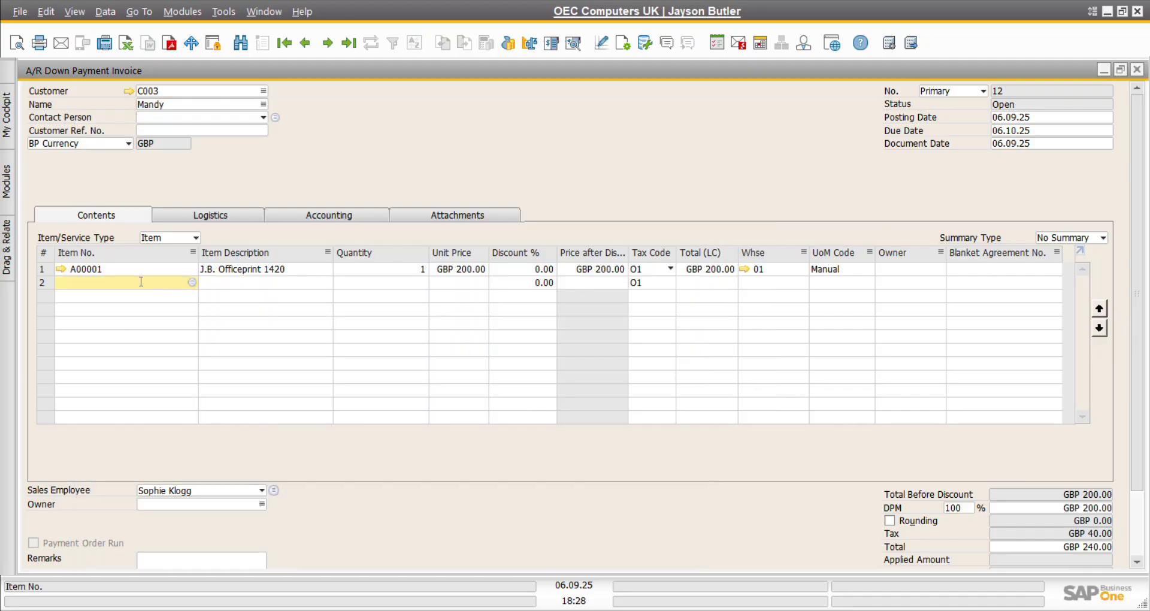
text(A000)
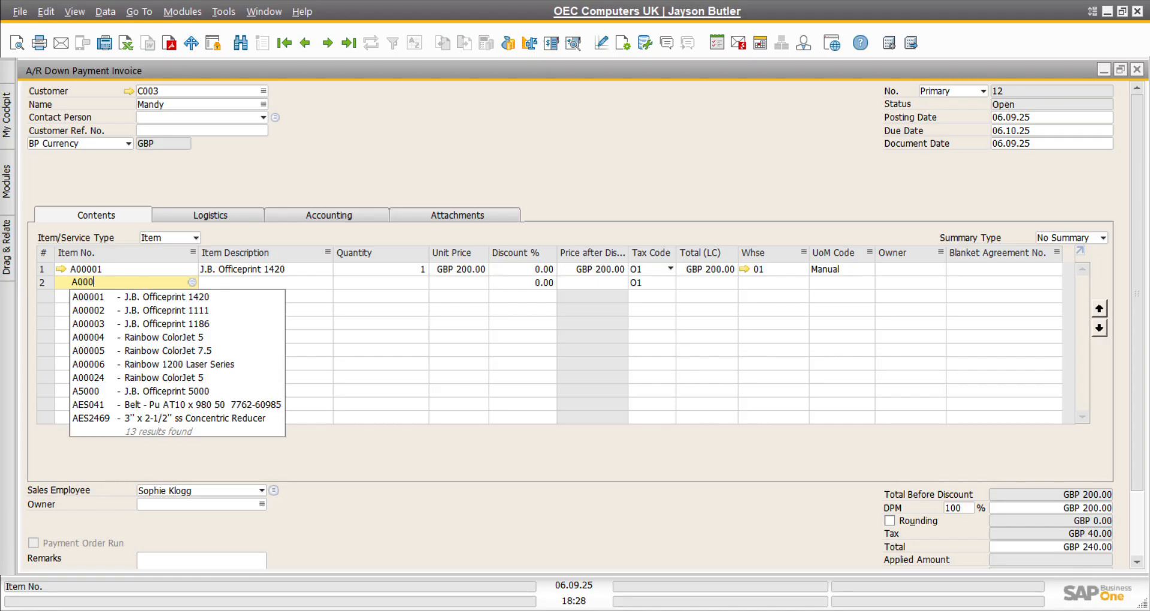
text(02)
key(Tab)
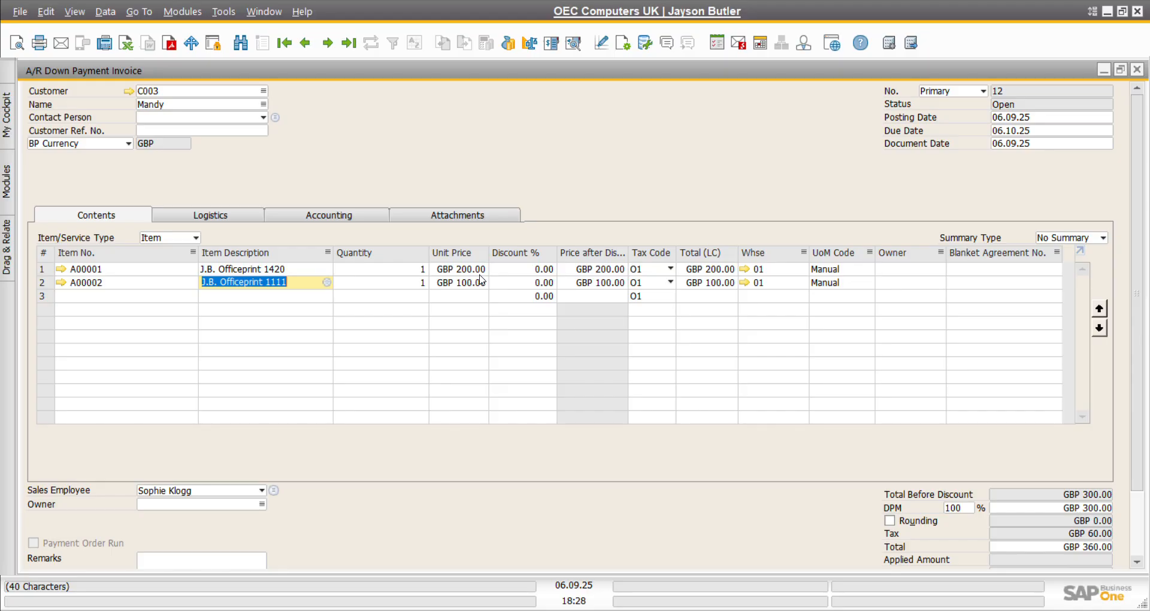
click(656, 277)
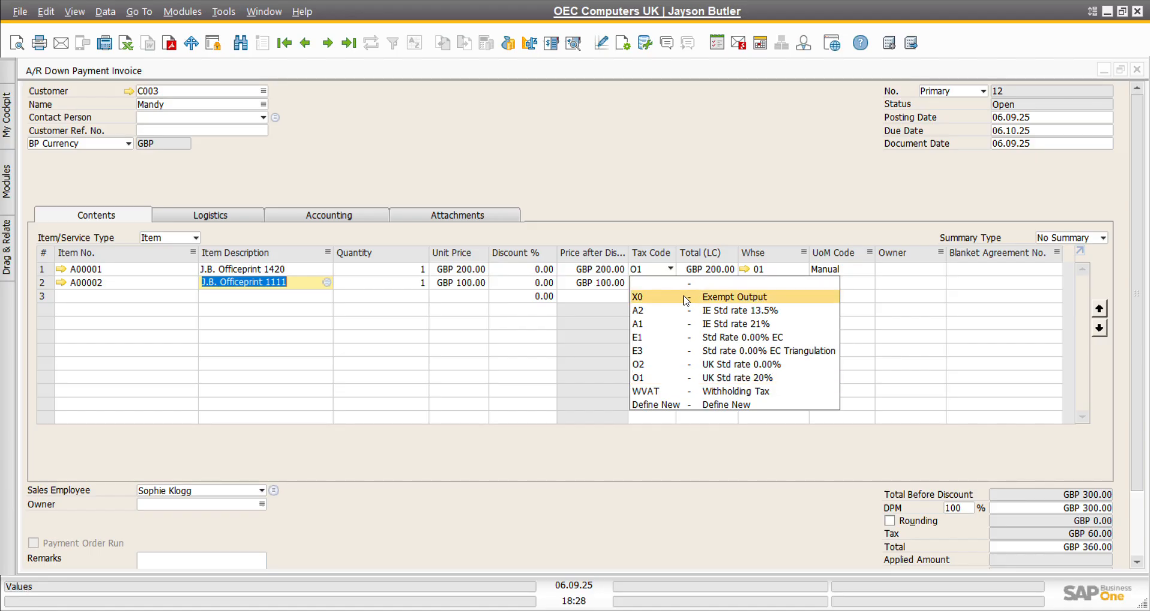
Step: Give both printer lines tax code X0 Exempt Output for a GBP 300.00 total, and add the invoice
key(Escape)
click(670, 283)
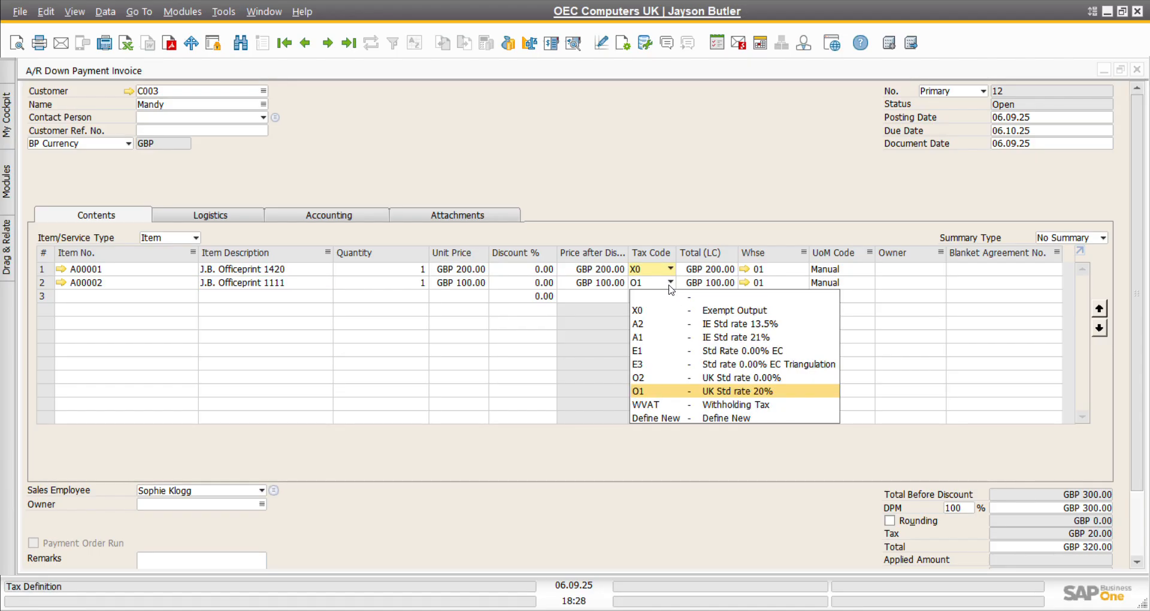
click(676, 310)
scroll(758, 459, down, 3)
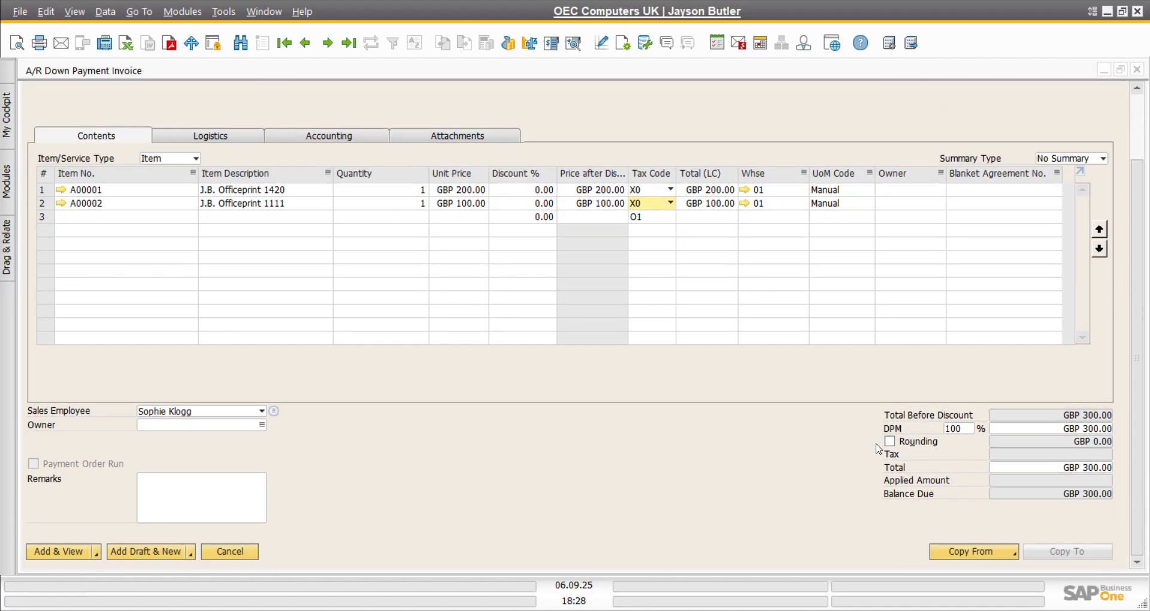
scroll(834, 478, up, 2)
scroll(835, 478, down, 2)
scroll(835, 477, up, 3)
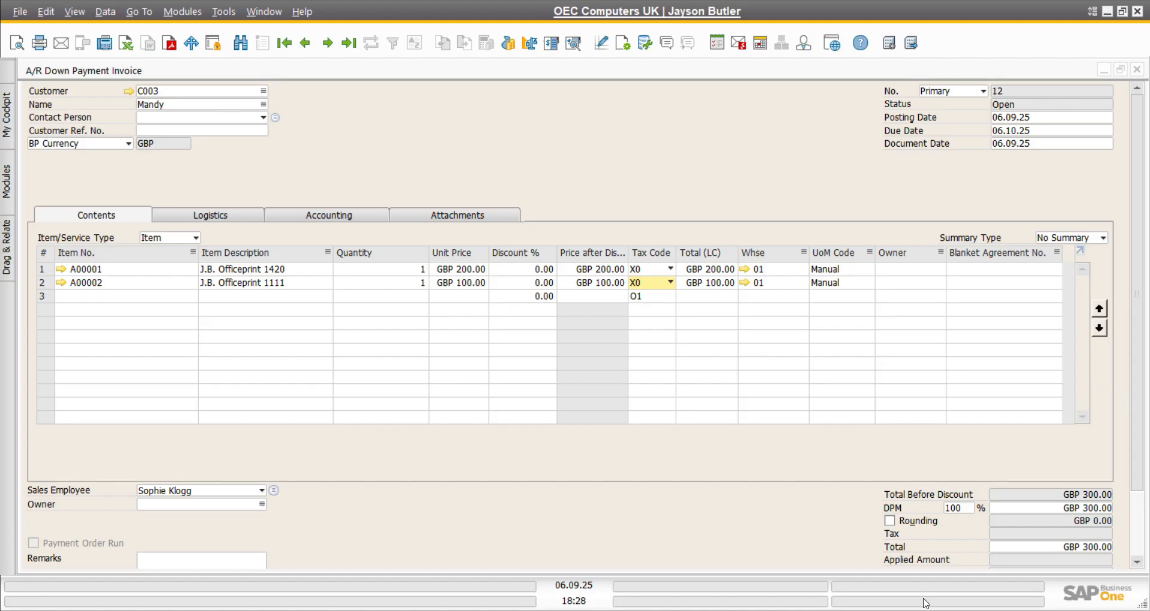
scroll(888, 567, down, 3)
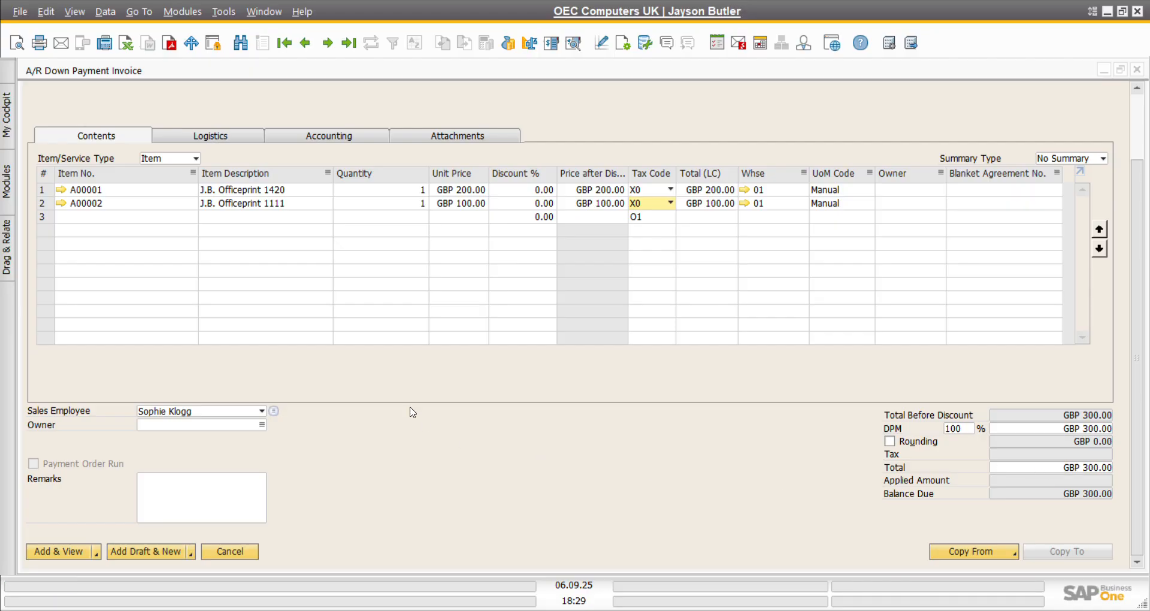
scroll(412, 412, up, 3)
scroll(377, 436, down, 3)
click(68, 551)
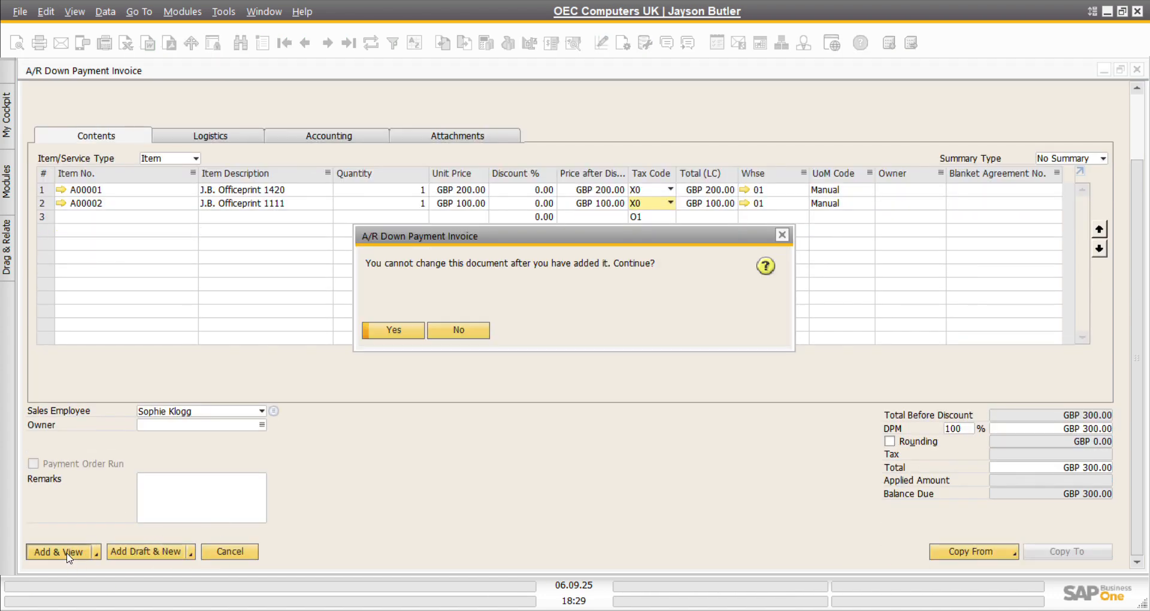
Step: Confirm adding down payment invoice 12 for GBP 300.00
click(392, 330)
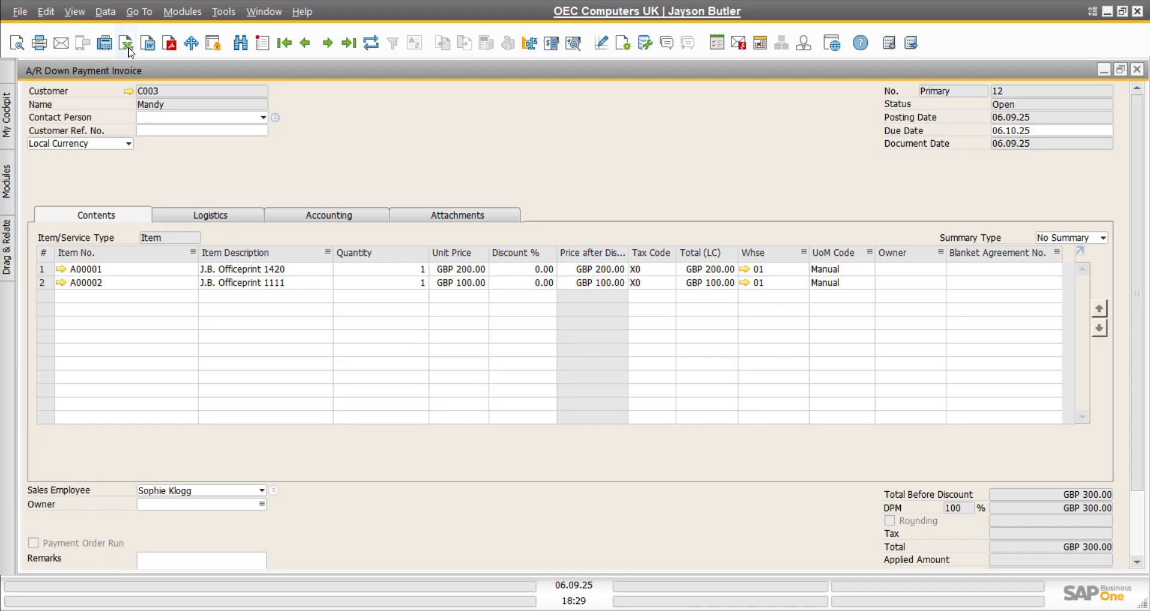
click(169, 16)
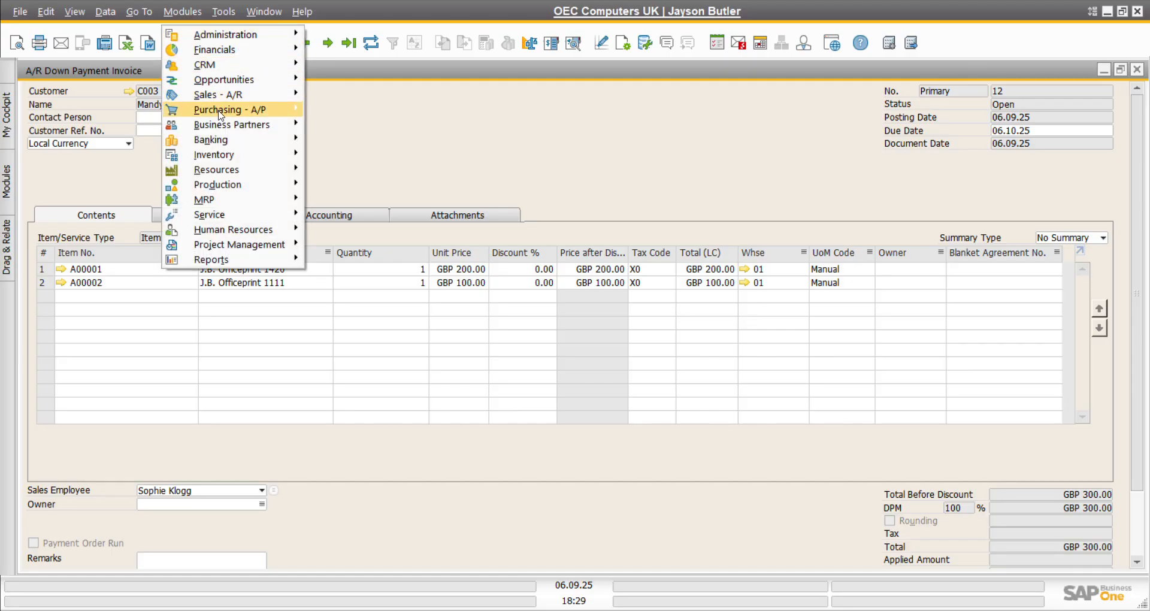
Step: Start an incoming payment from customer C003, loading invoice 12 with GBP 300.00 due
mouse_move(227, 100)
mouse_move(226, 144)
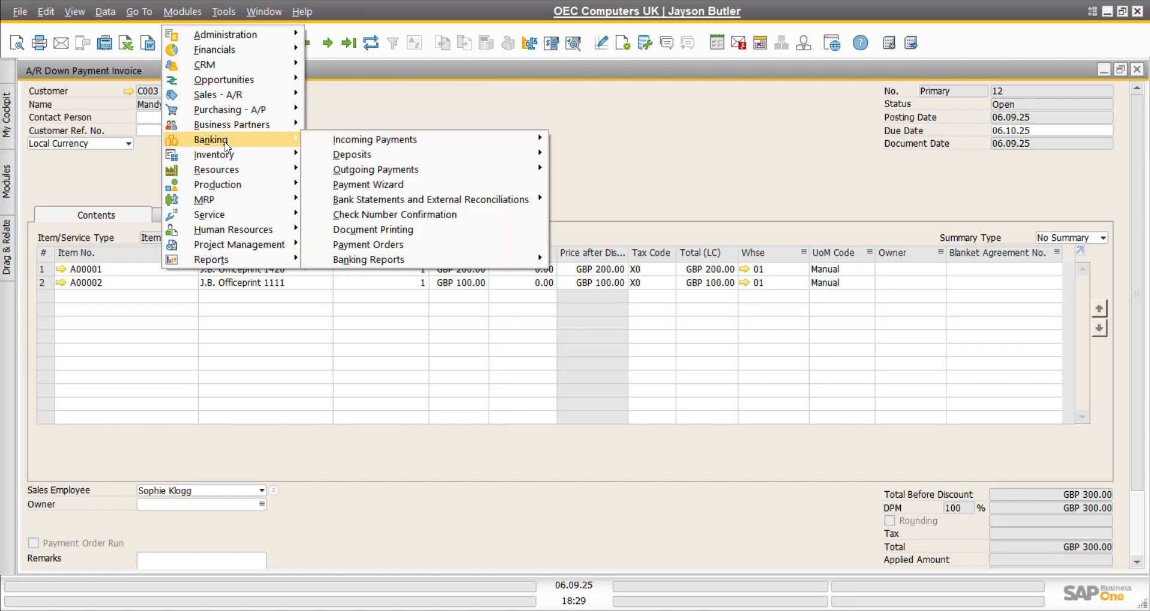
mouse_move(356, 144)
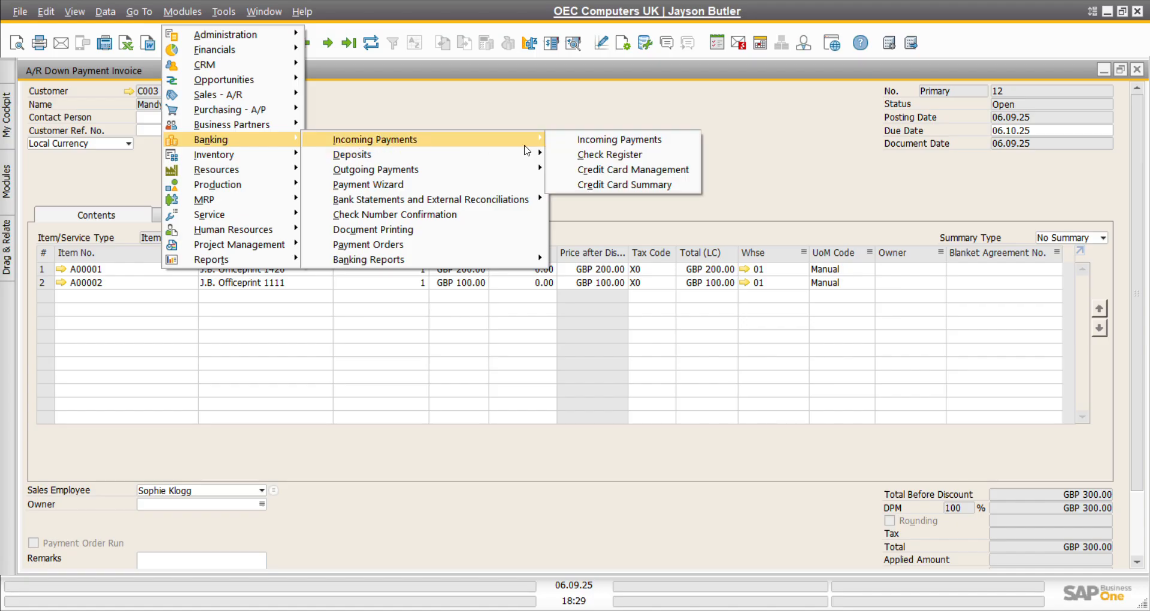
click(602, 143)
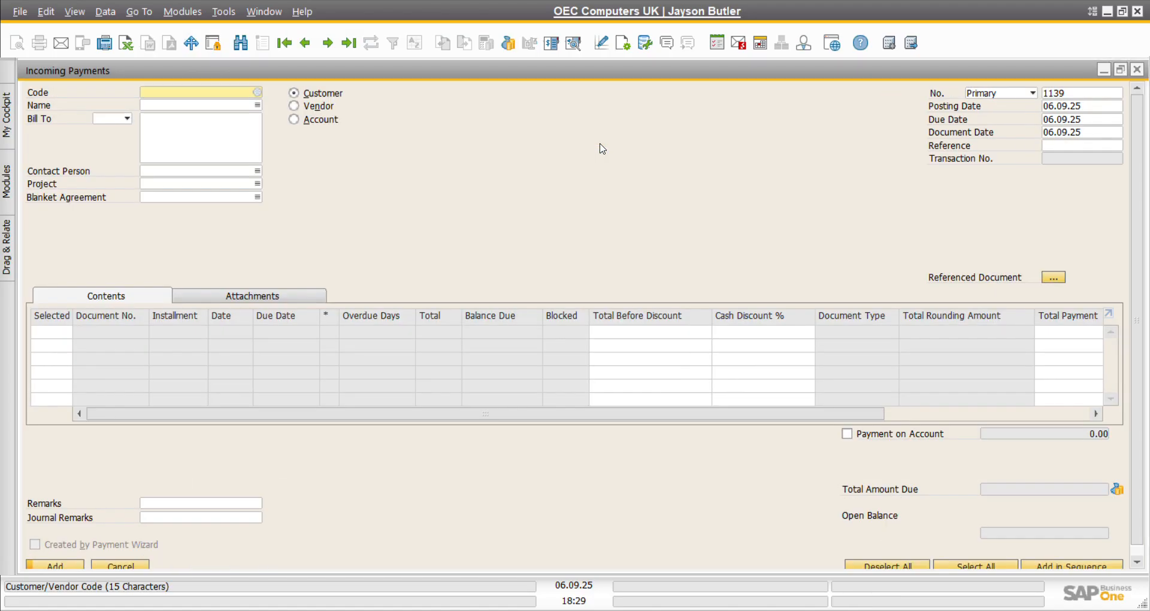
click(259, 93)
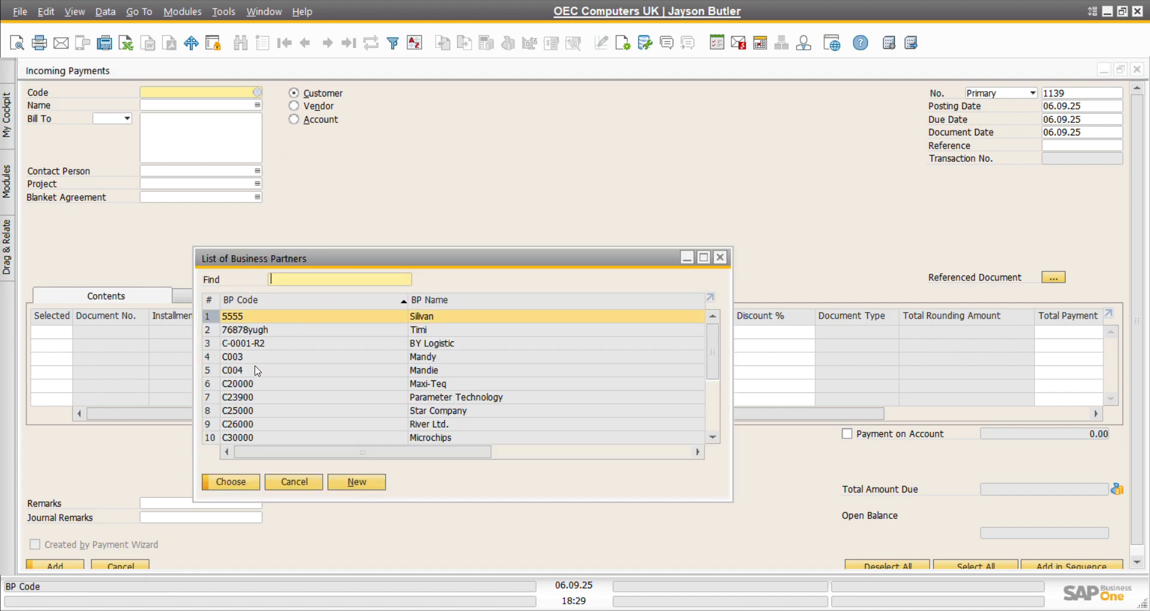
click(244, 358)
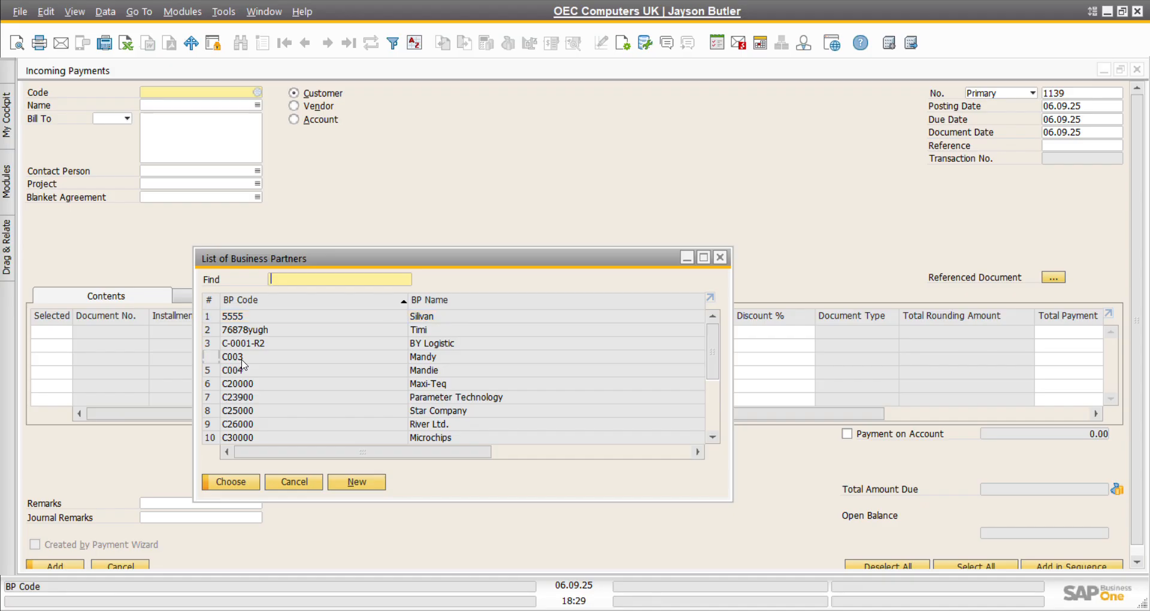
double_click(242, 358)
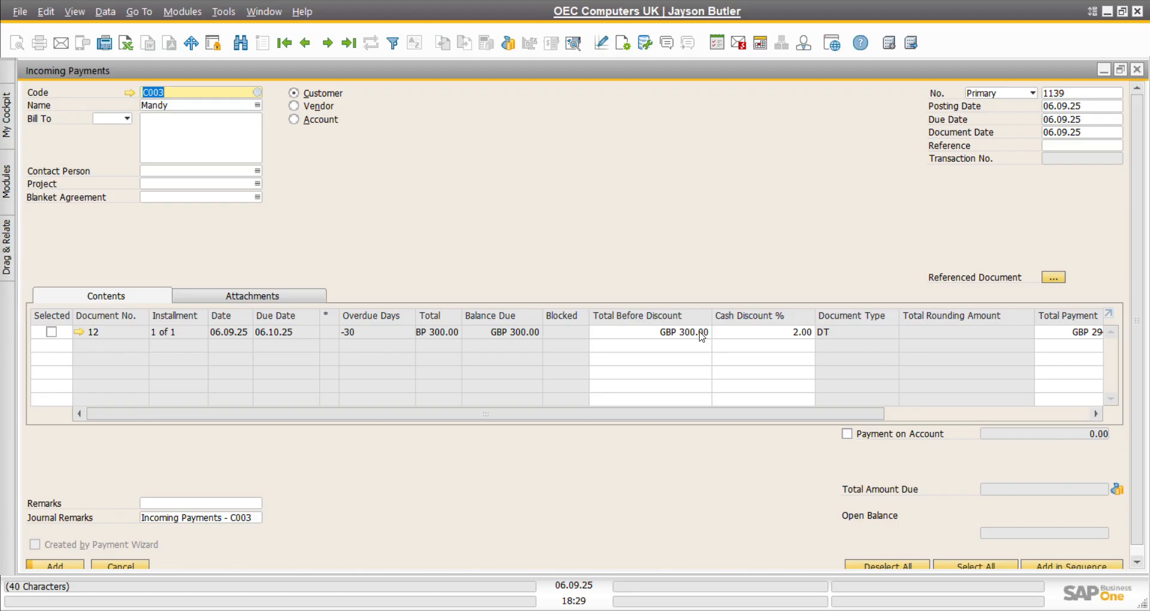
Step: Set invoice 12's cash discount to 0% so the full GBP 300.00 is paid
click(772, 334)
click(772, 333)
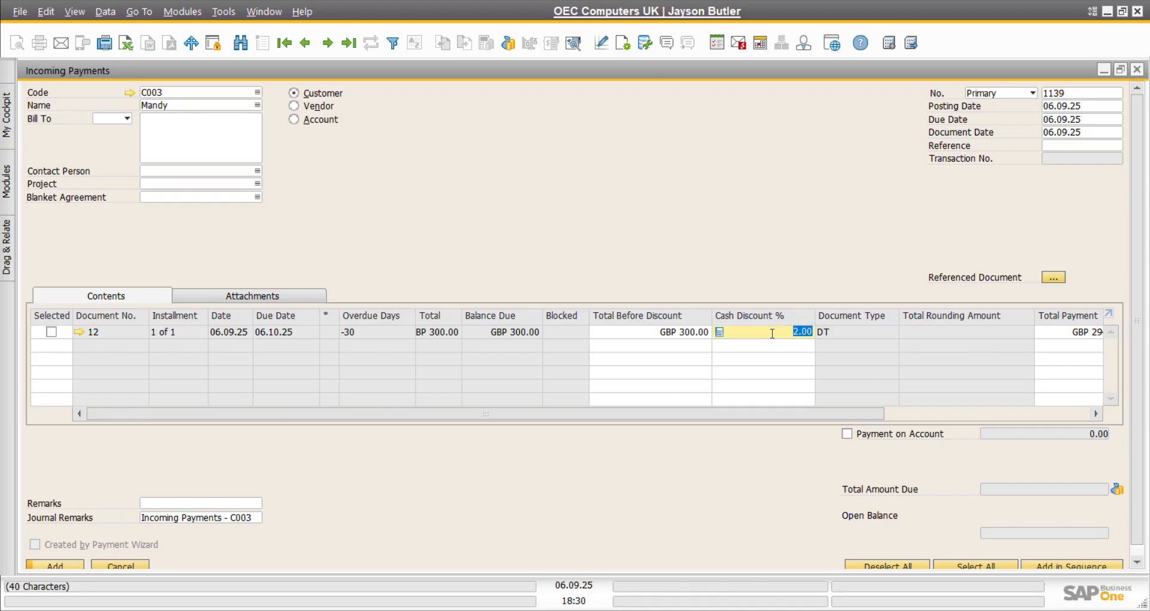
text(0)
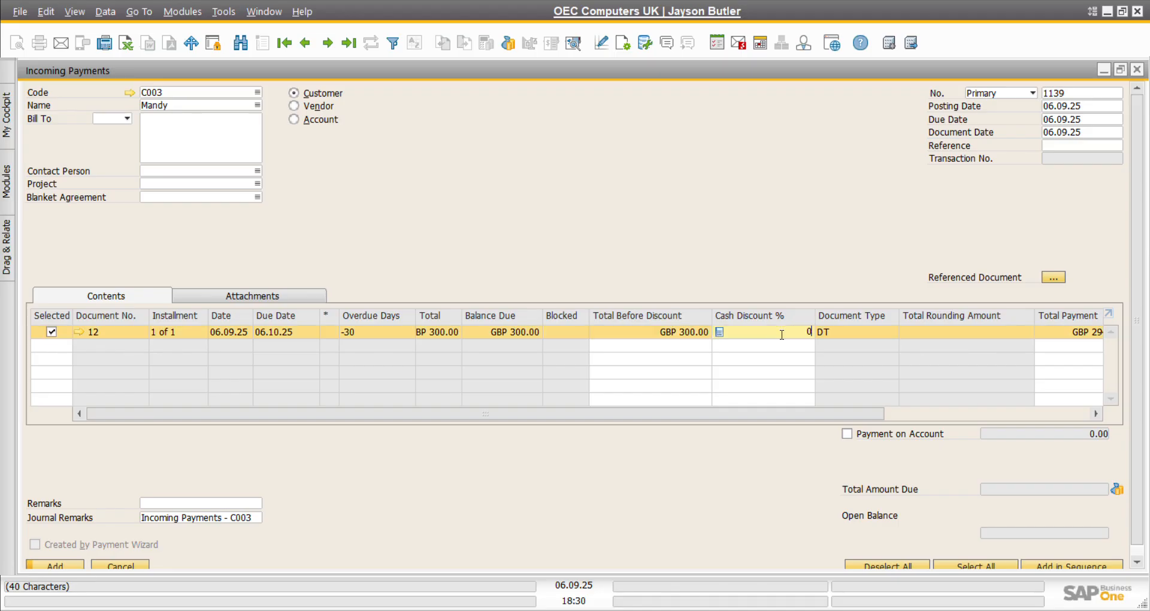
drag(747, 414, 783, 410)
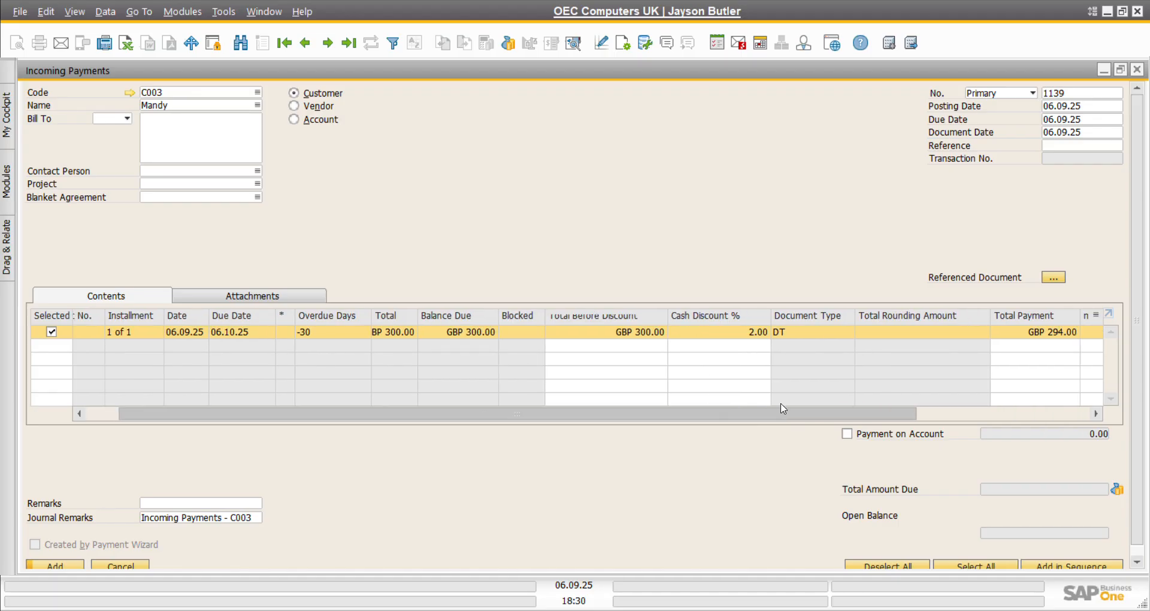
key(Tab)
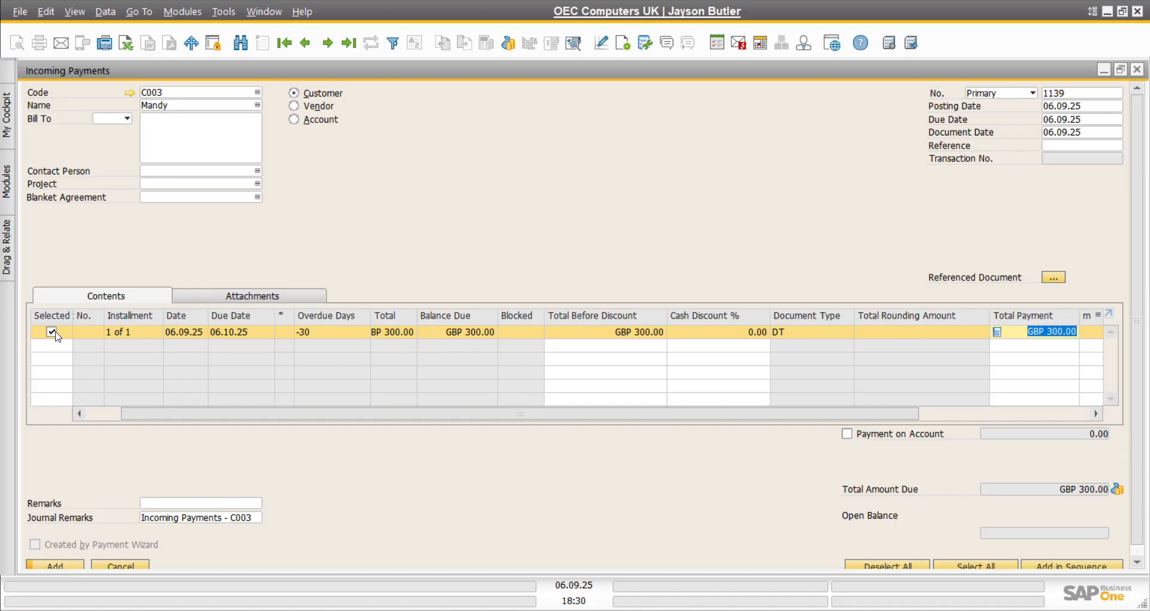
scroll(663, 520, down, 1)
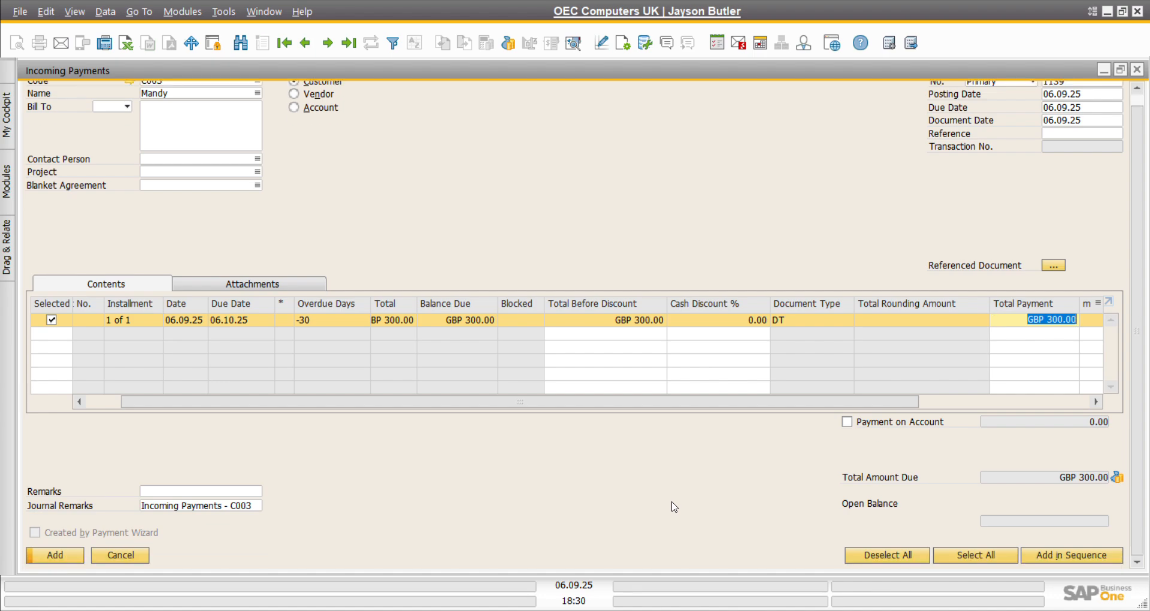
Step: Pay the GBP 300.00 as a bank transfer to G/L account 161093 Zenith Bank
click(1117, 478)
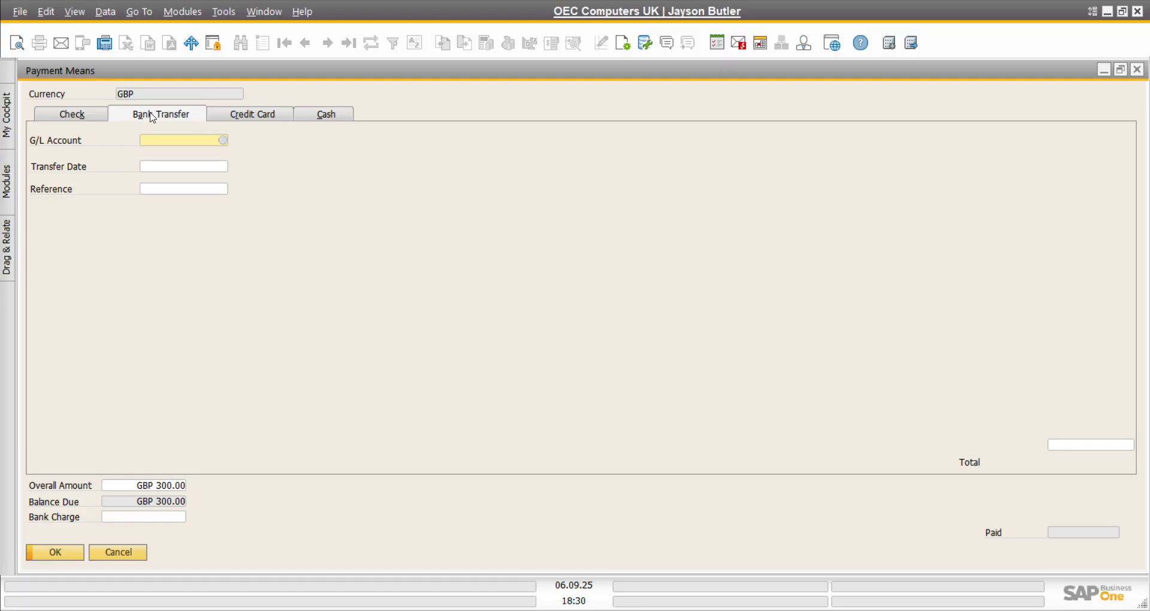
click(224, 141)
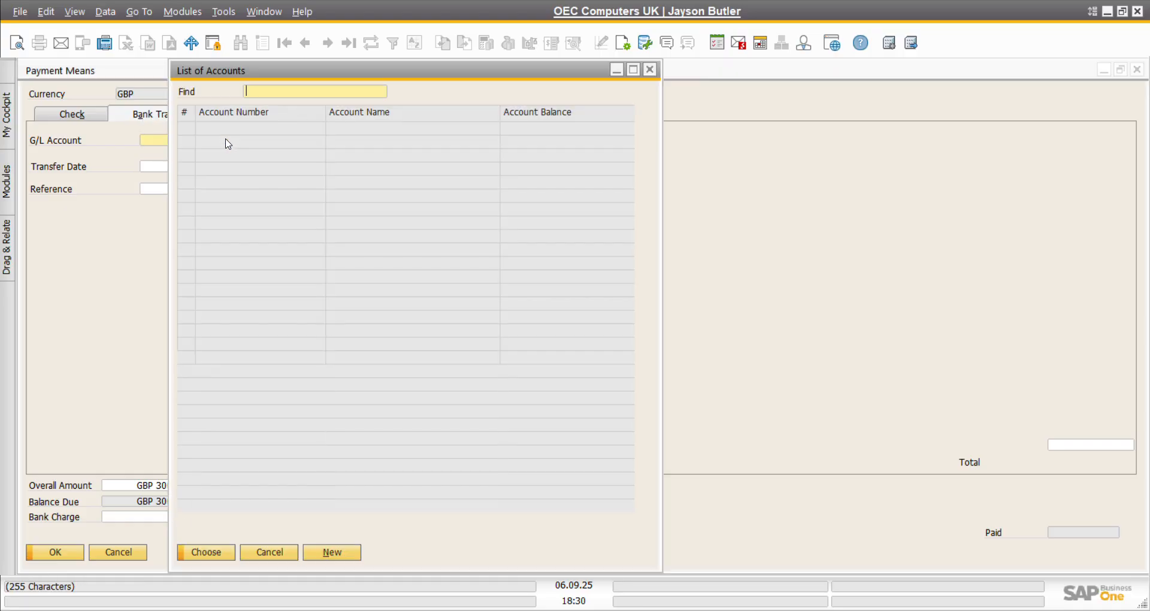
double_click(362, 112)
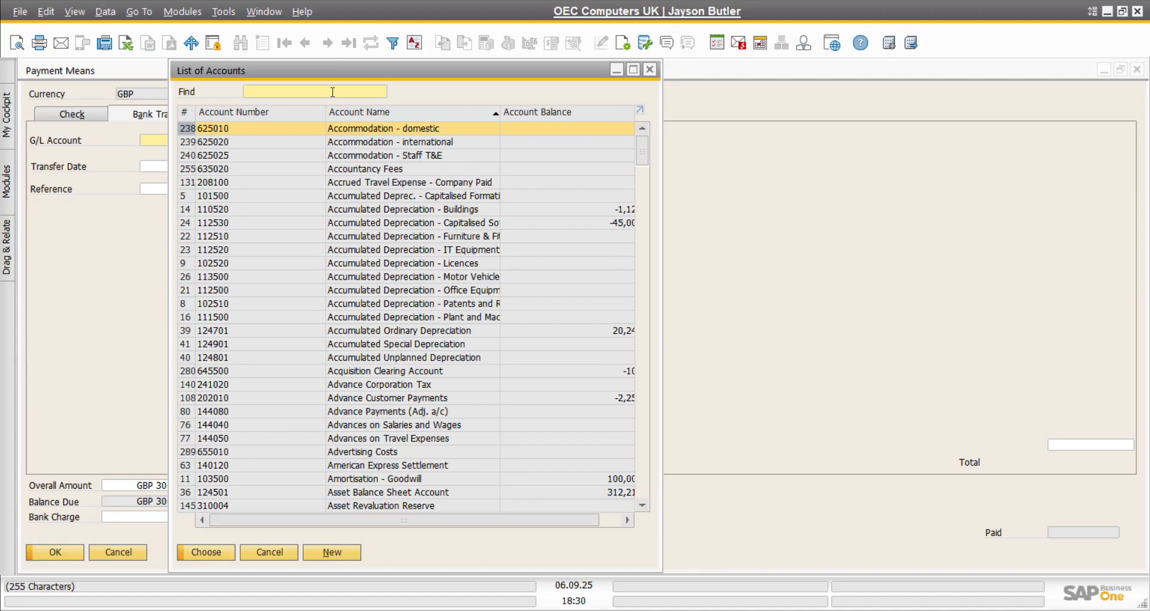
text(ze)
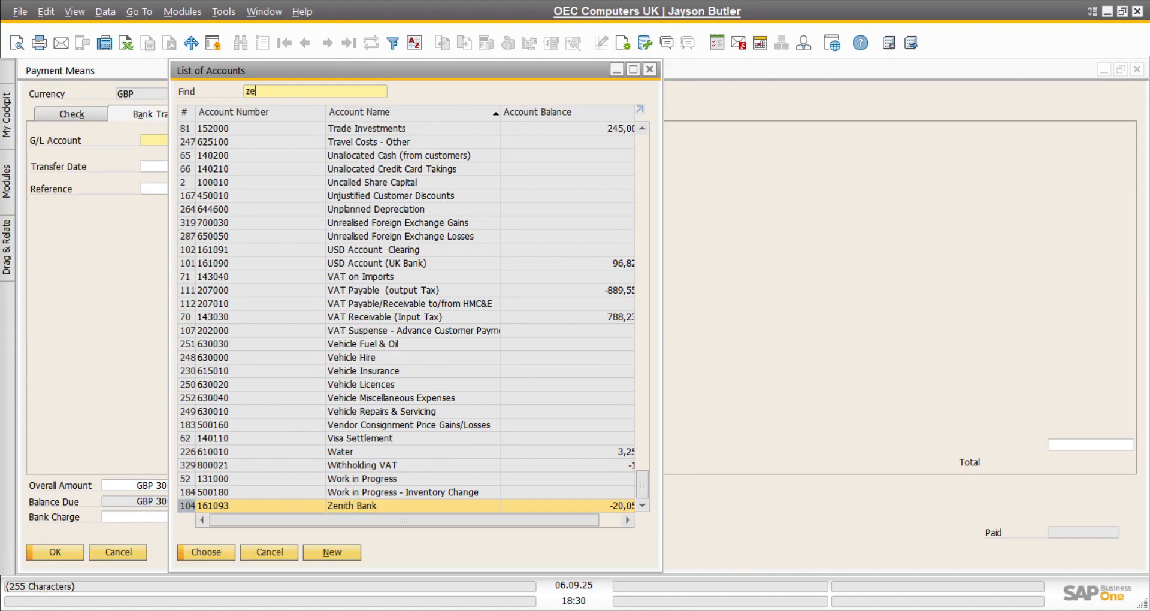
click(357, 509)
double_click(358, 509)
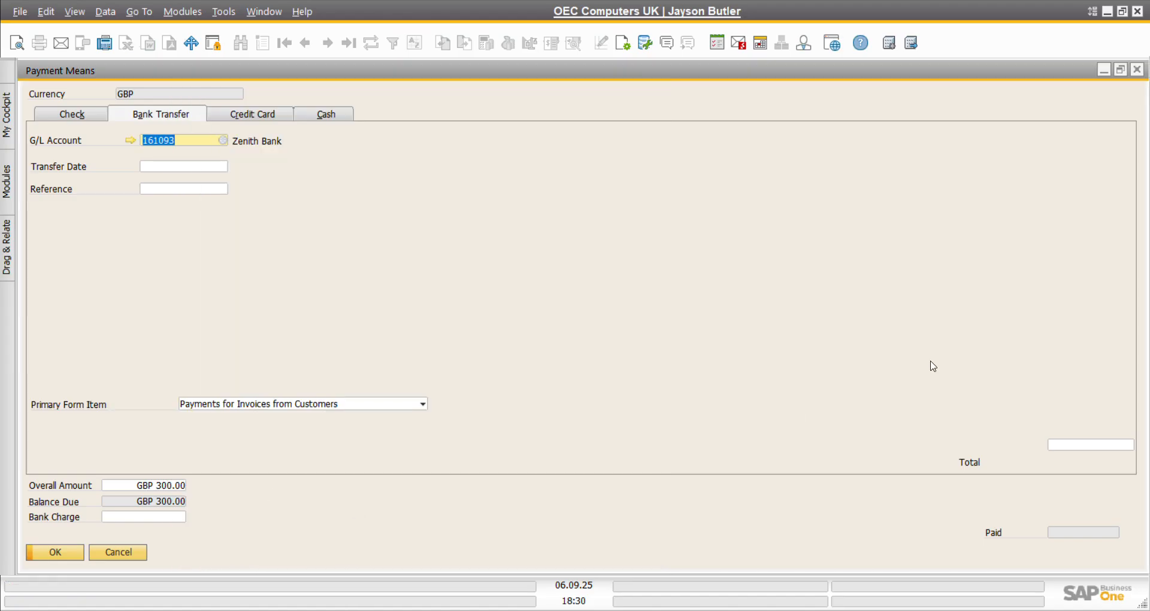
click(1092, 444)
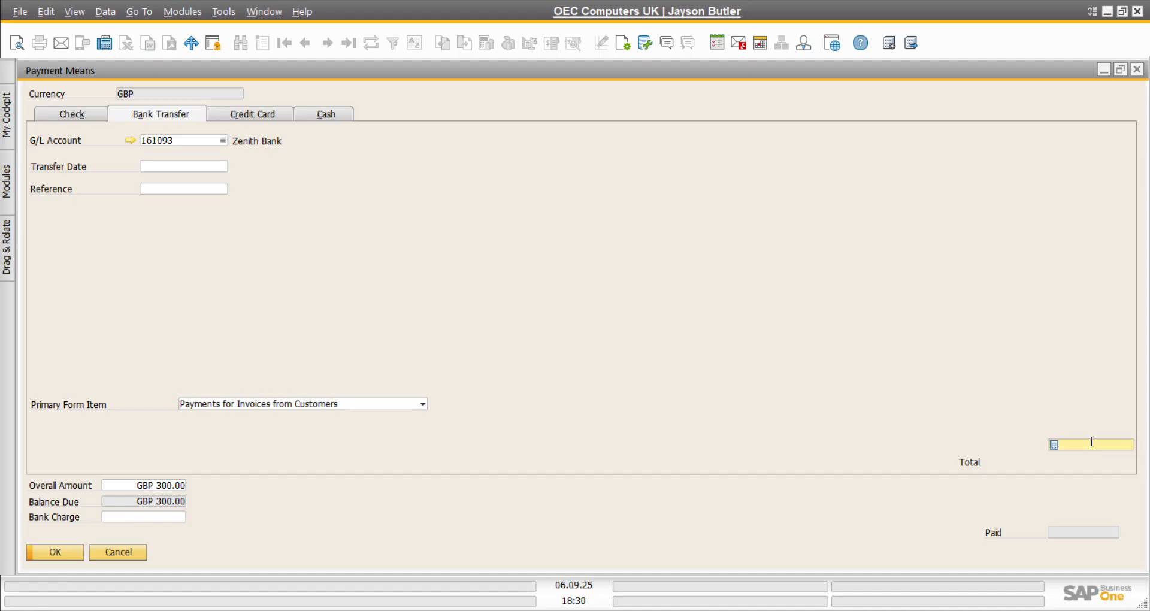
key(ctrl+b)
key(Tab)
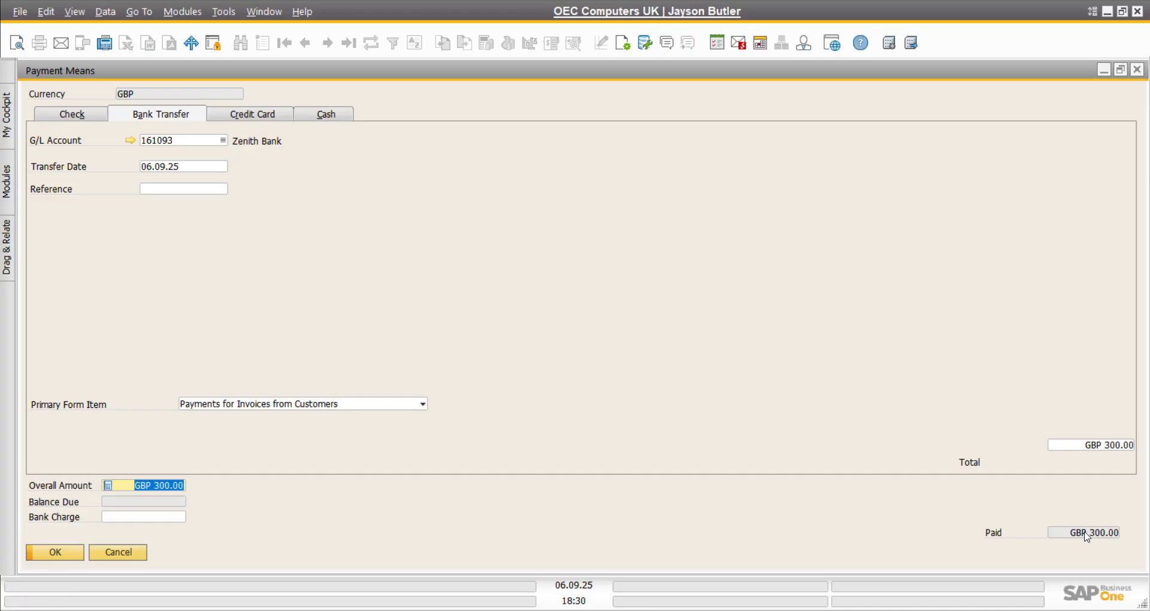
click(59, 552)
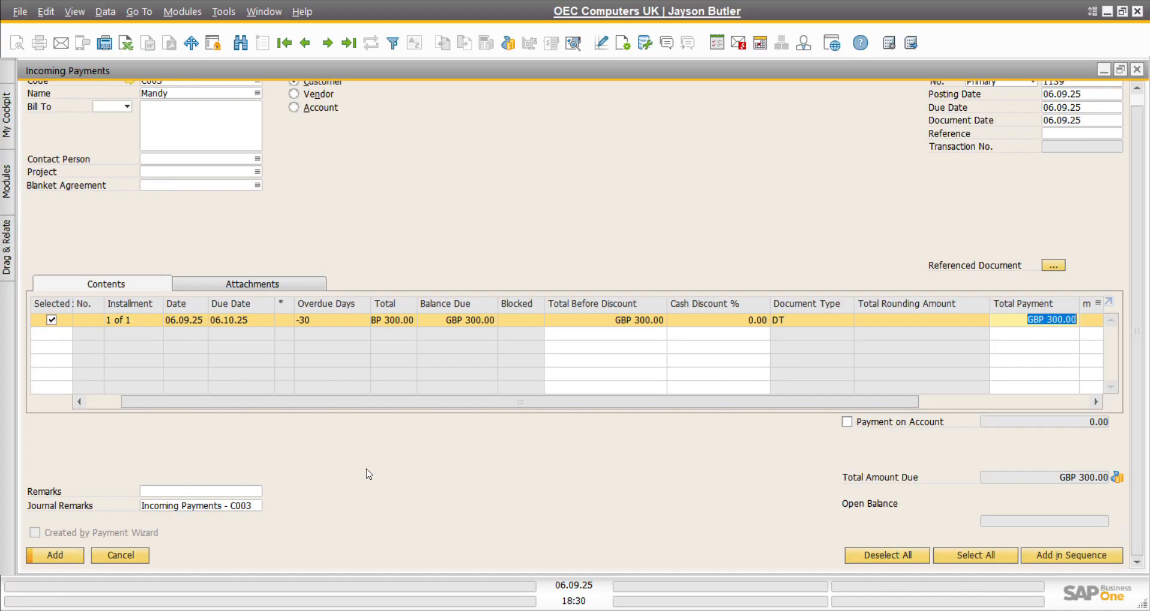
Step: Save the GBP 300.00 incoming payment despite the warning and close its form
click(67, 558)
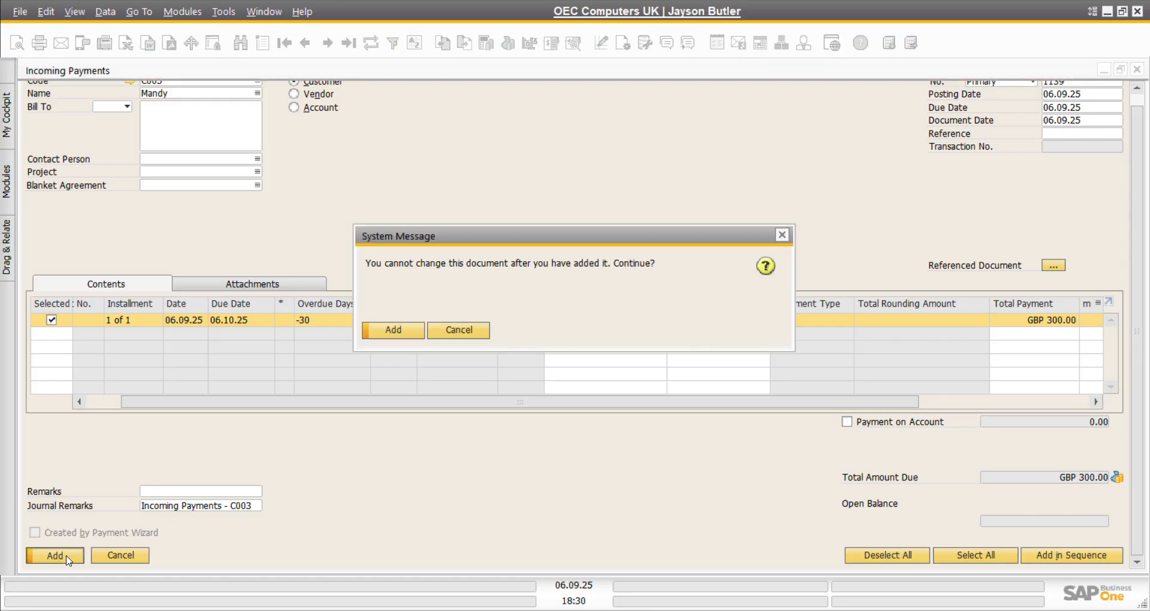
click(394, 330)
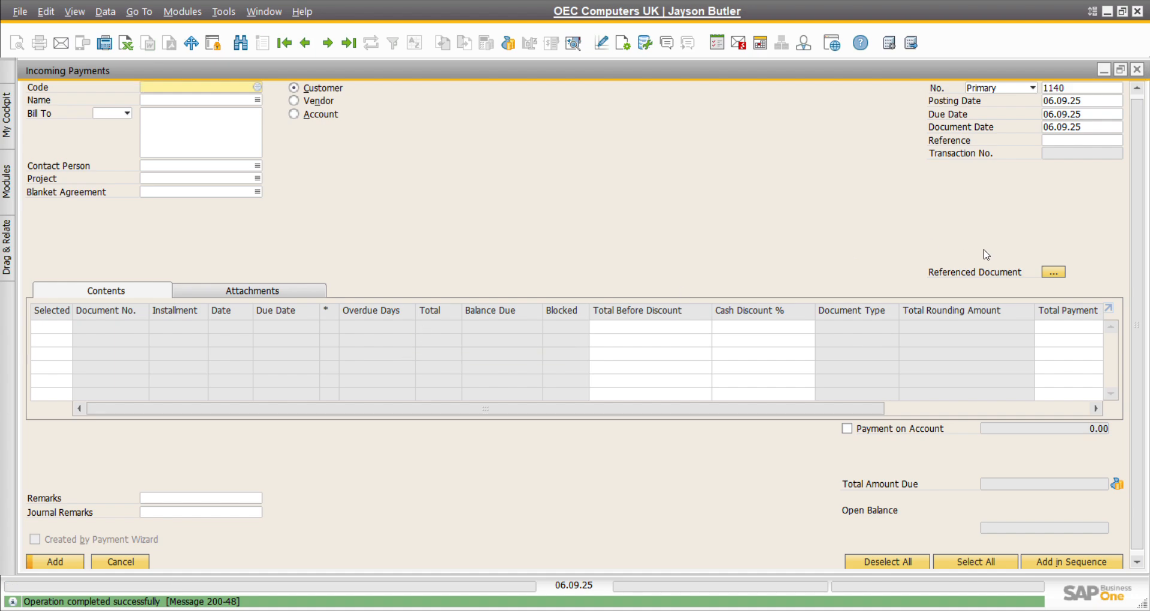
click(1138, 71)
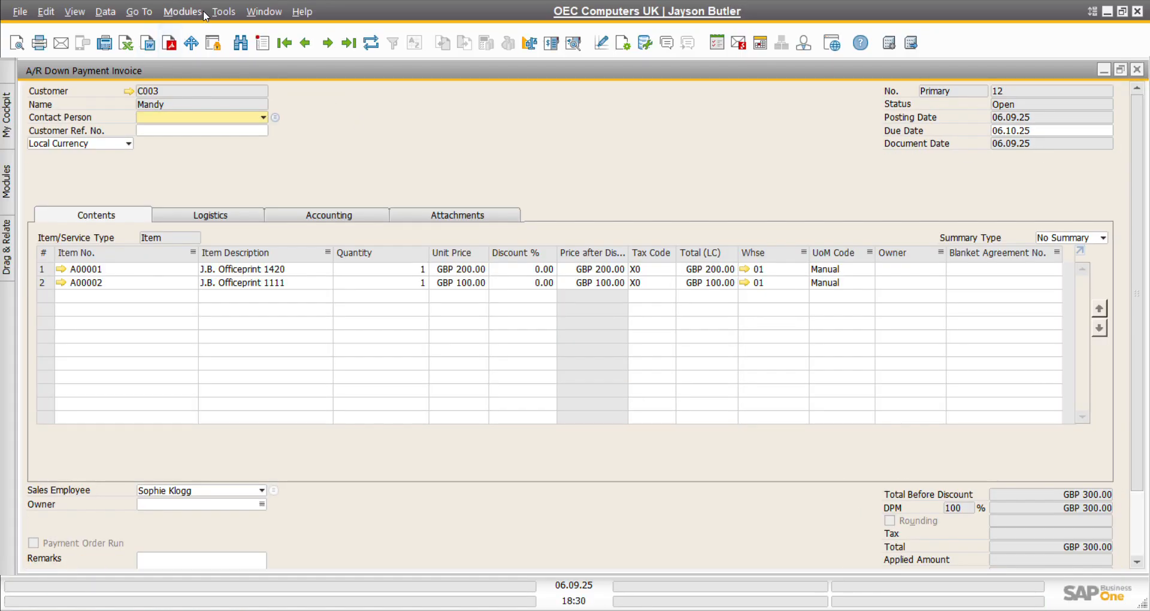
Step: Create new A/R invoice 1340 for customer C003 in GBP, due 06.10.25
click(182, 11)
mouse_move(230, 96)
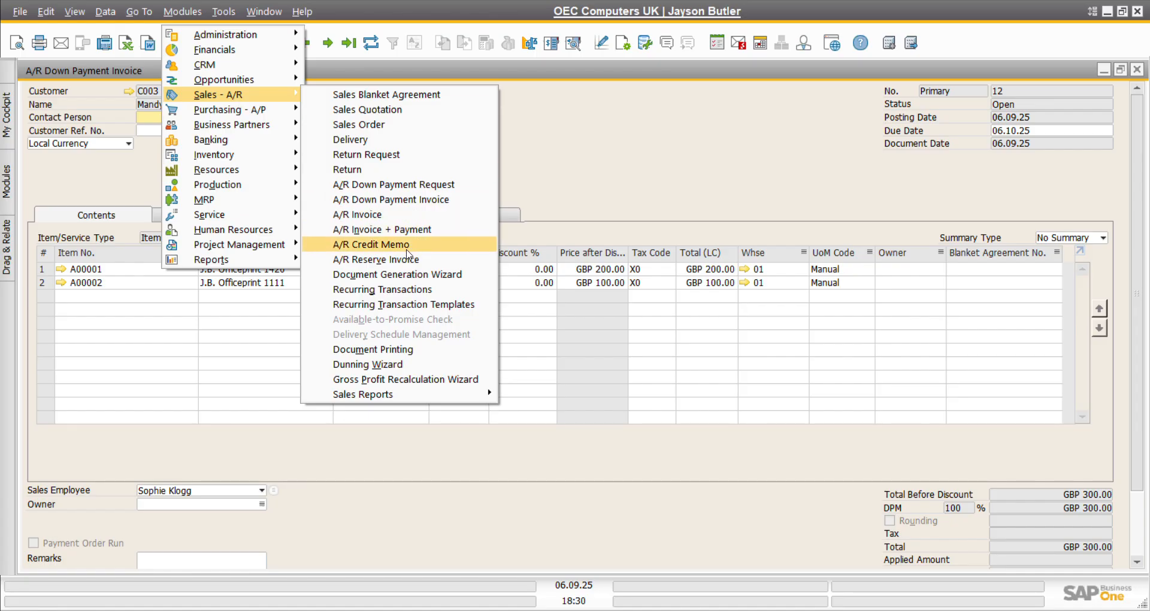
click(376, 217)
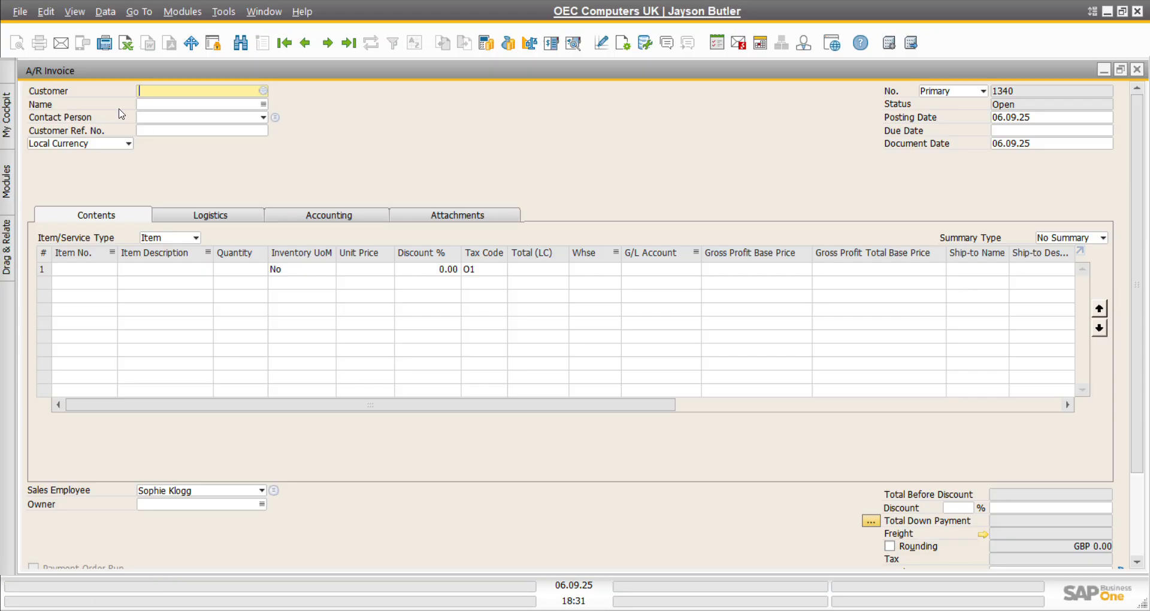
click(264, 91)
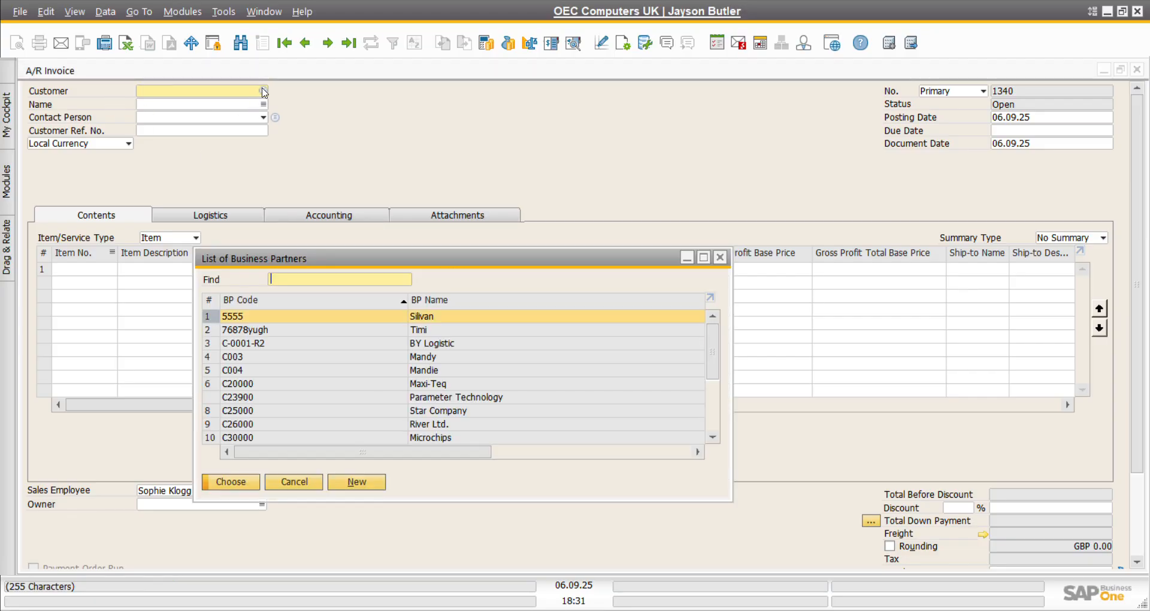
click(237, 358)
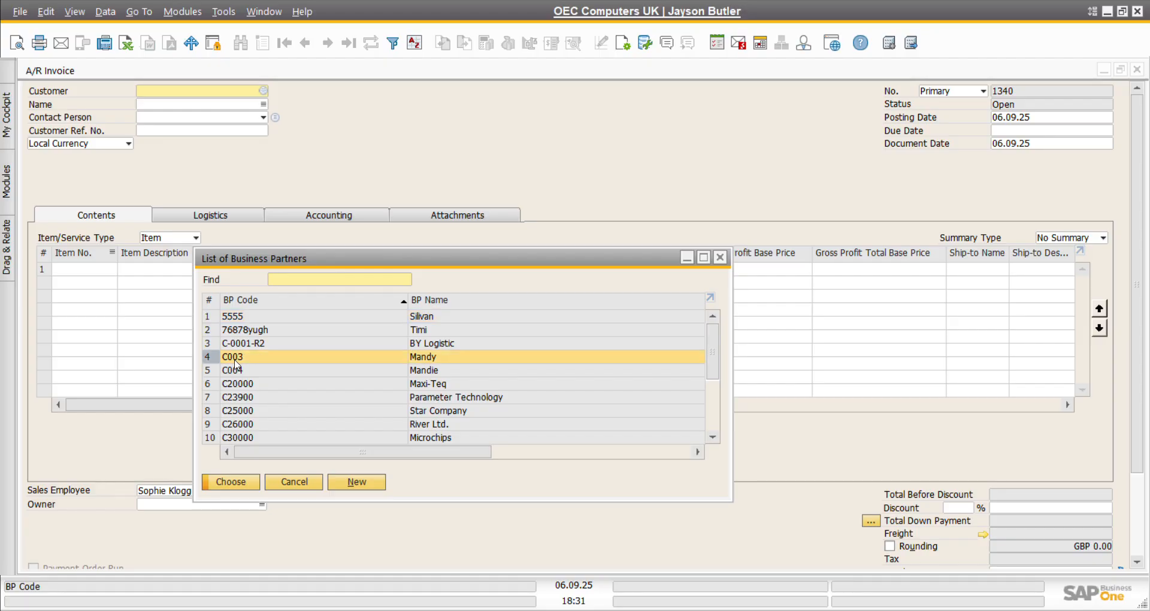
double_click(235, 358)
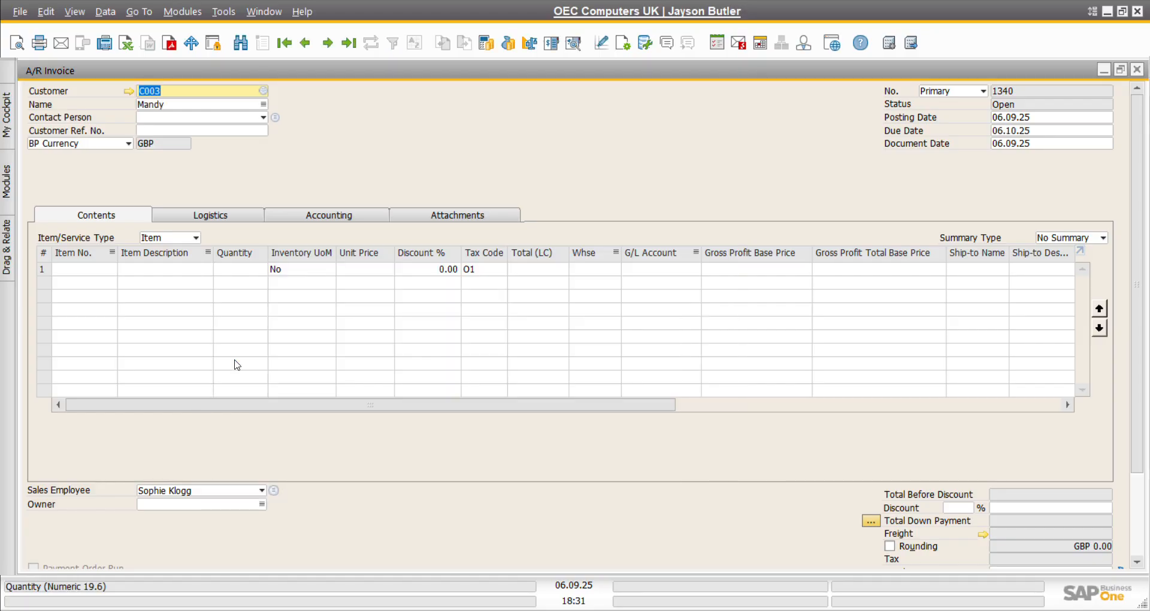
Step: Add printers A00001 (GBP 200.00) and A00002 (GBP 100.00) to invoice 1340 together
click(110, 271)
click(111, 269)
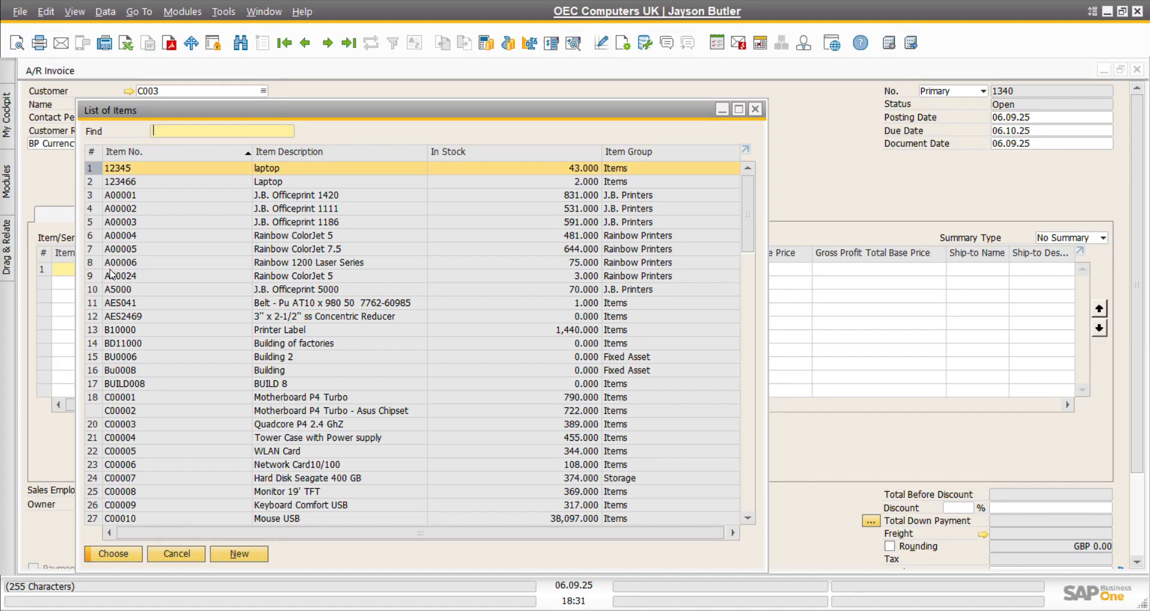
click(93, 196)
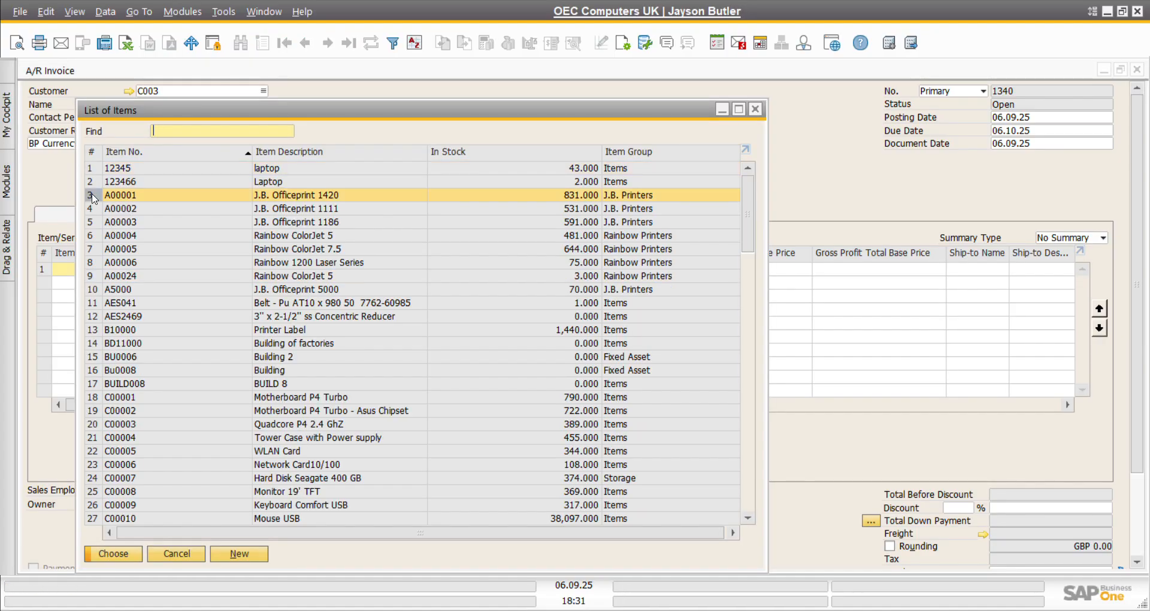
ctrl+click(95, 208)
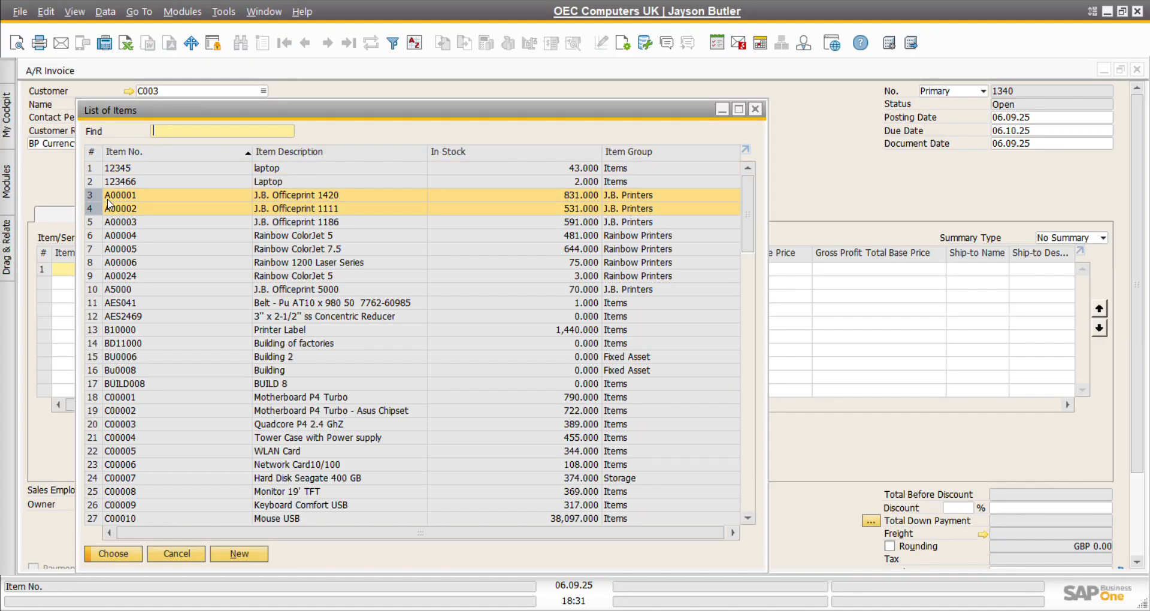
click(113, 554)
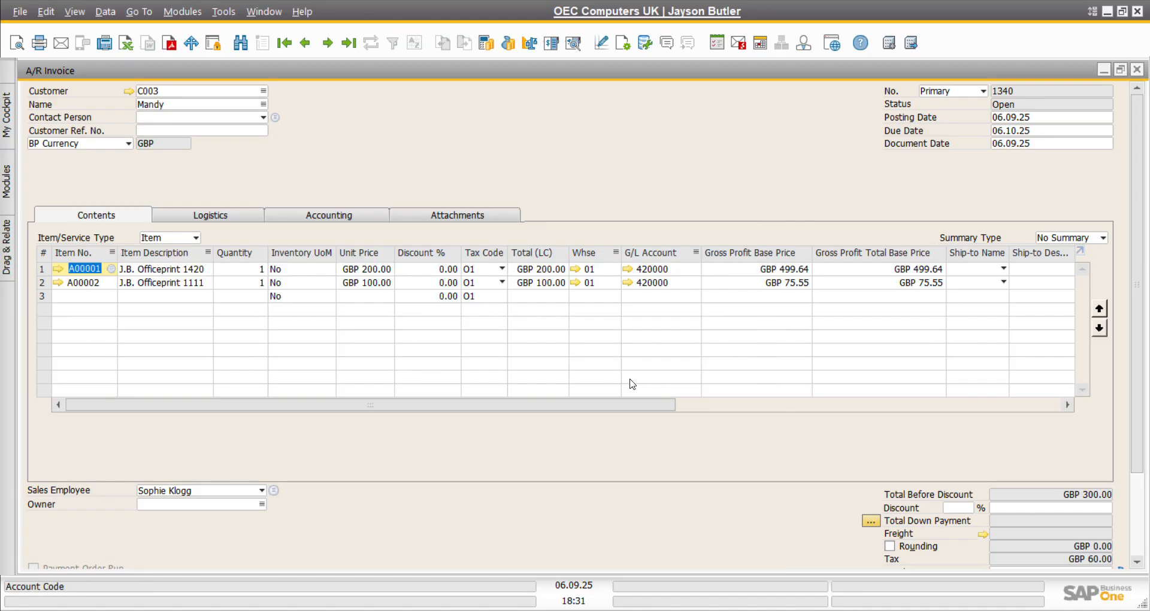
scroll(661, 450, down, 3)
scroll(659, 448, up, 1)
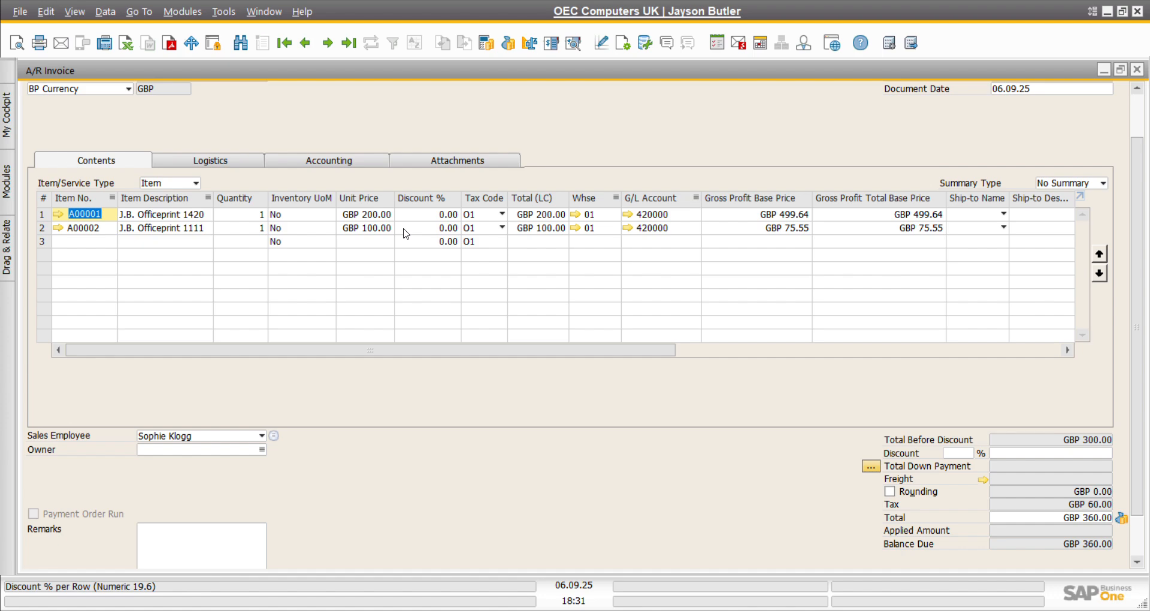
Step: Give both printer lines tax code X0 Exempt Output, bringing the invoice total to GBP 300.00
click(498, 217)
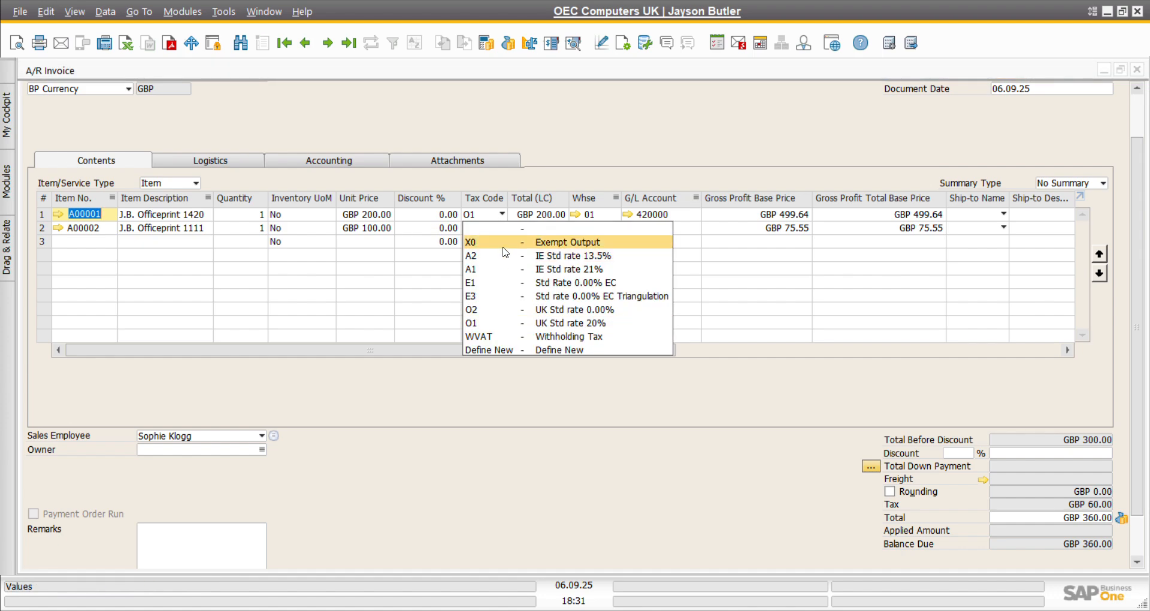
click(505, 251)
click(501, 228)
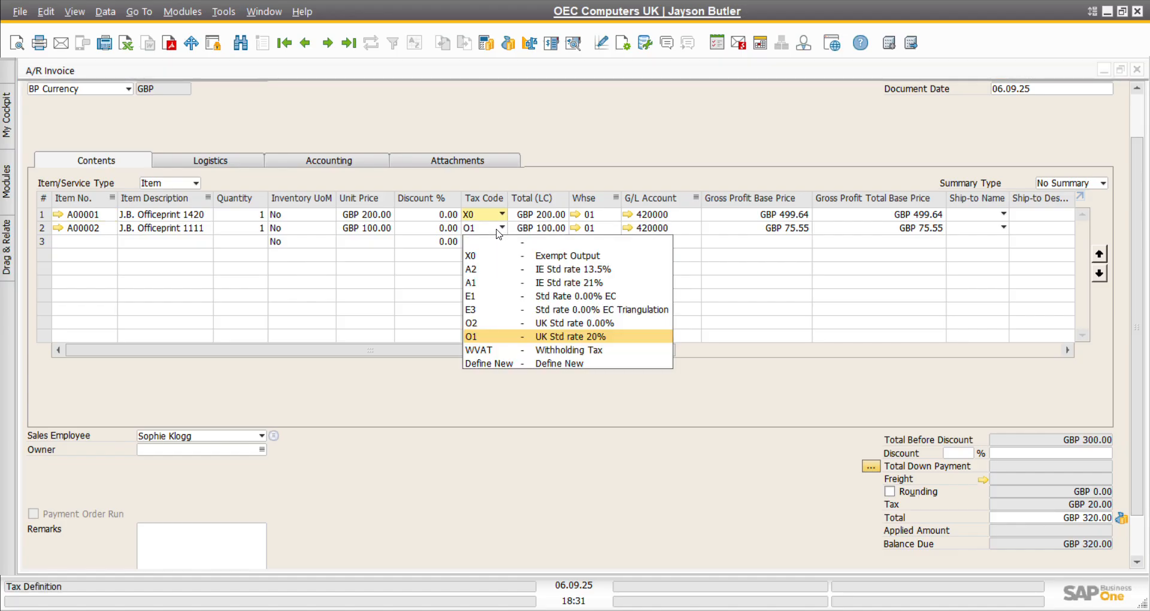
click(505, 262)
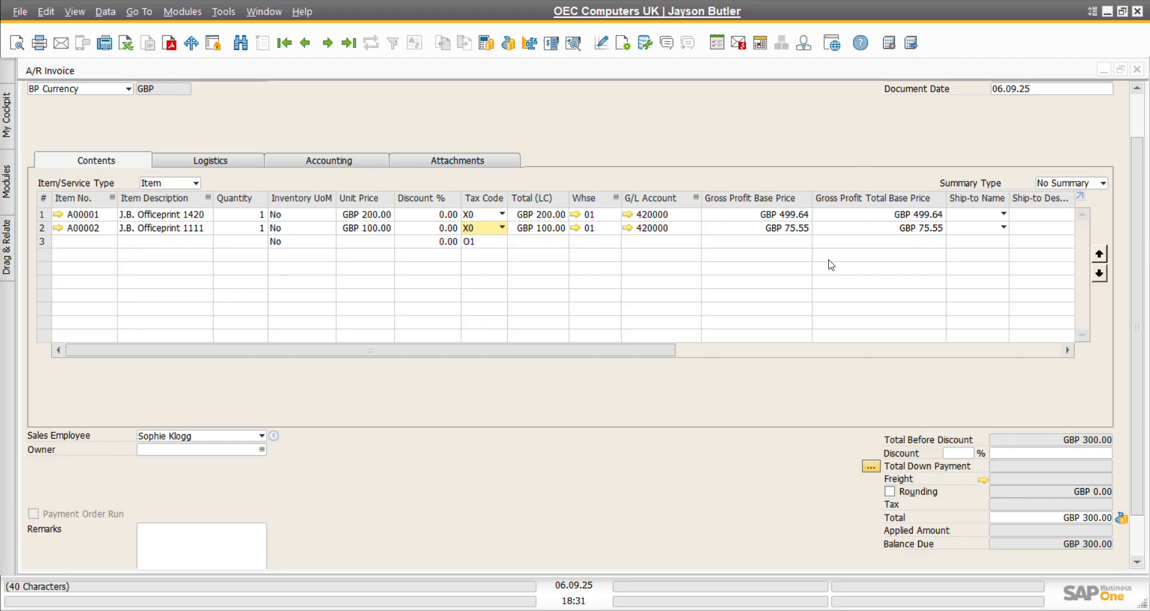
scroll(828, 360, down, 2)
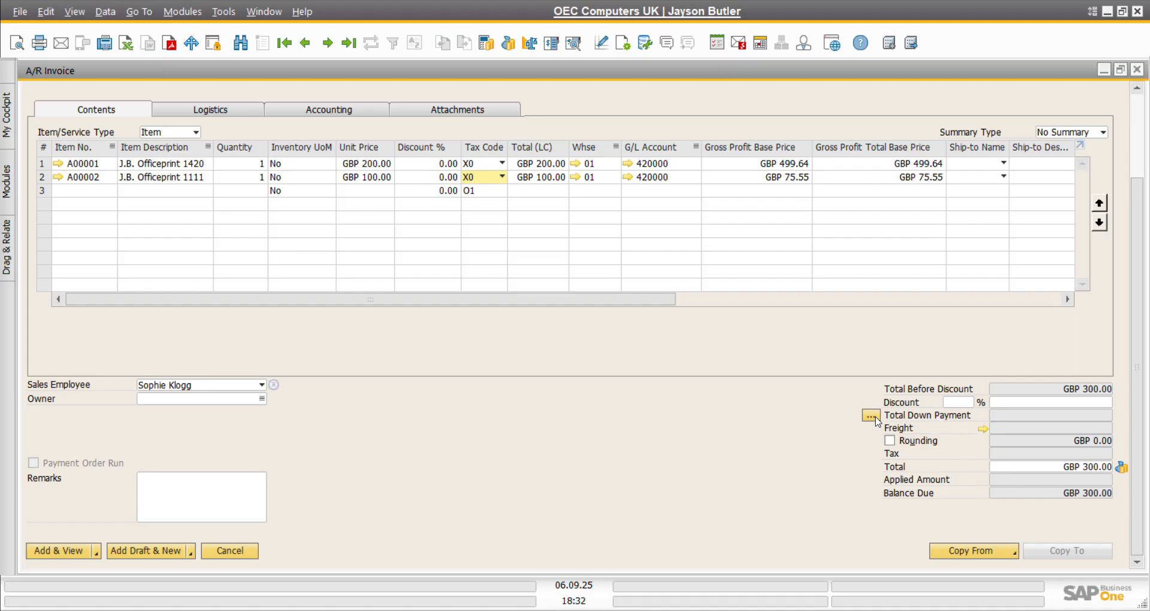
Step: Draw down payment 12 into the invoice, making Total Down Payment GBP 300.00 and Total GBP 0.00
click(875, 418)
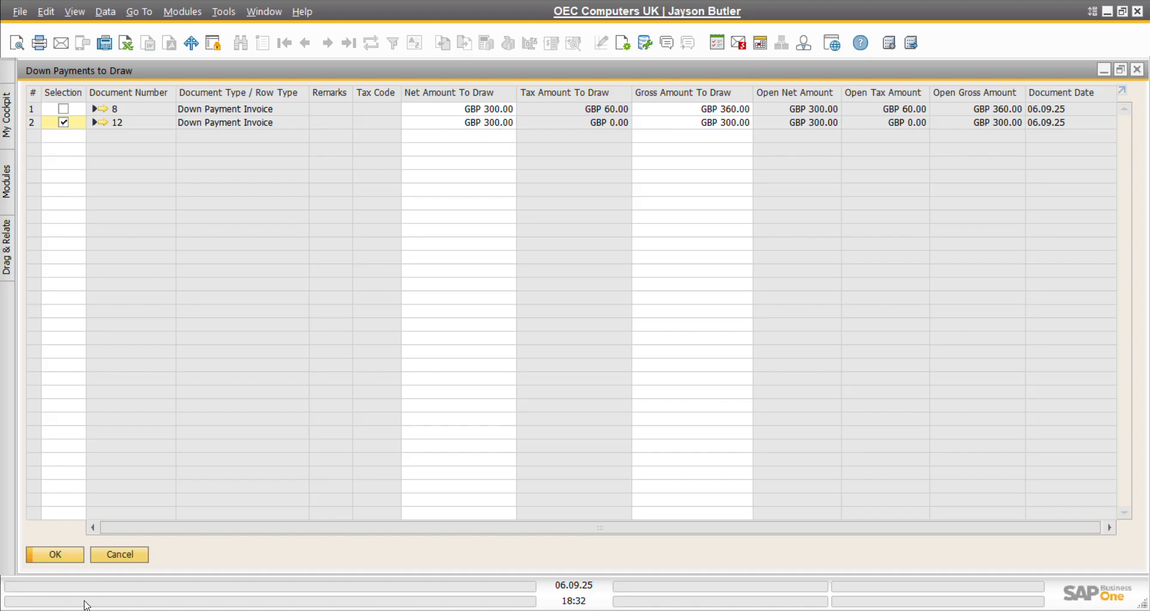
click(71, 557)
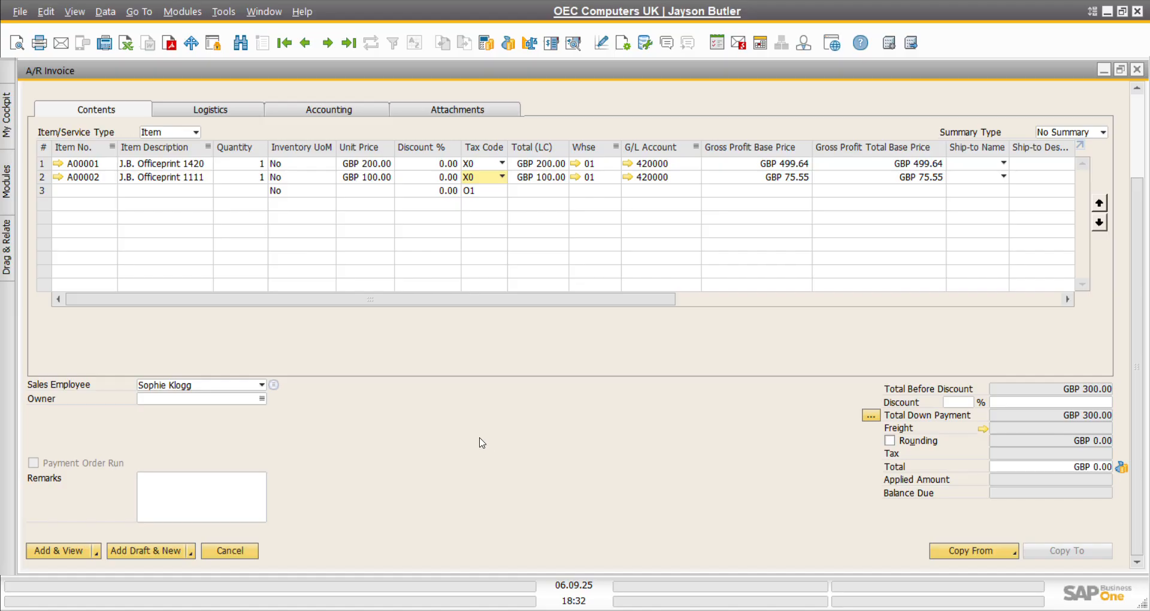
Step: Add A/R invoice 1340 with Add & View and confirm, then bring up its context menu
click(66, 553)
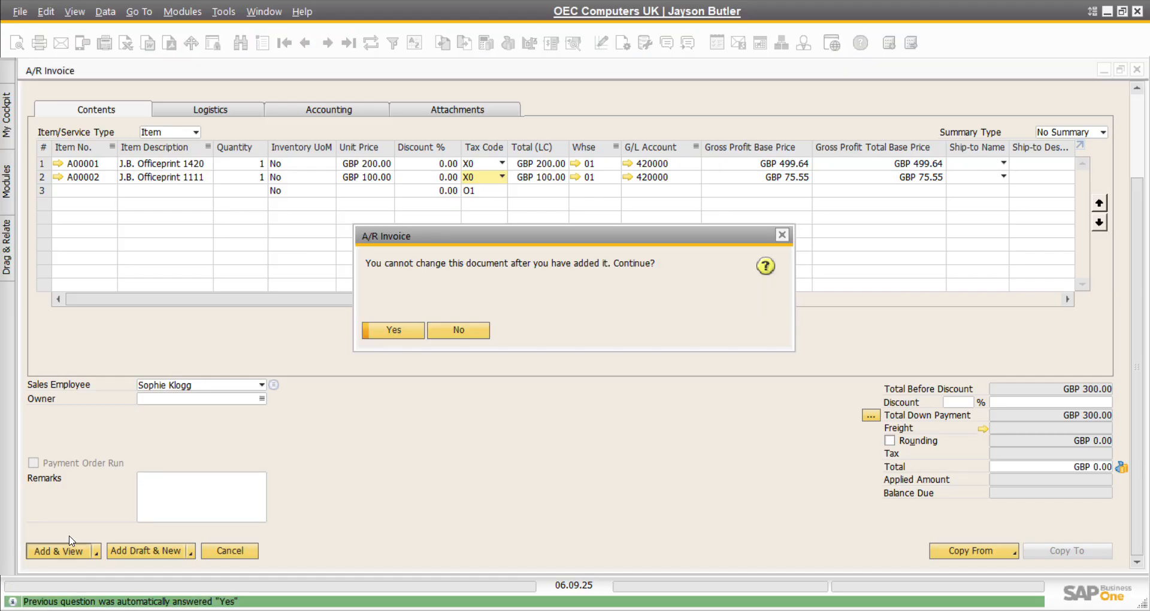
click(394, 330)
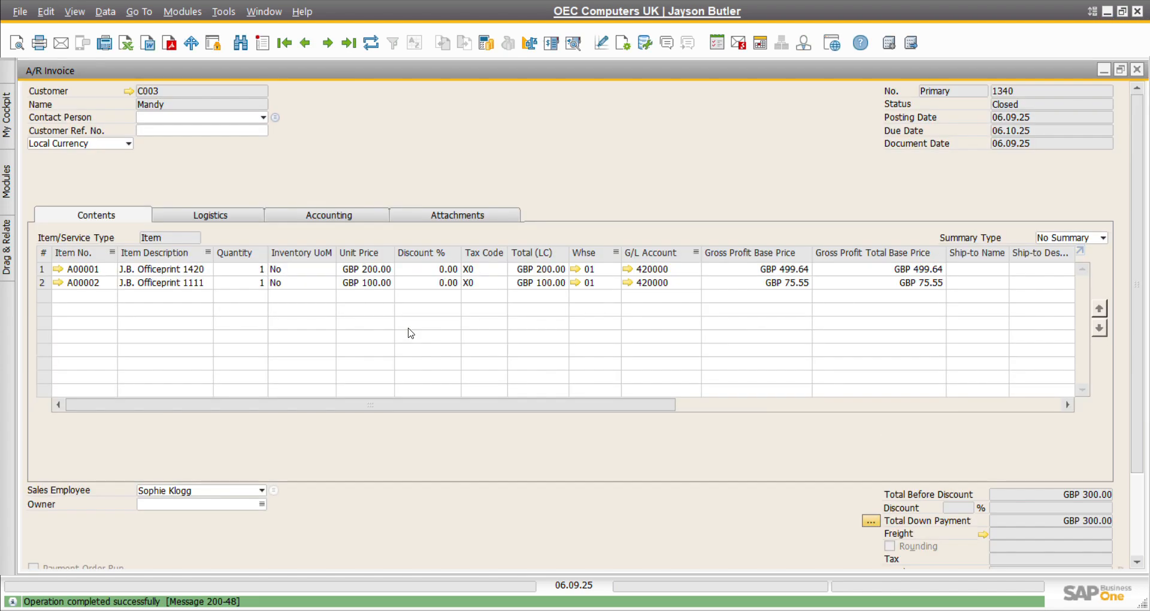
scroll(474, 480, down, 3)
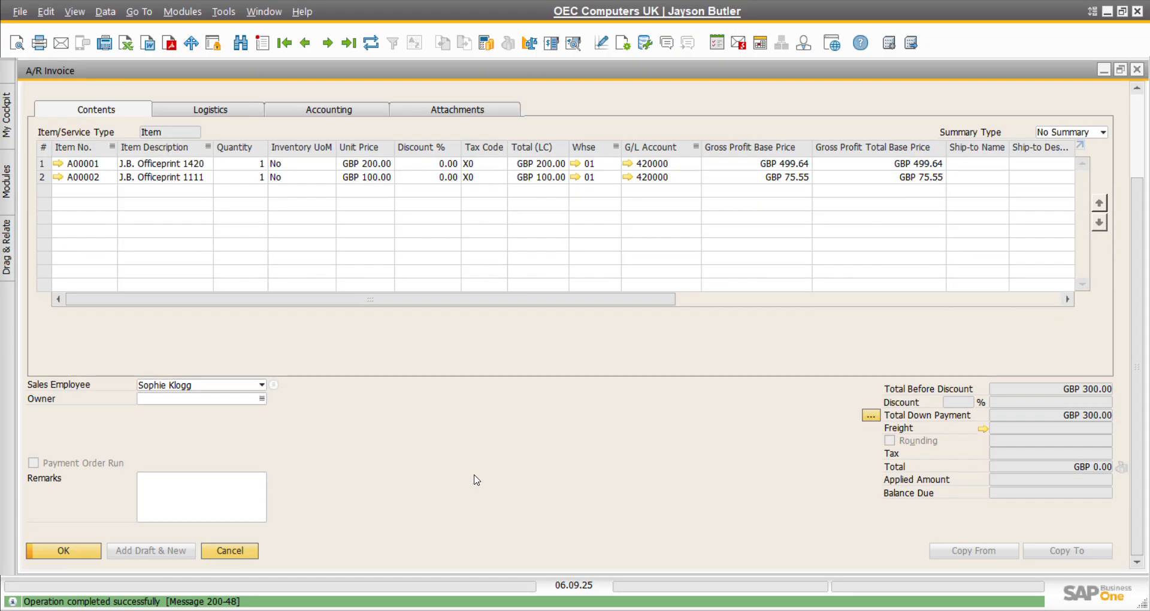
scroll(474, 480, up, 3)
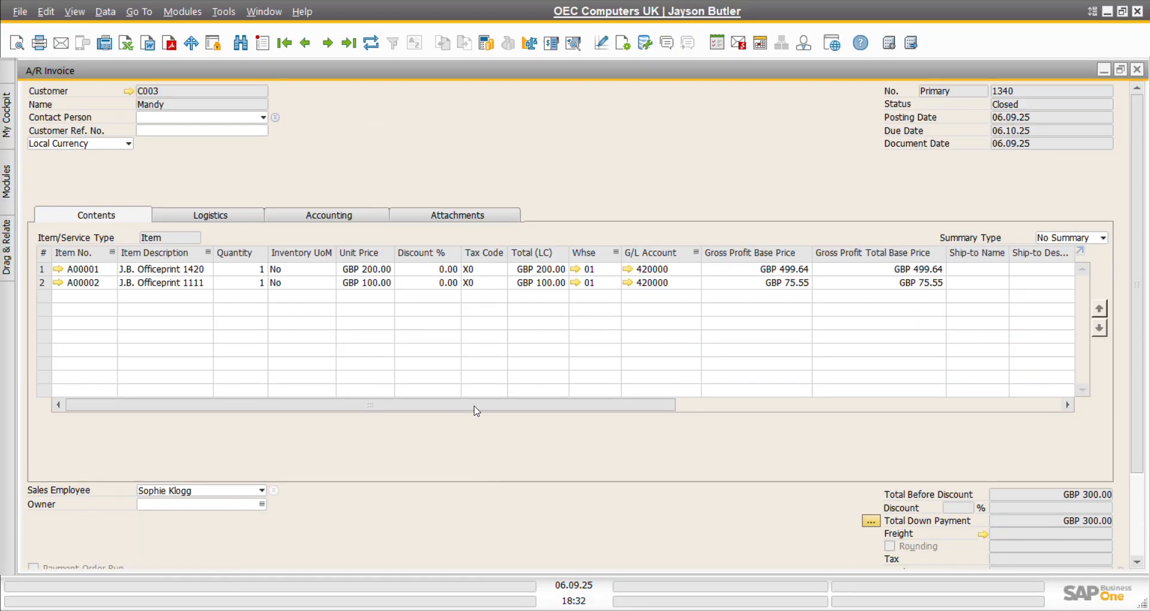
scroll(484, 471, down, 3)
scroll(484, 470, up, 3)
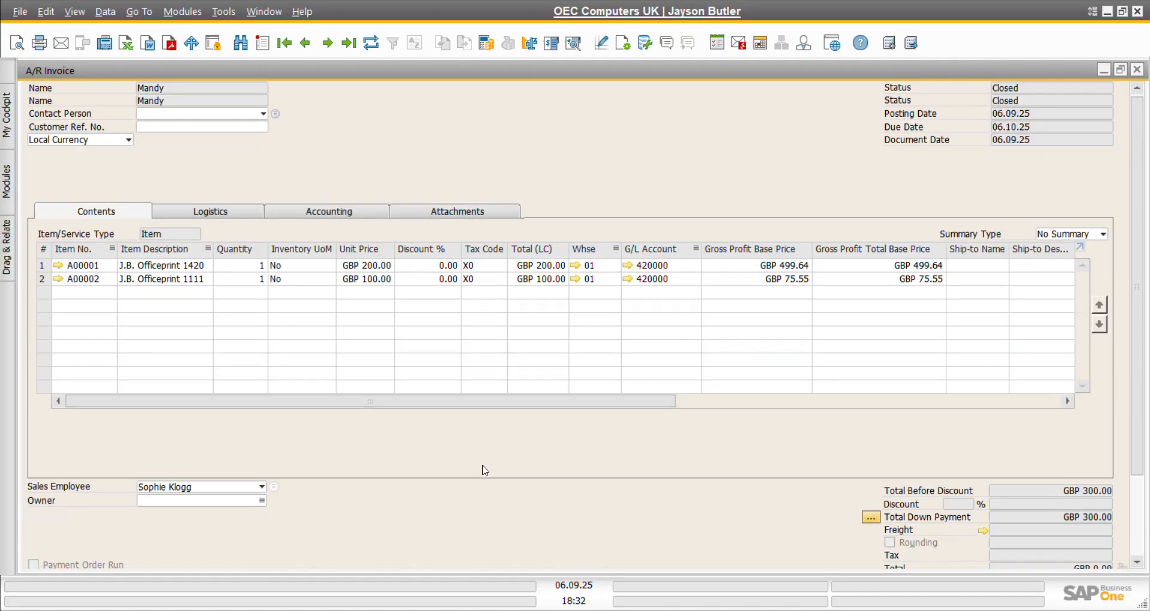
scroll(484, 470, up, 1)
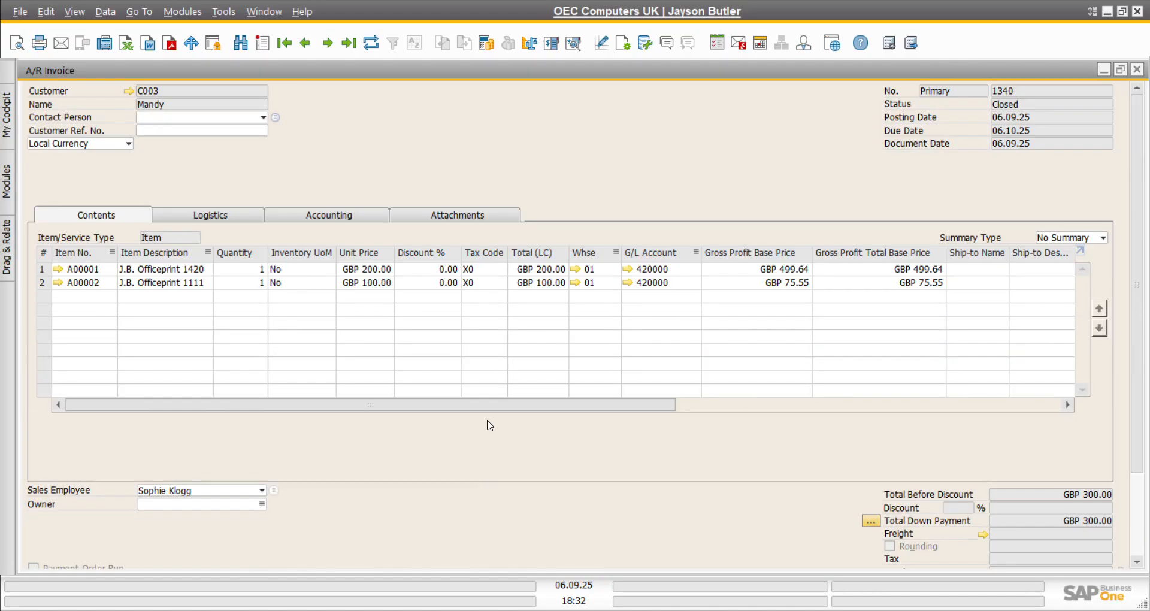
right_click(573, 160)
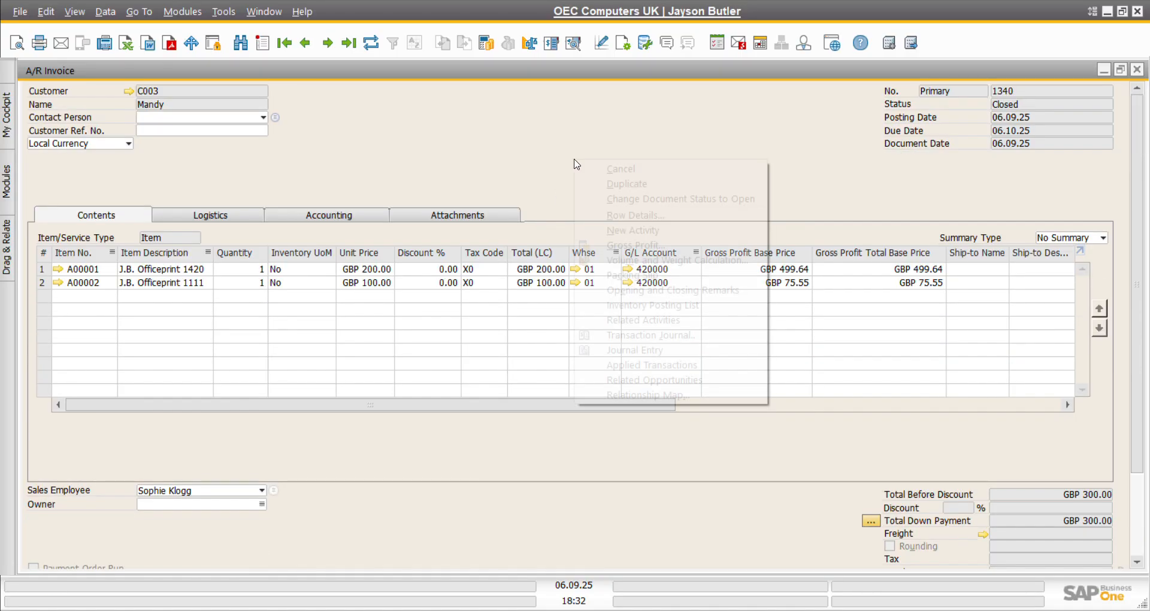
Step: Review invoice 1340's relationship map, then close the map, invoice 1340 and down payment invoice 12
click(653, 395)
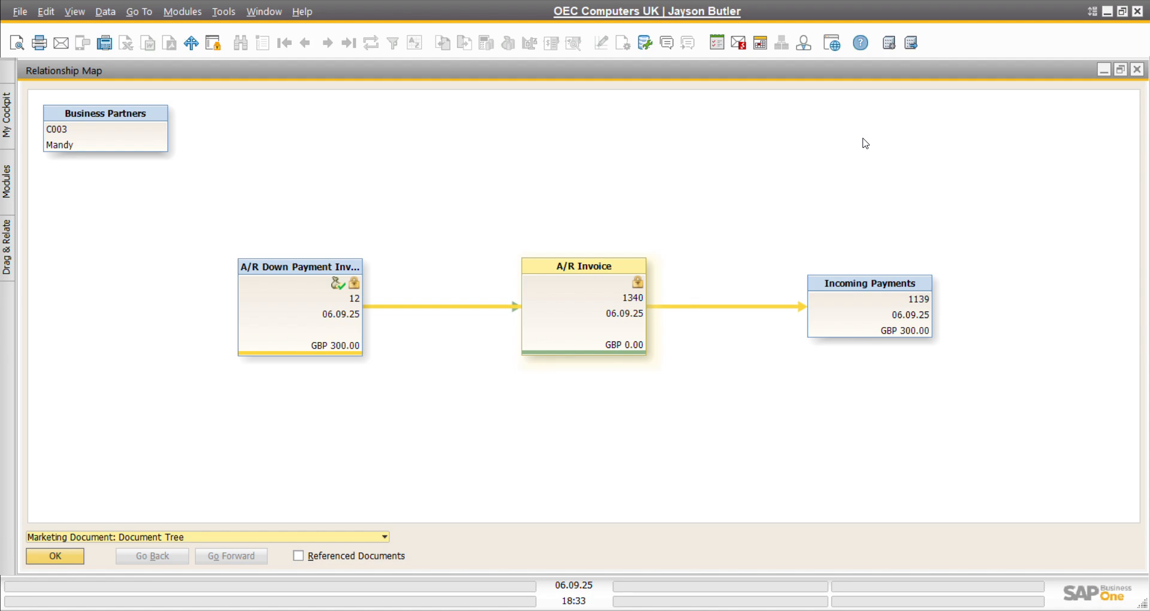
click(1137, 70)
click(1137, 70)
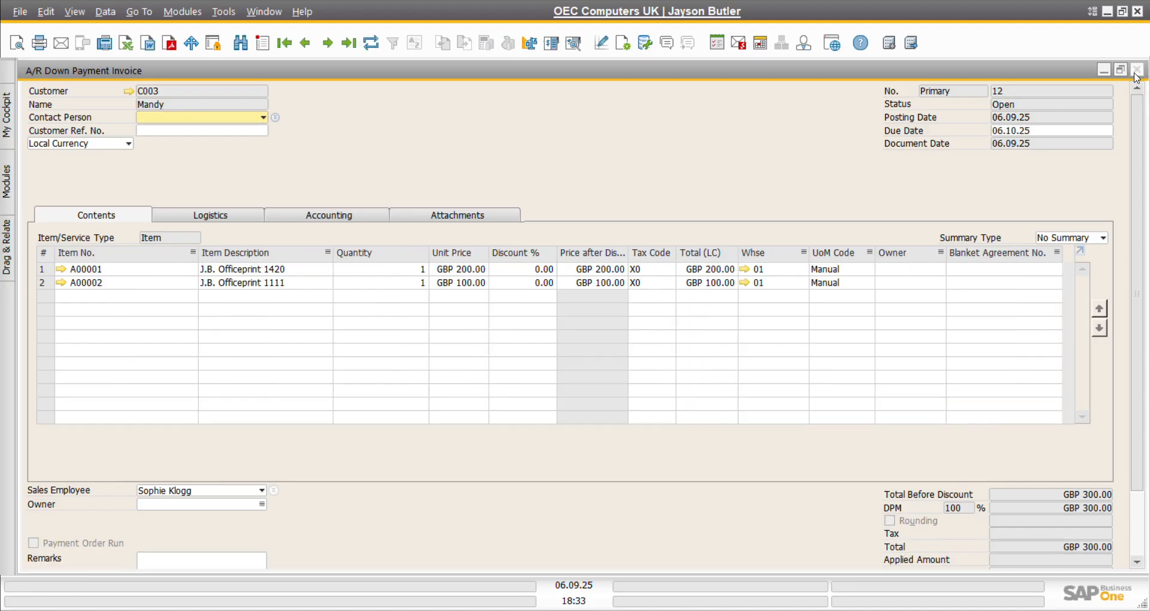
click(1136, 72)
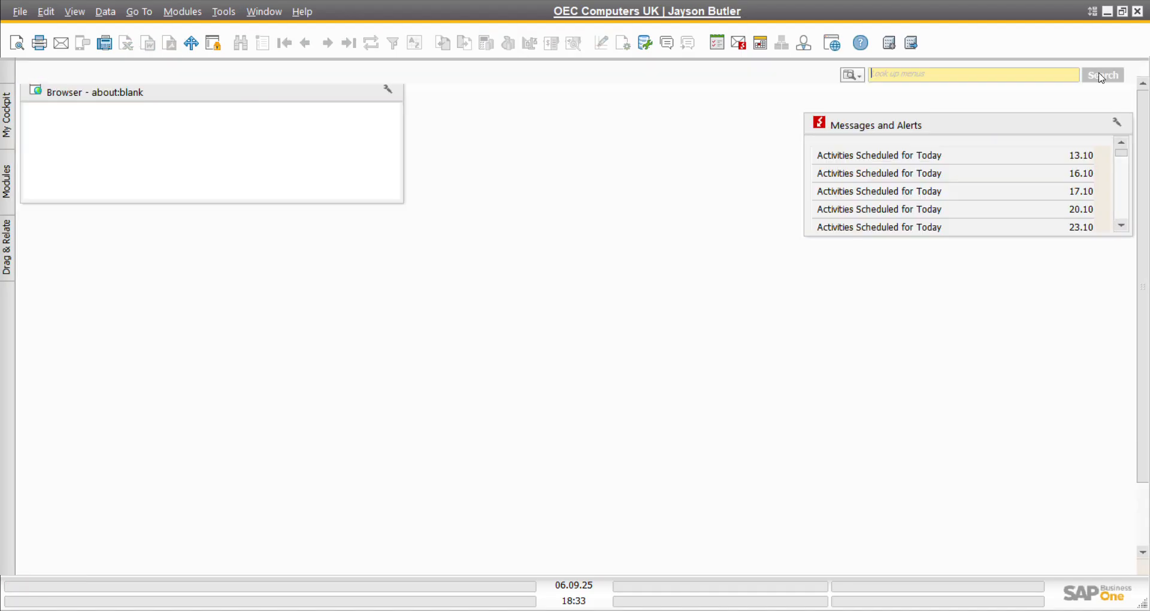
Step: Start a new A/P down payment invoice for vendor V10000 Acme Associates
click(186, 12)
mouse_move(231, 111)
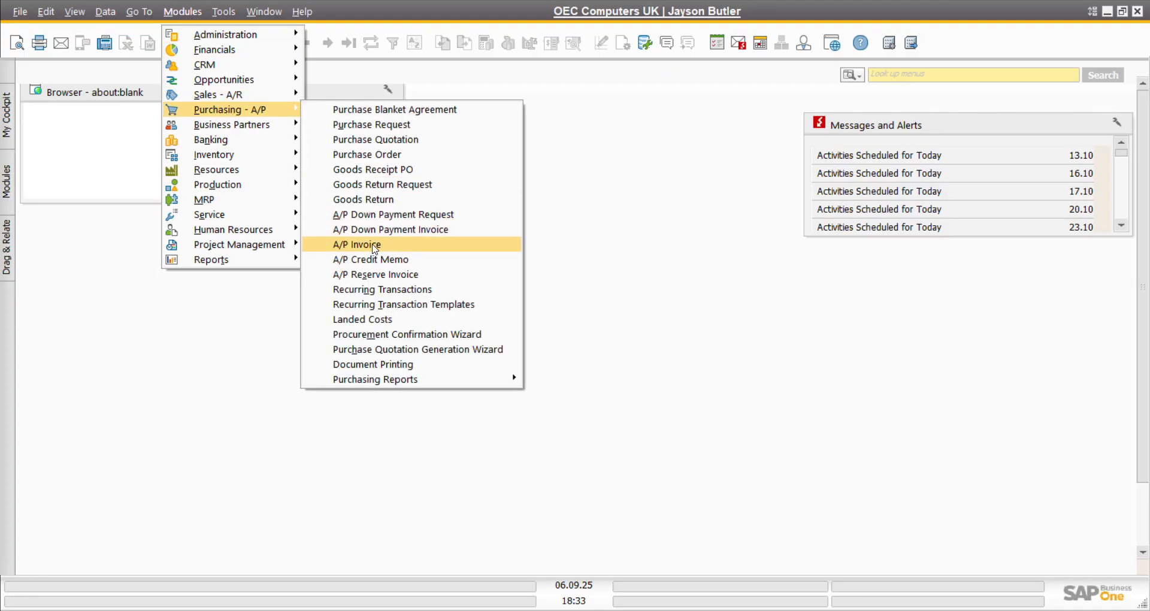
click(371, 237)
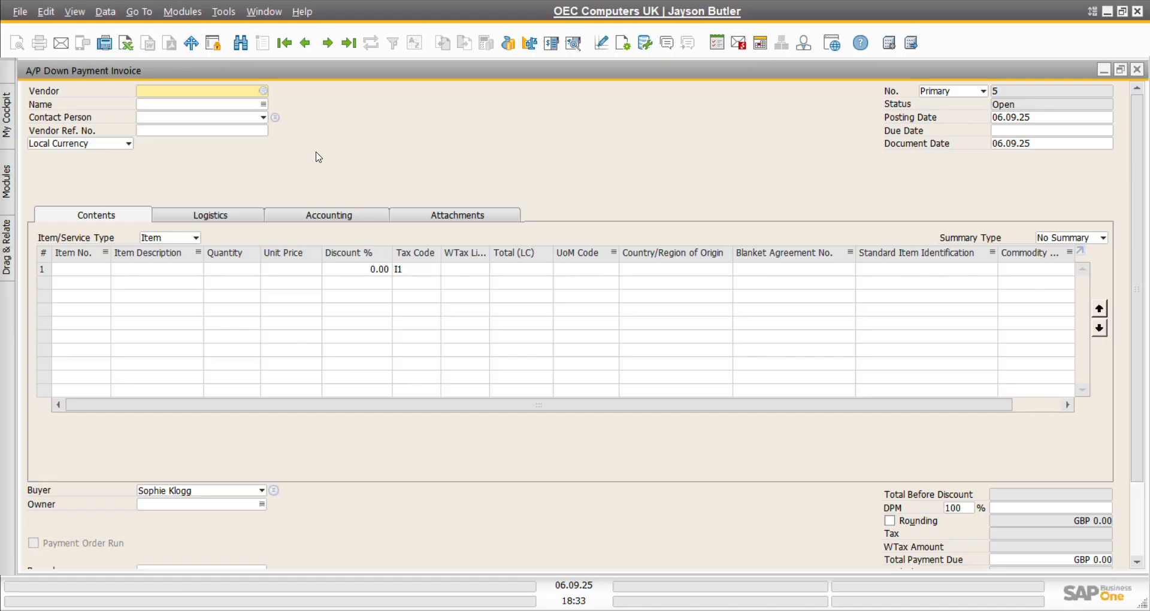
click(263, 91)
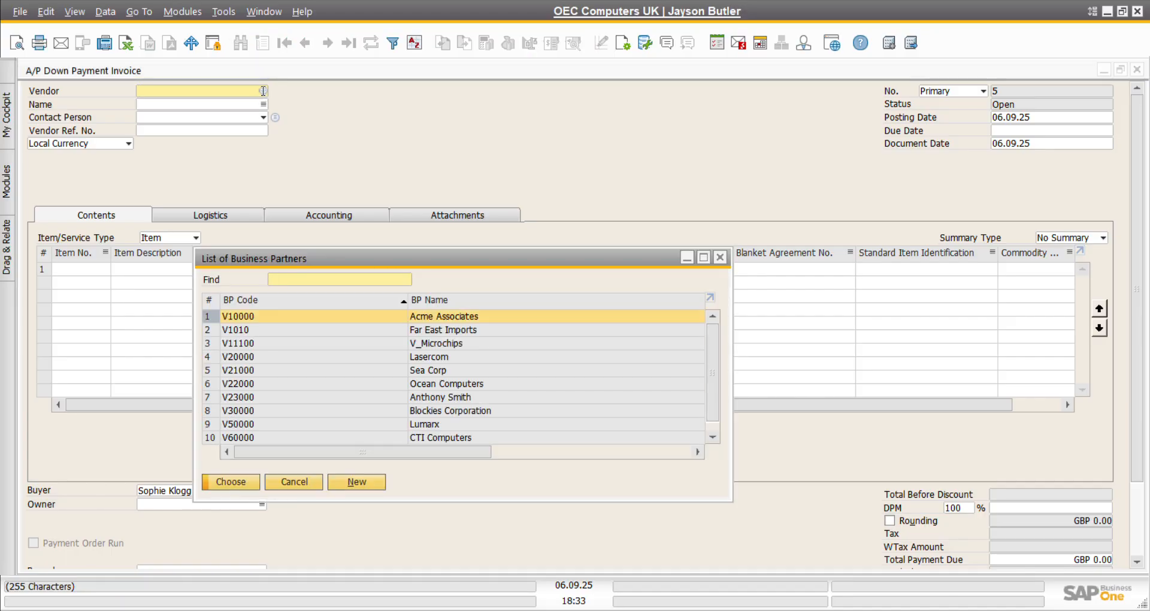
double_click(249, 321)
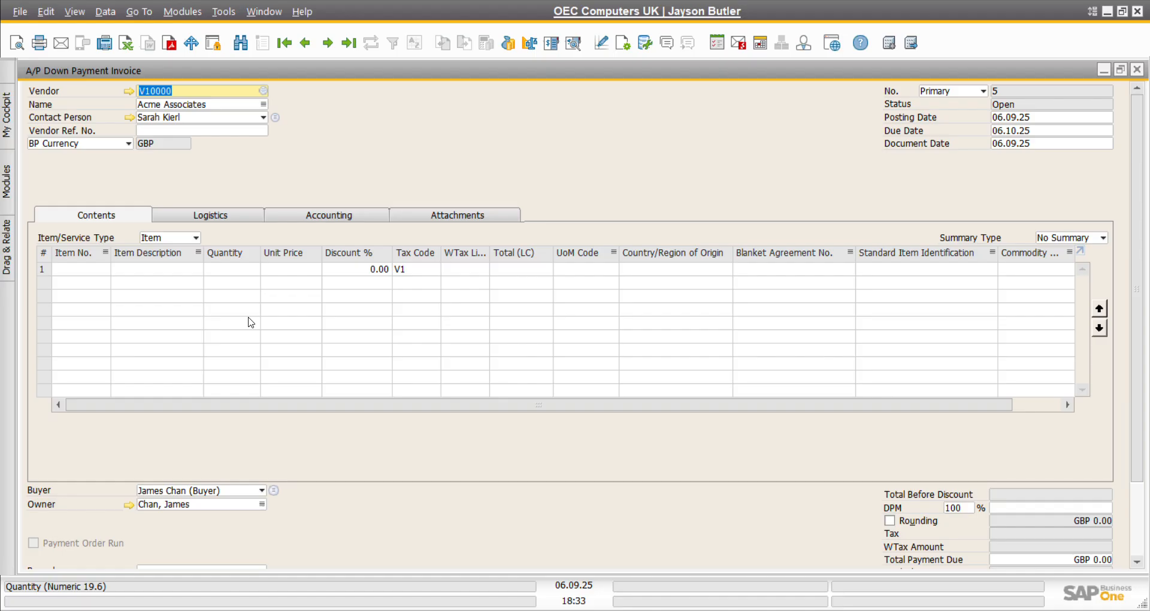
Step: Add items A00003 J.B. Officeprint 1186 and A00004 Rainbow ColorJet 5 as invoice lines
click(106, 269)
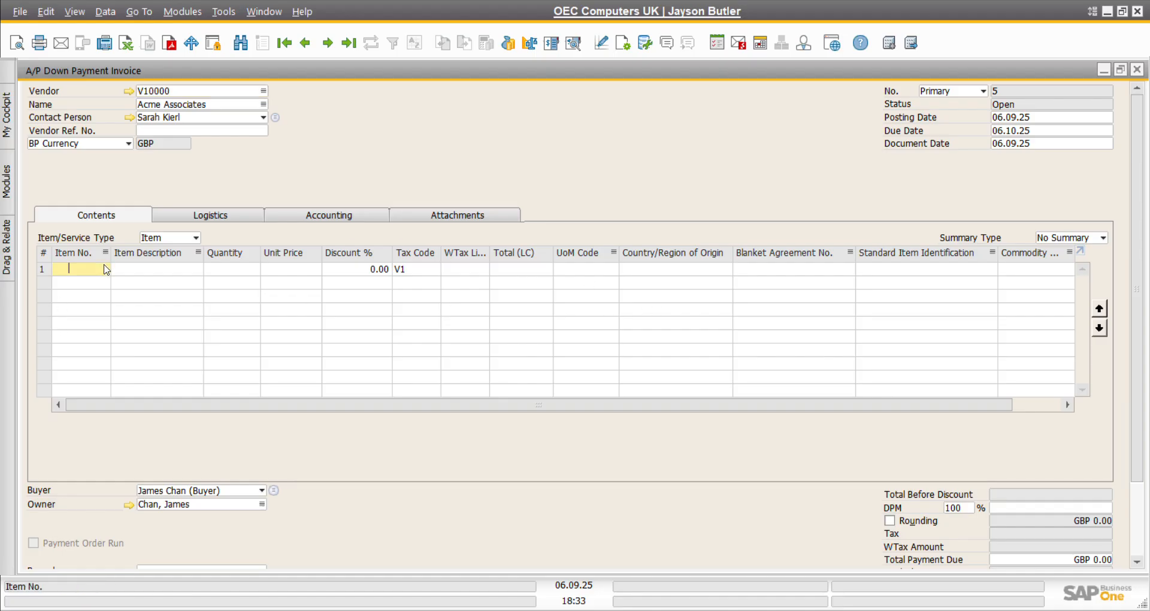
click(105, 270)
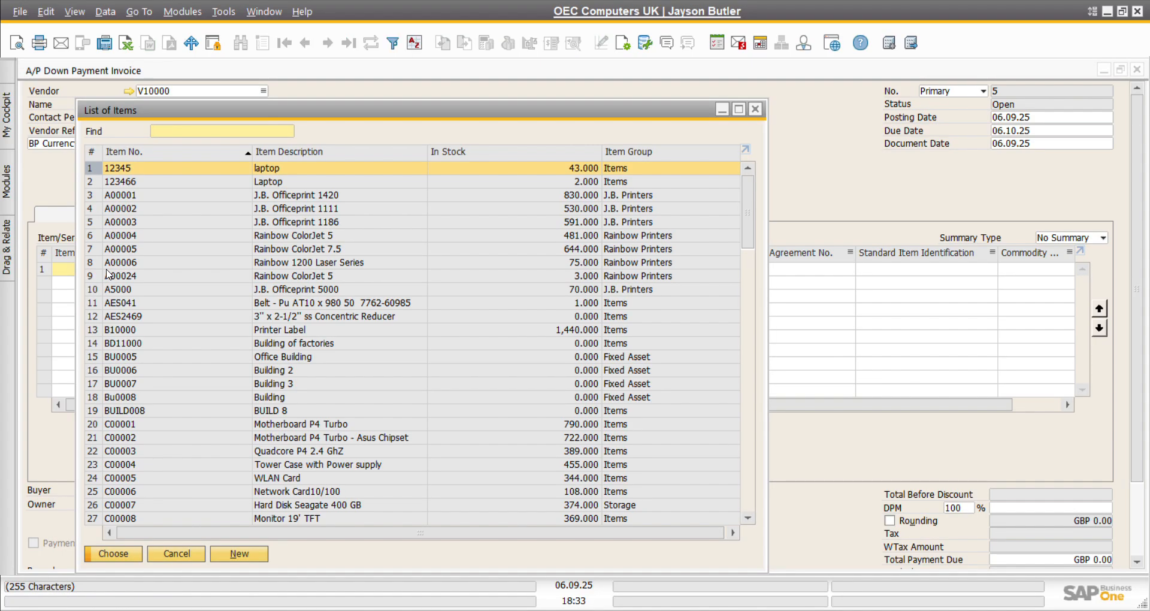
click(94, 223)
key(shift+Down)
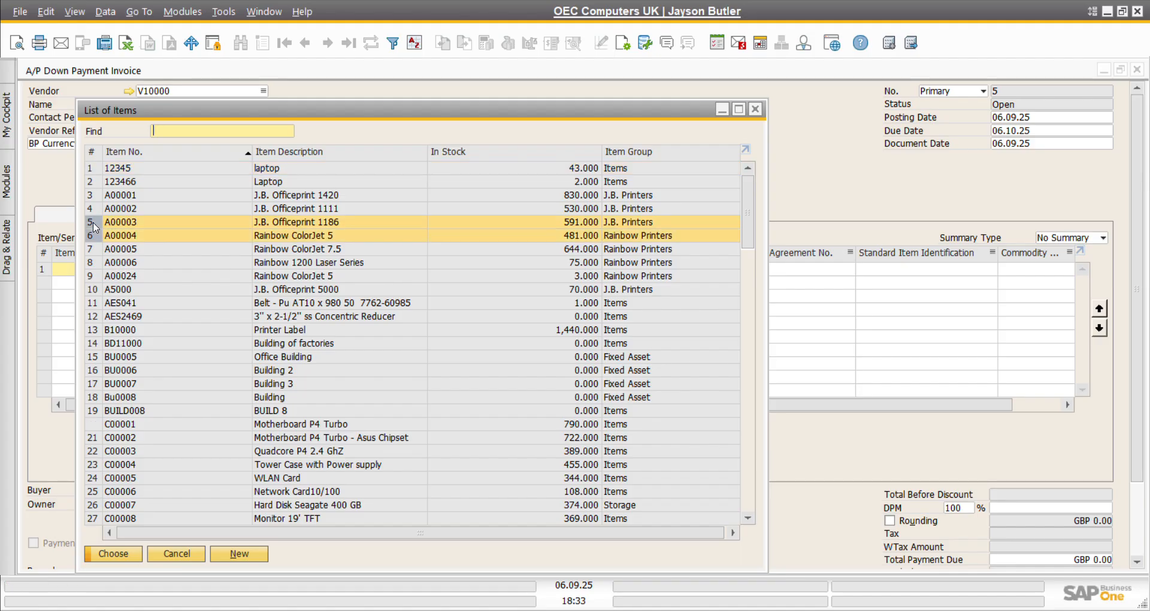
click(112, 557)
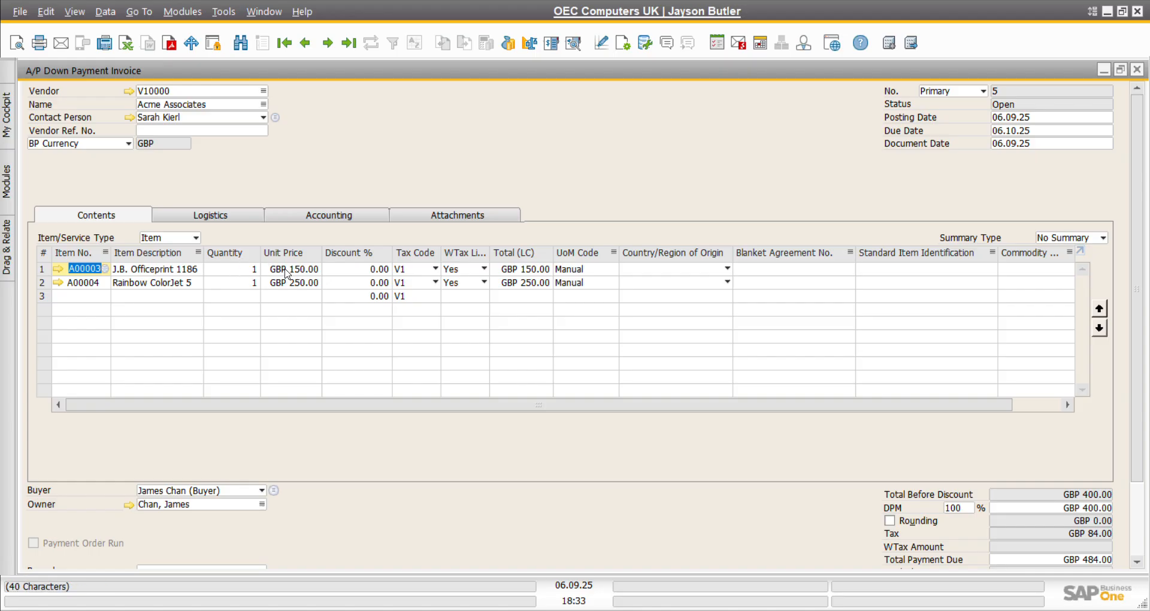
Step: Set tax code X1 on both down payment invoice rows
click(436, 275)
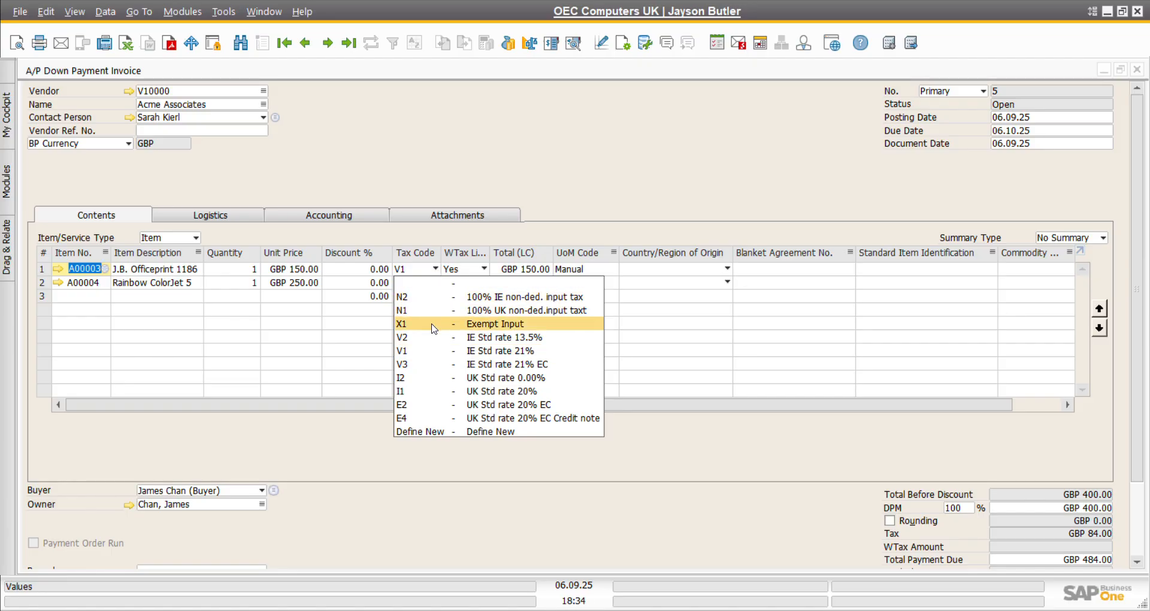
click(435, 324)
click(436, 283)
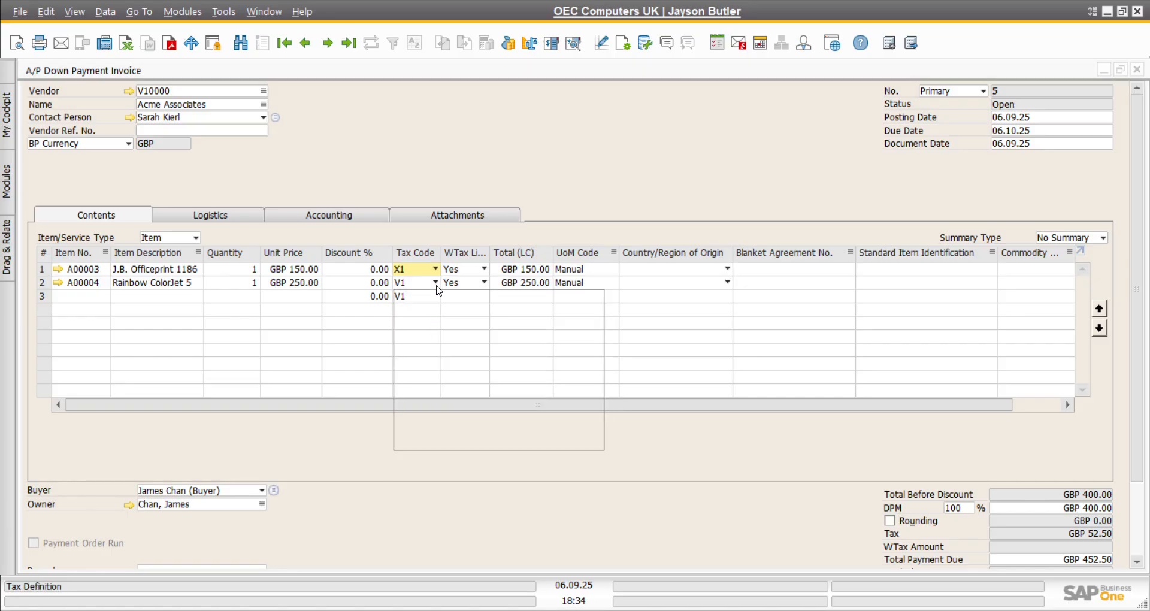
click(439, 338)
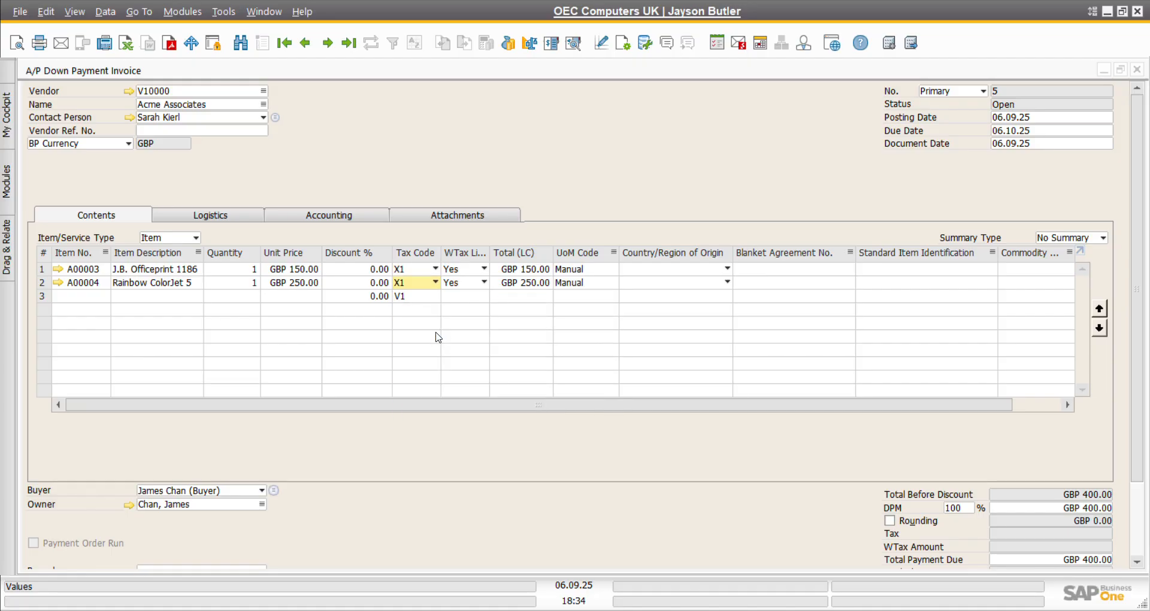
Step: Set WTax Liable to No on both rows, making Total Payment Due GBP 400.00
click(482, 281)
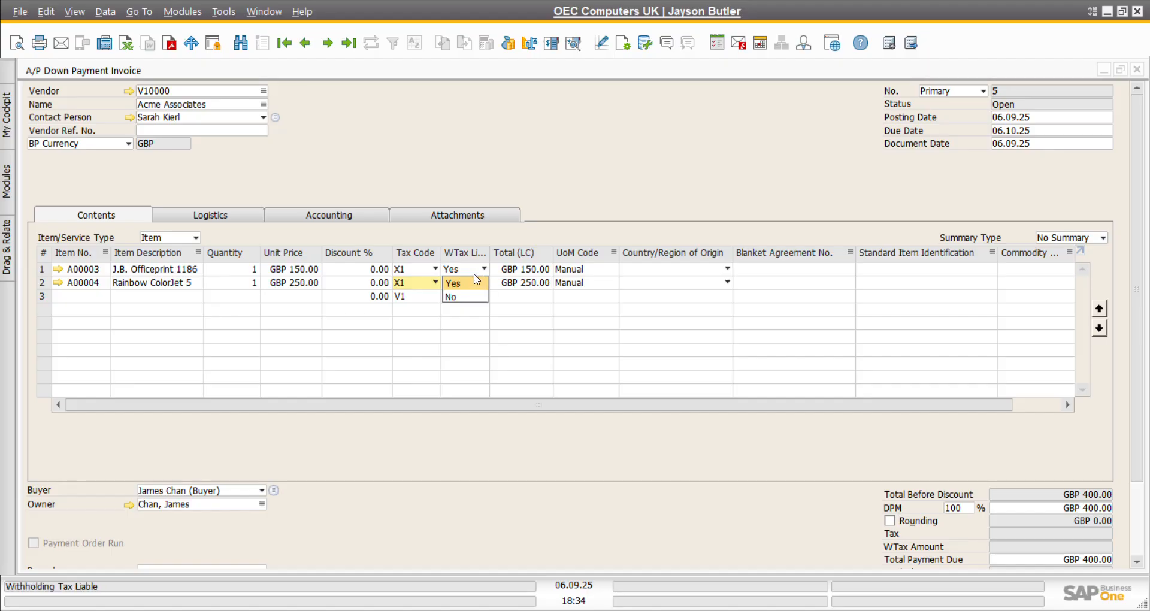
key(Down)
key(Return)
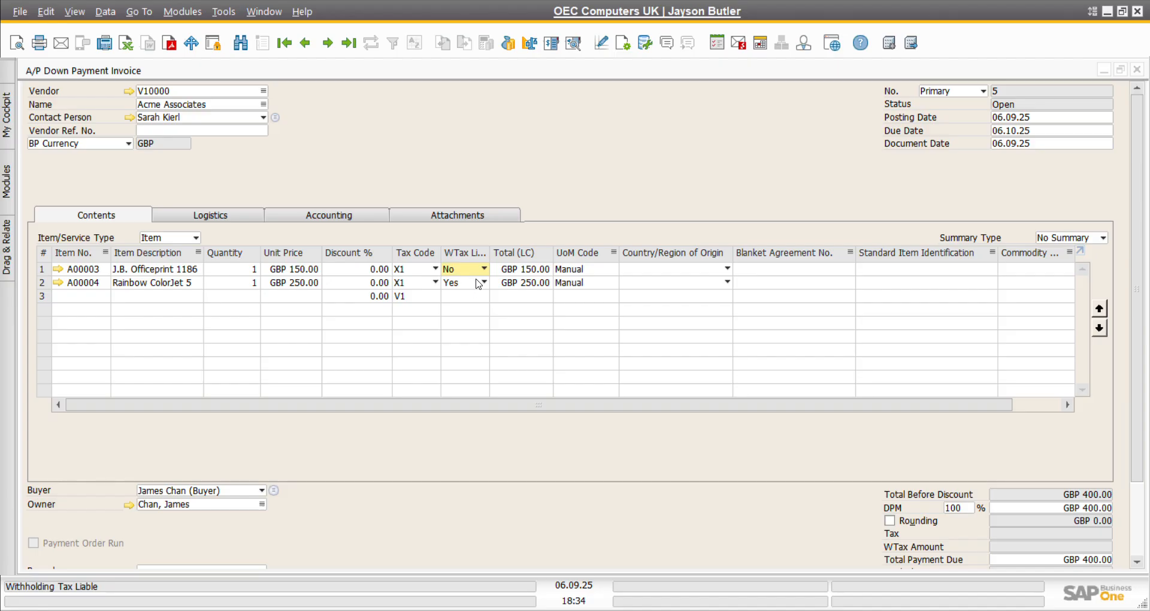
click(481, 282)
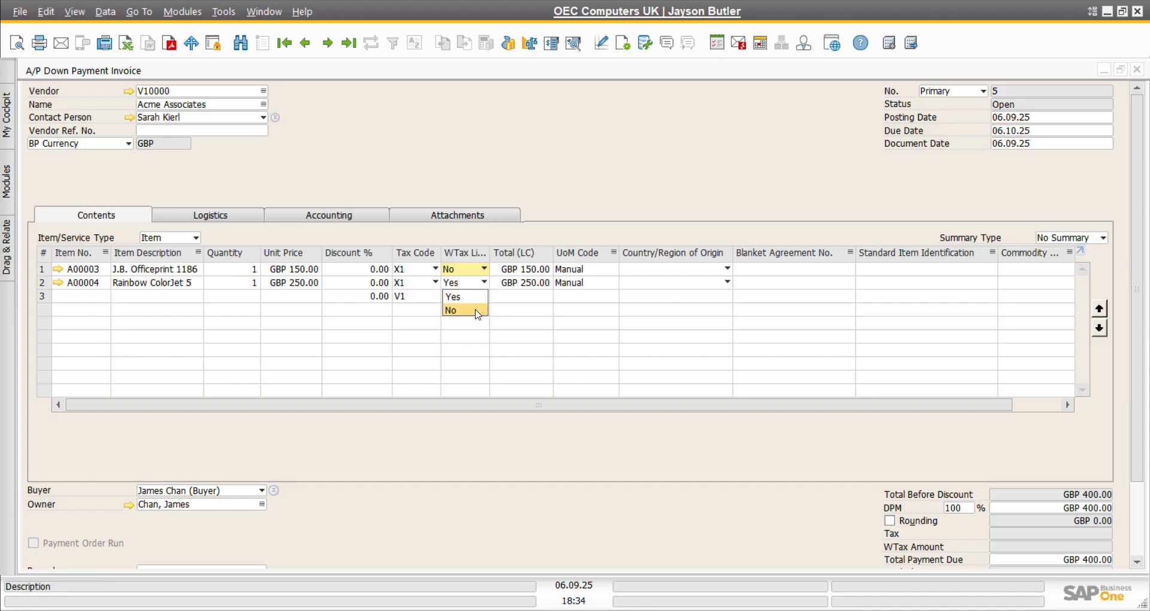
click(477, 311)
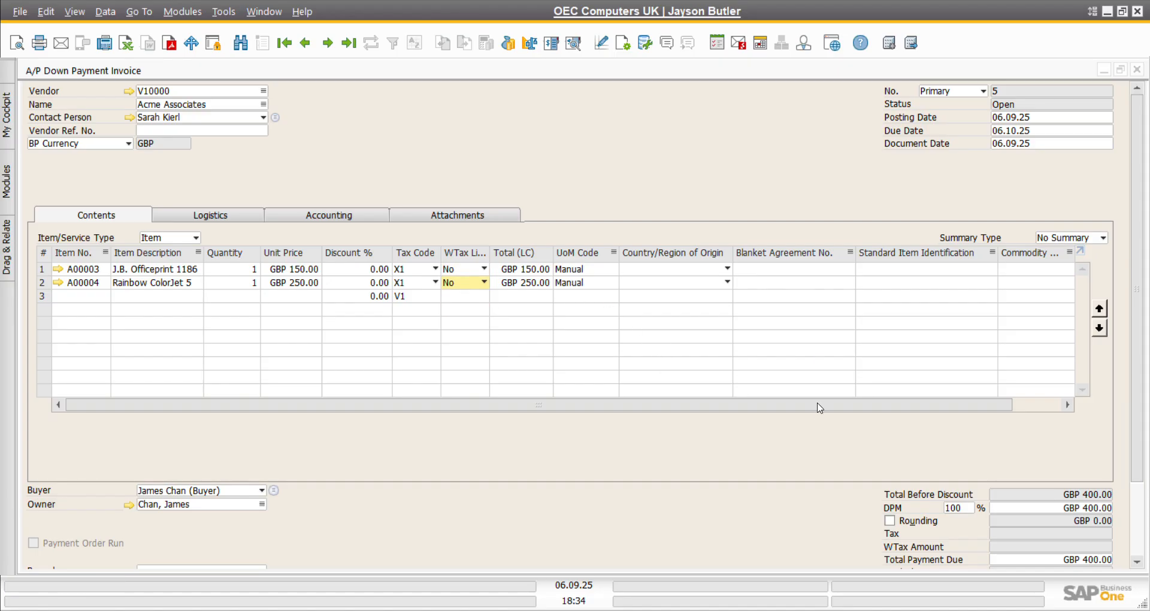
scroll(816, 462, down, 3)
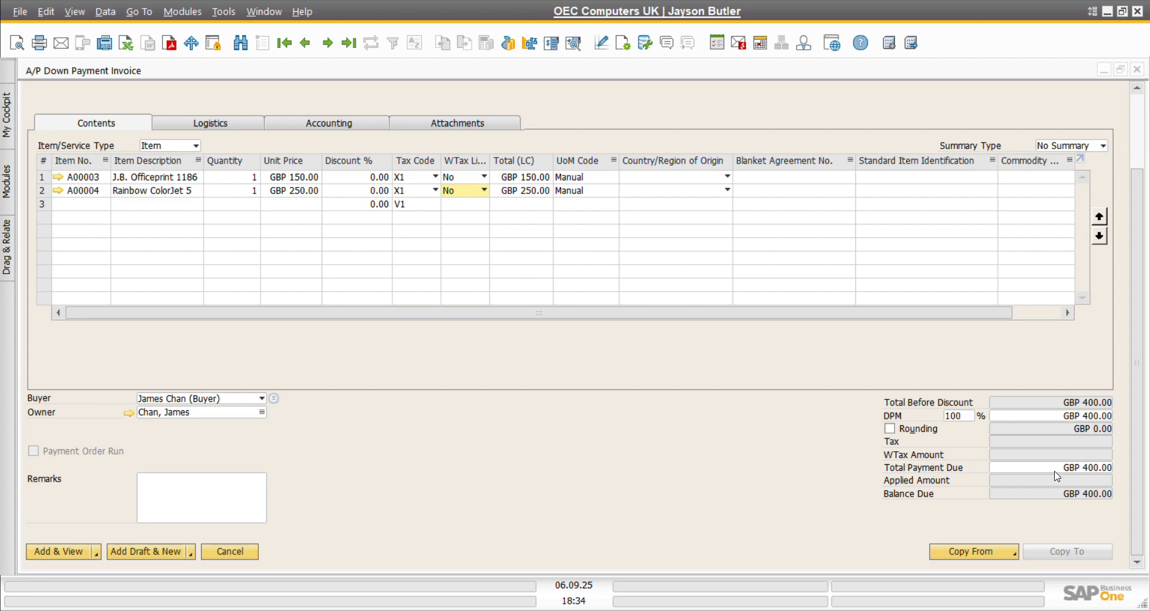
Step: Add A/P down payment invoice 5 for V10000, GBP 400.00, confirming the addition
scroll(727, 360, up, 2)
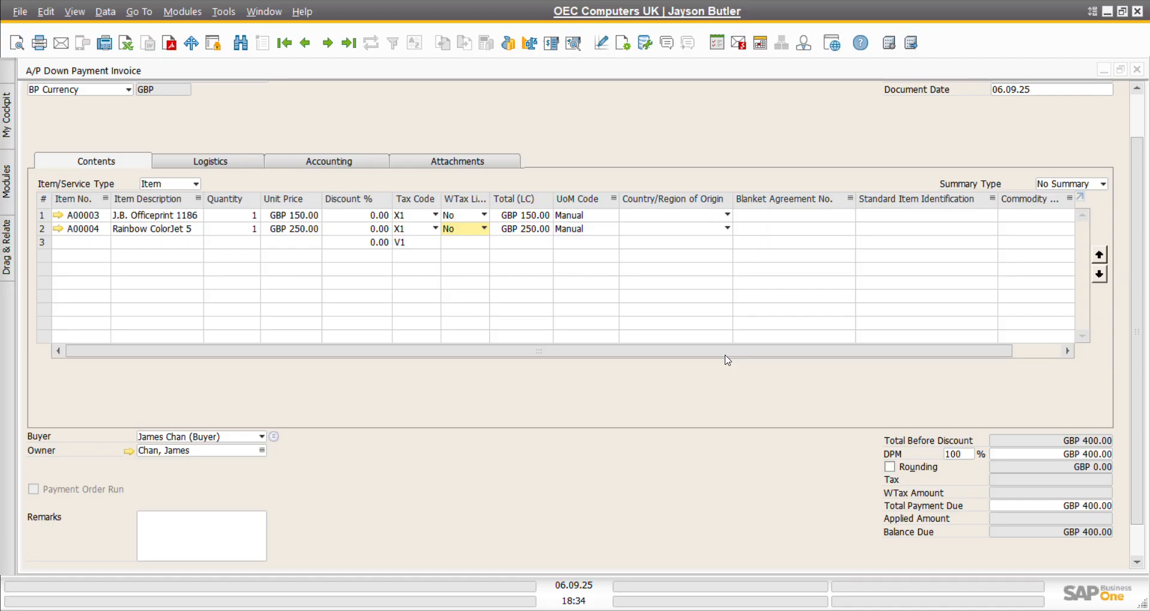
scroll(721, 365, down, 2)
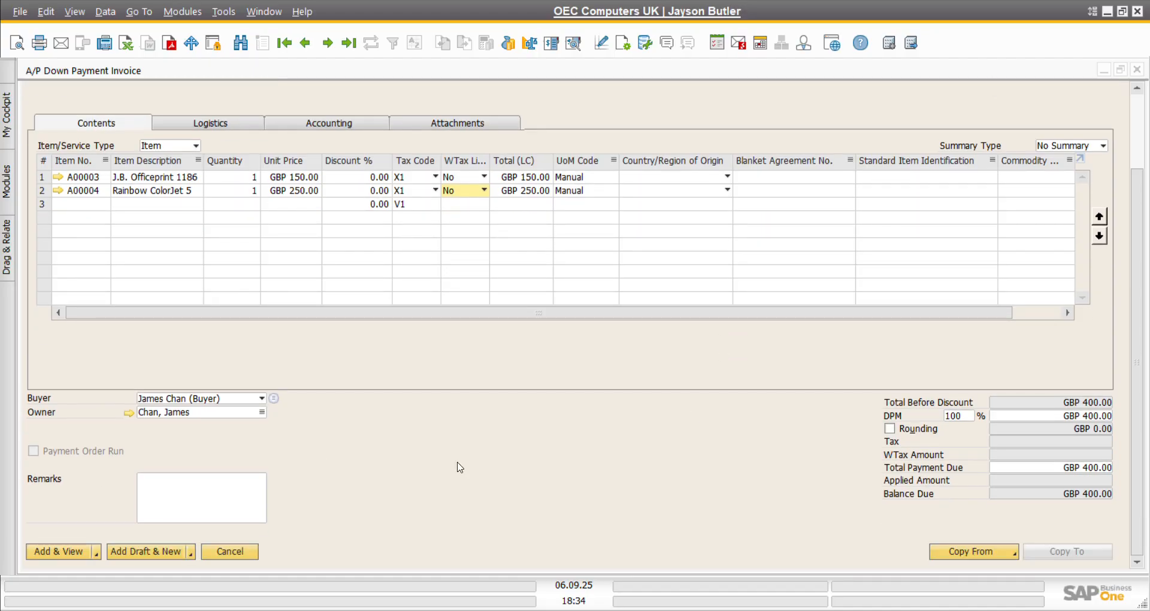
click(64, 552)
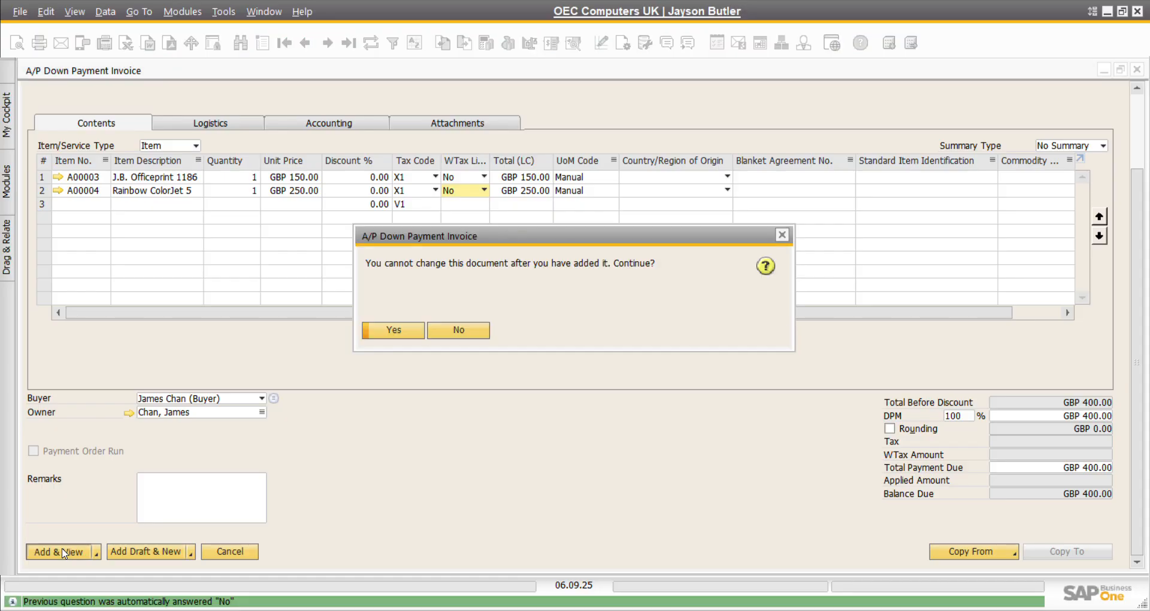
click(402, 333)
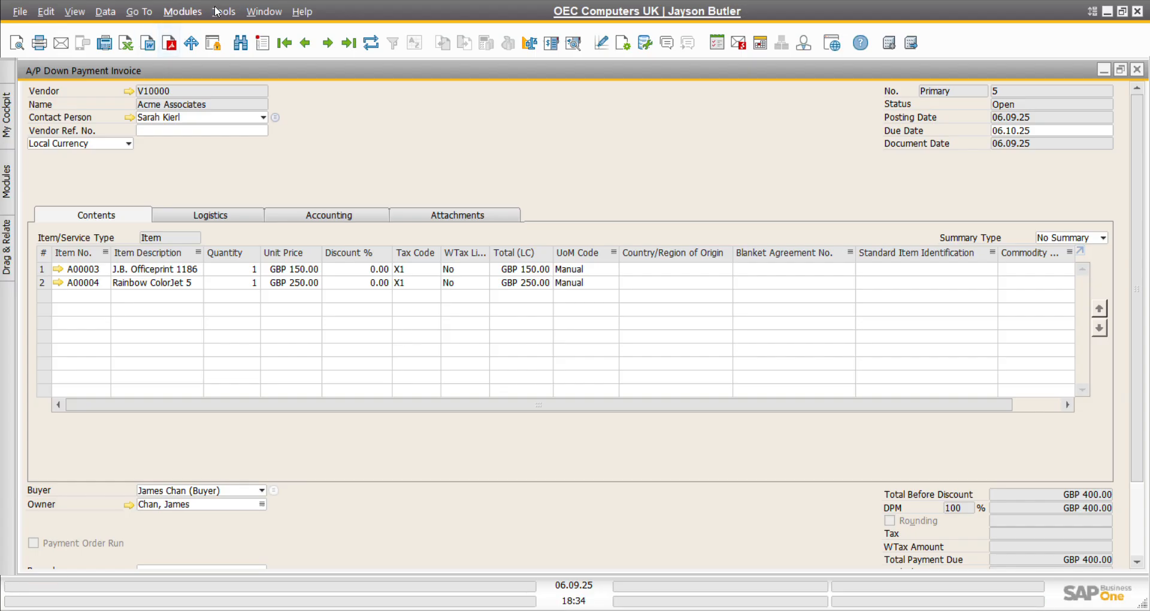
Step: Start a new outgoing payment to vendor V10000 Acme Associates
click(197, 13)
mouse_move(281, 139)
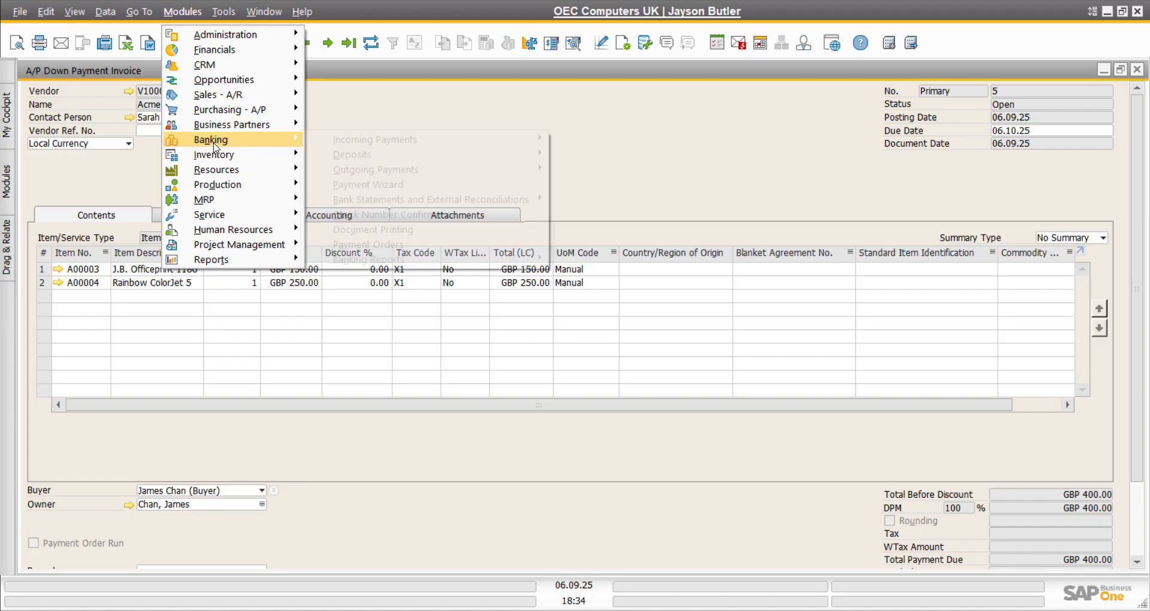
mouse_move(386, 171)
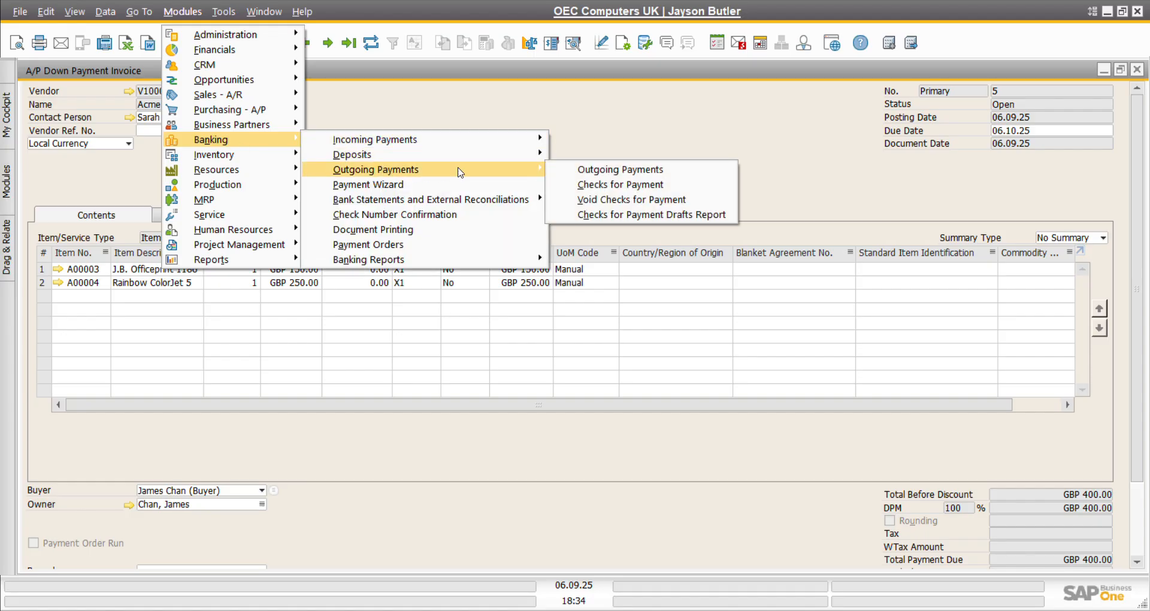
click(610, 172)
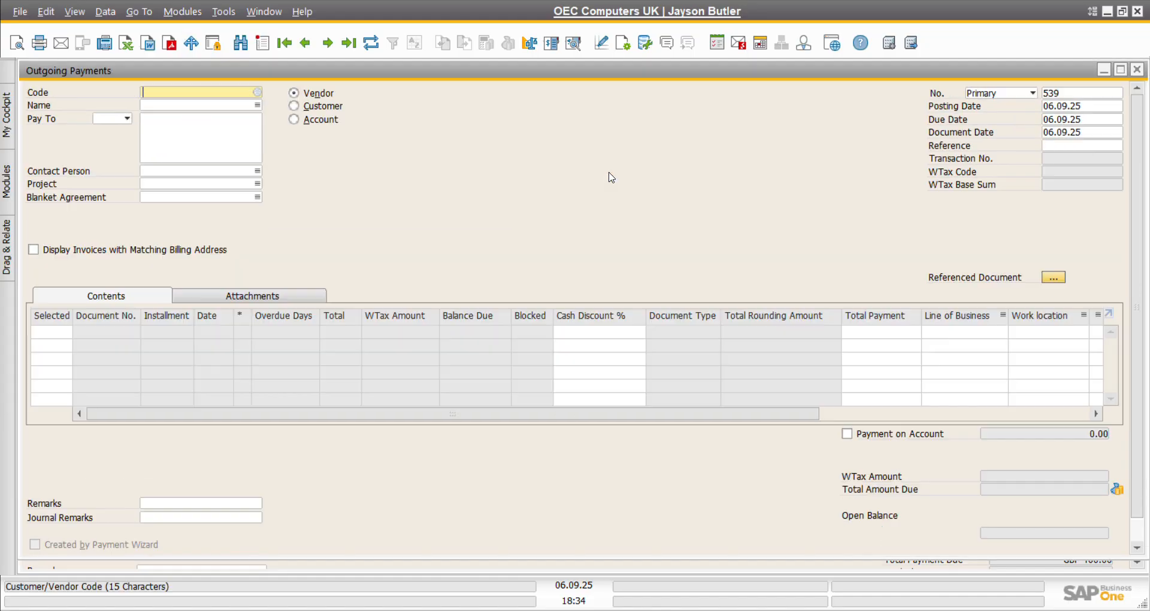
click(258, 92)
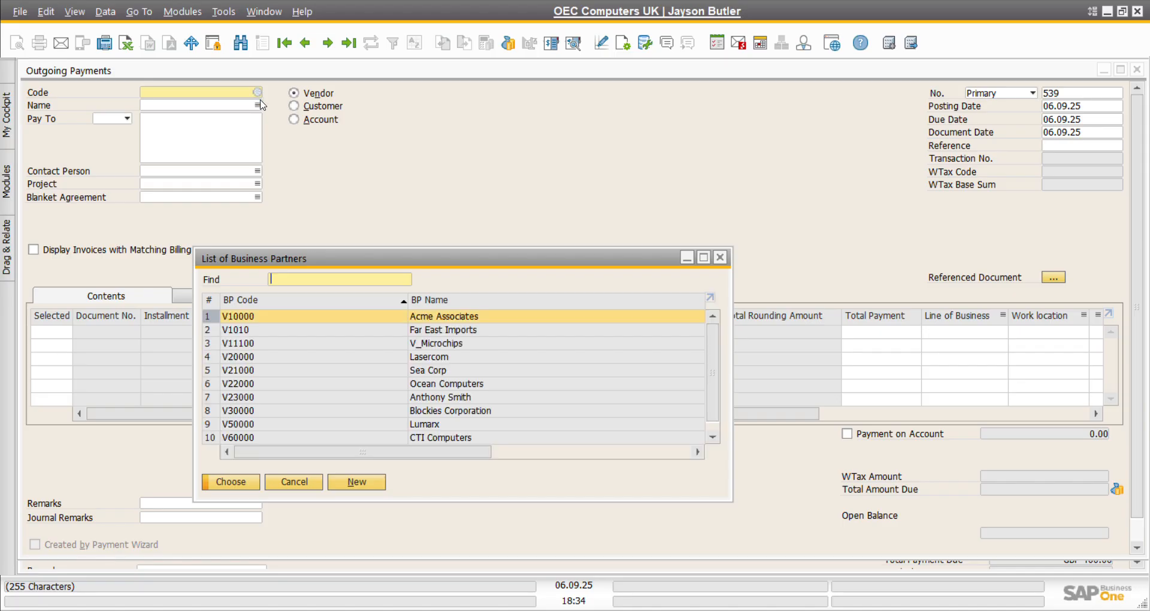
double_click(257, 323)
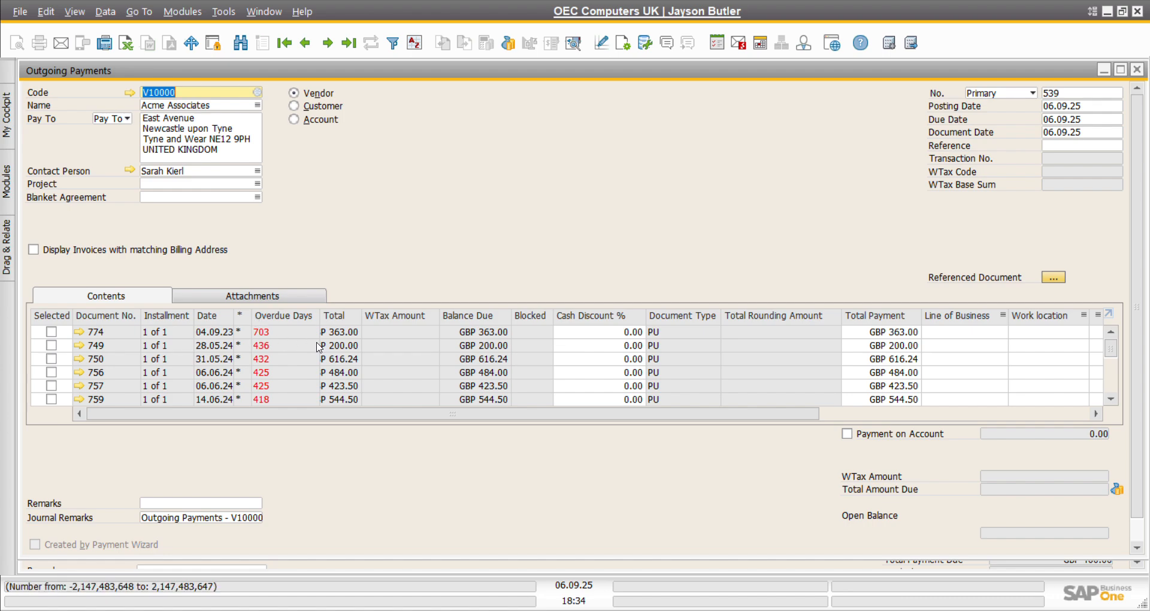
Step: Select down payment invoice 5 for payment with a 0.00 cash discount, totalling GBP 400.00
scroll(338, 358, down, 5)
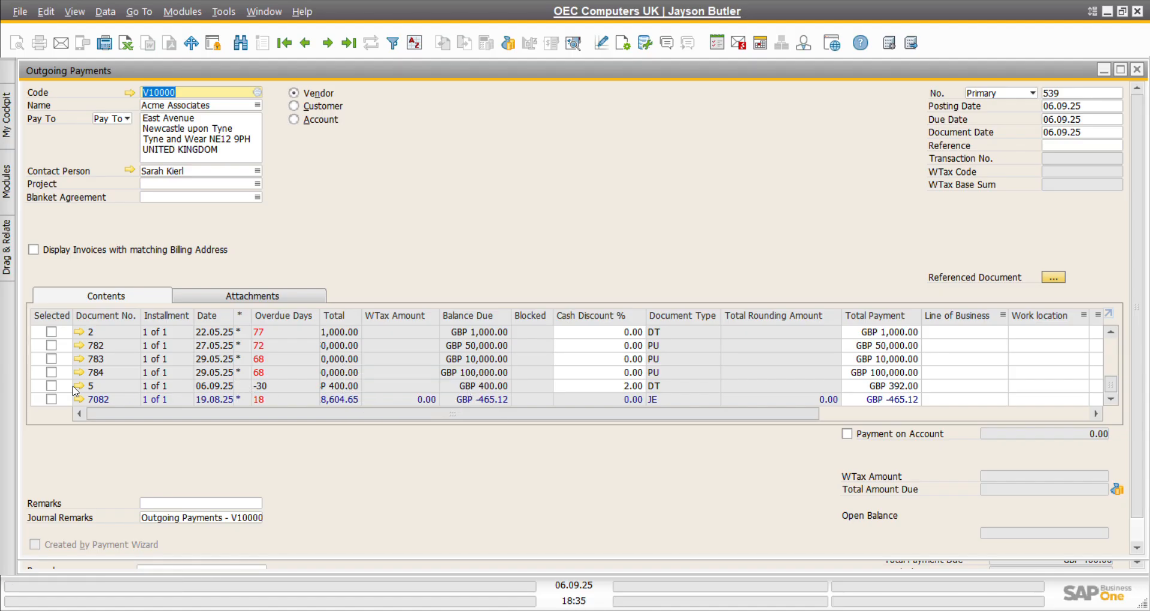
click(51, 386)
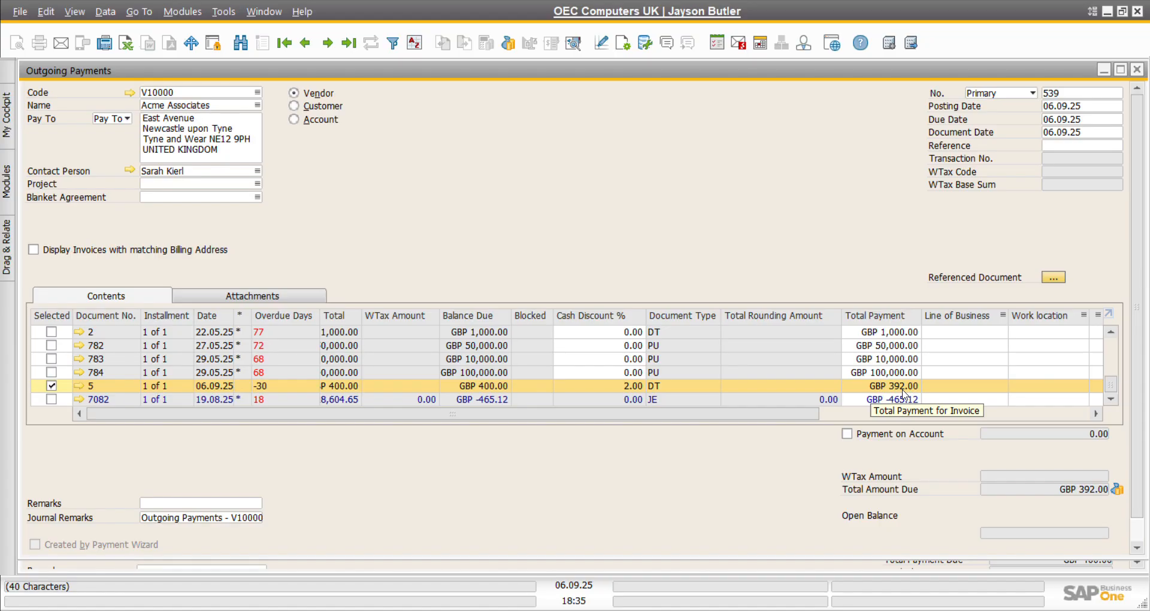
click(625, 393)
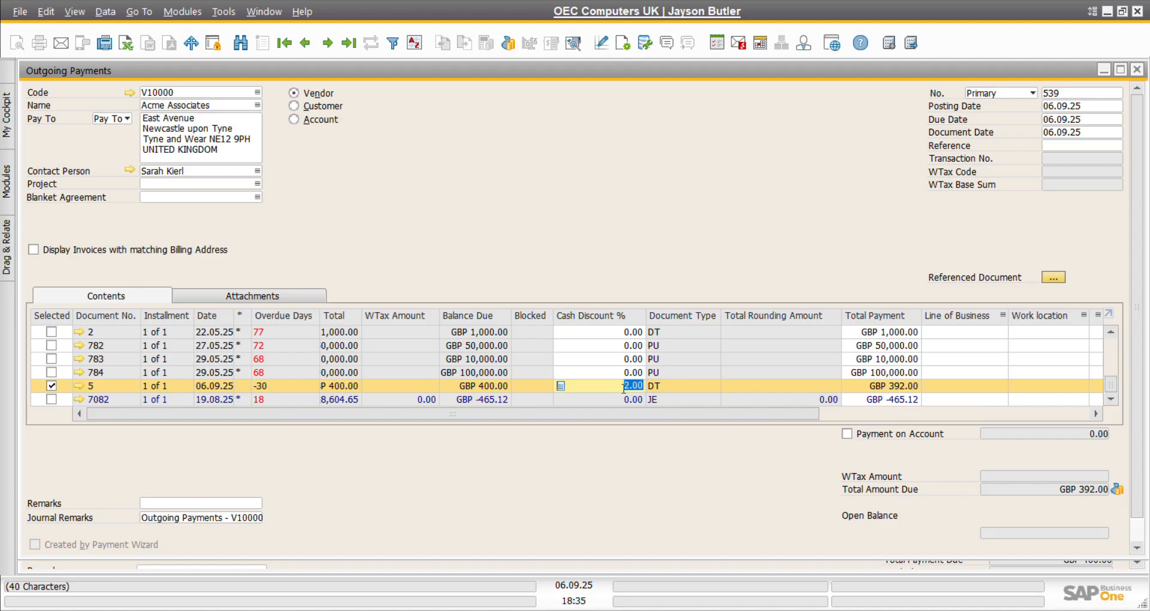
text(0)
key(Tab)
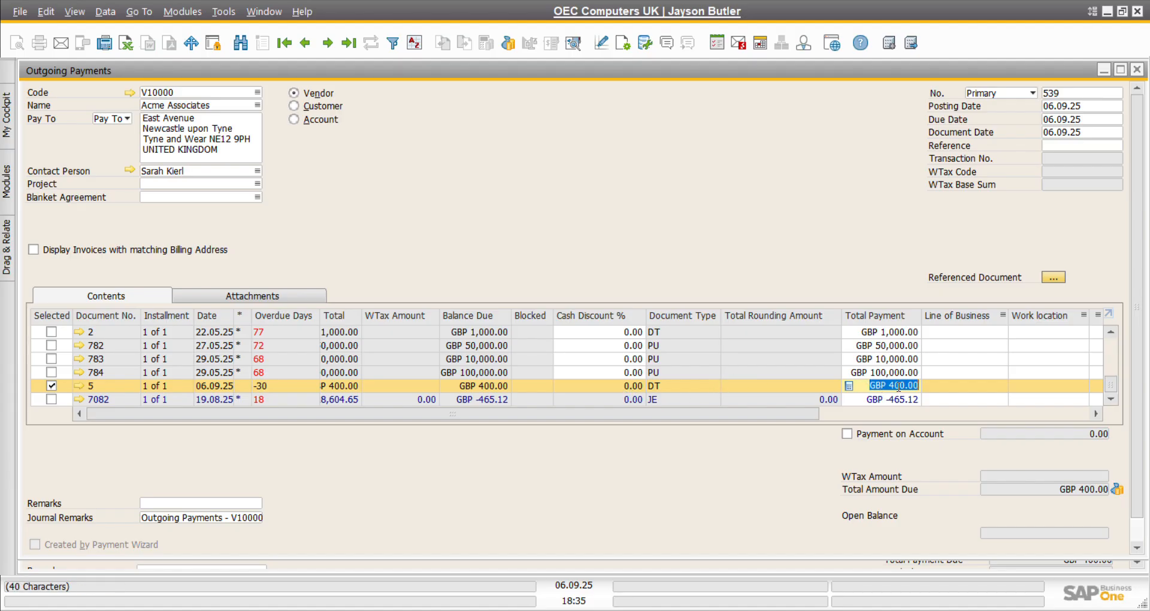
scroll(795, 493, down, 1)
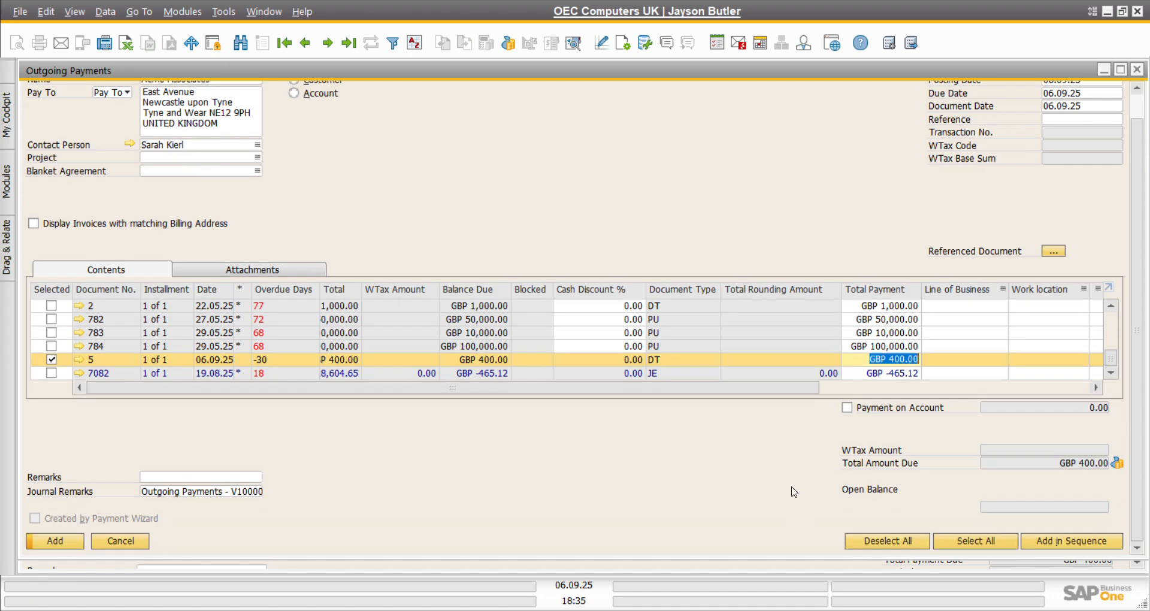
Step: Pay the GBP 400.00 by bank transfer under Payment Means and add the outgoing payment
click(1118, 466)
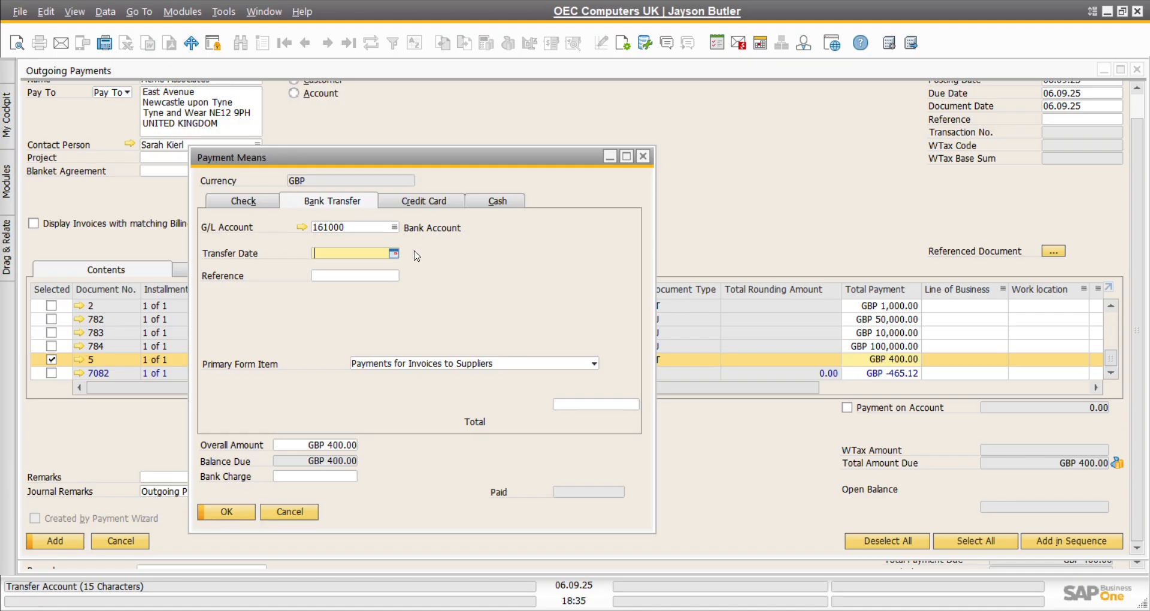
click(605, 406)
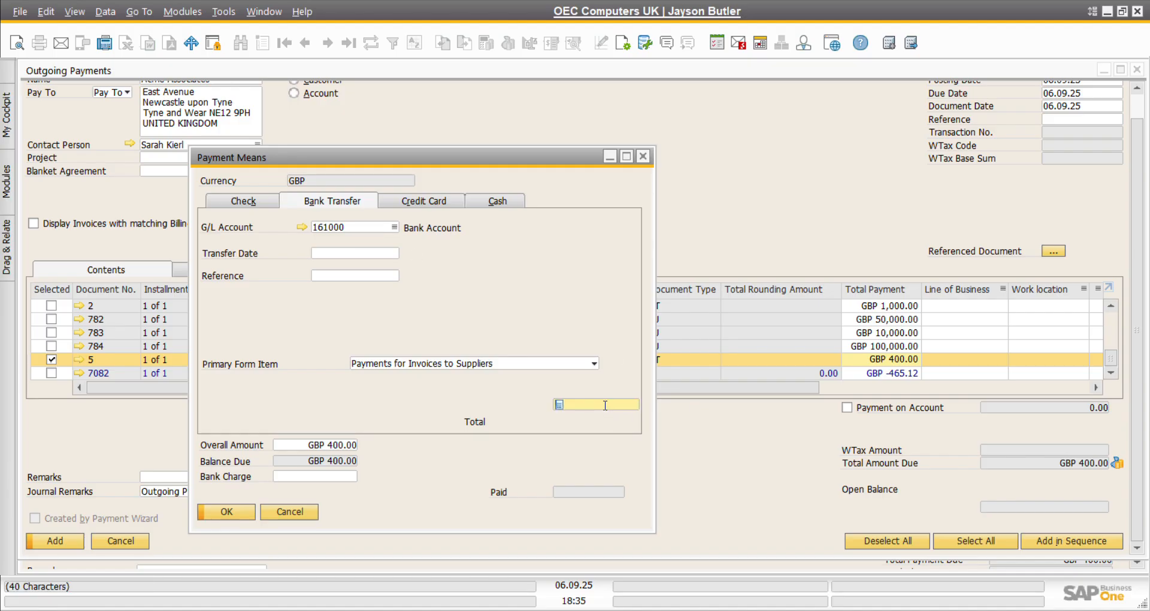
key(ctrl+b)
key(Tab)
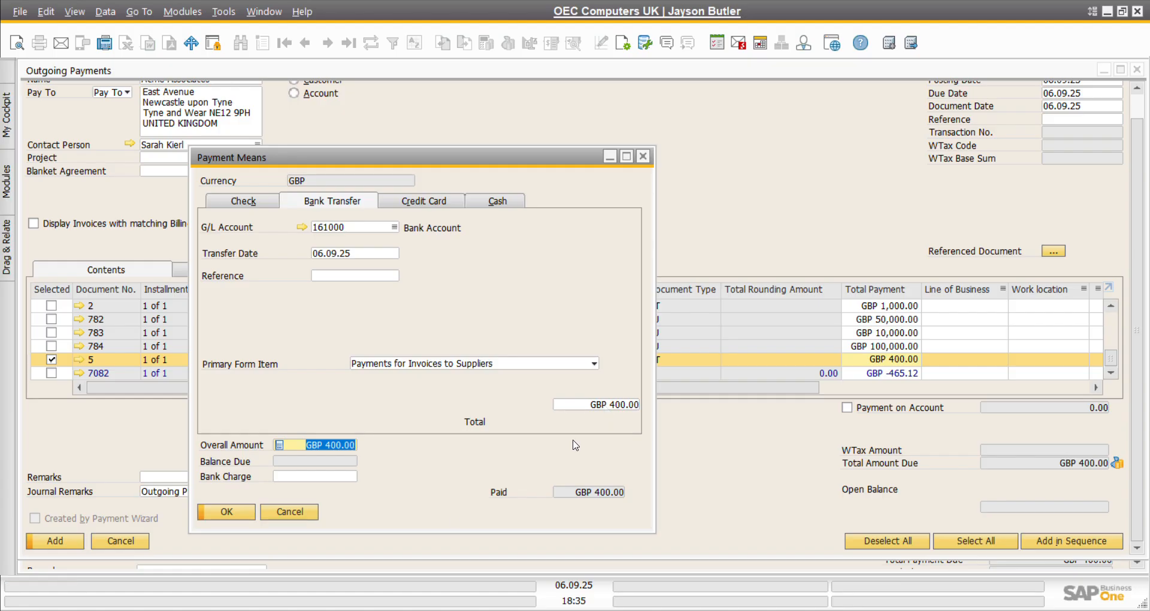
click(235, 513)
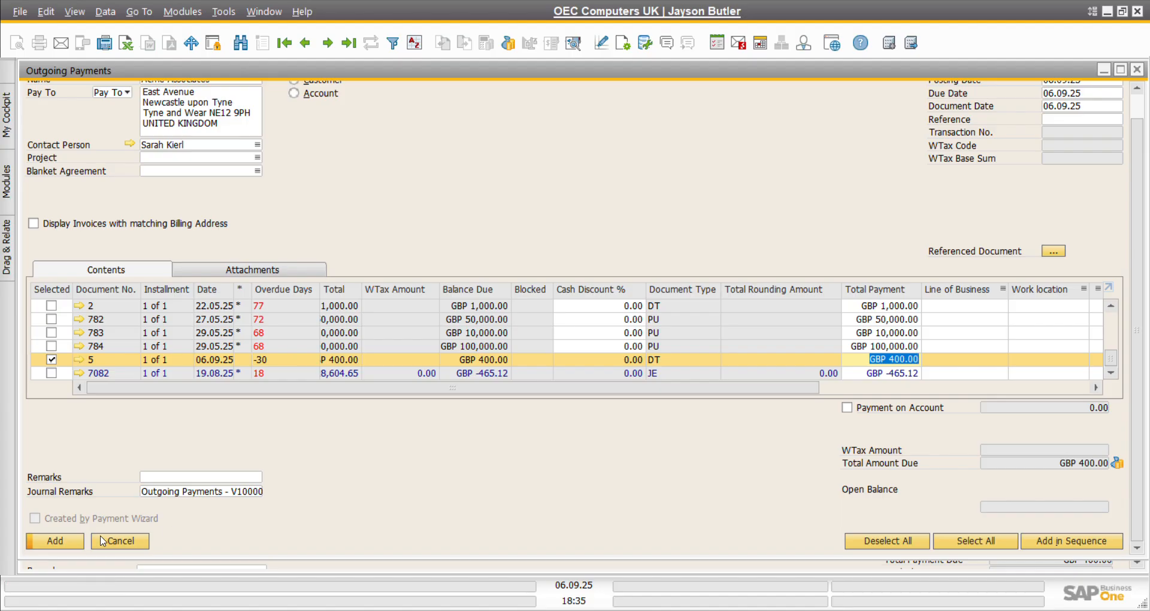
click(64, 545)
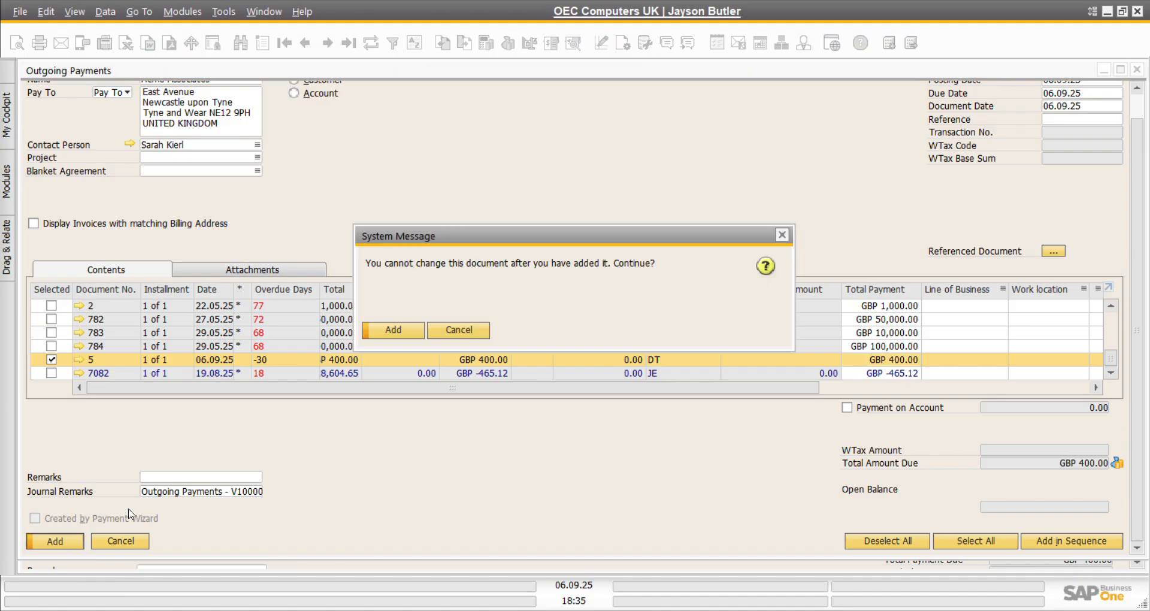
click(393, 331)
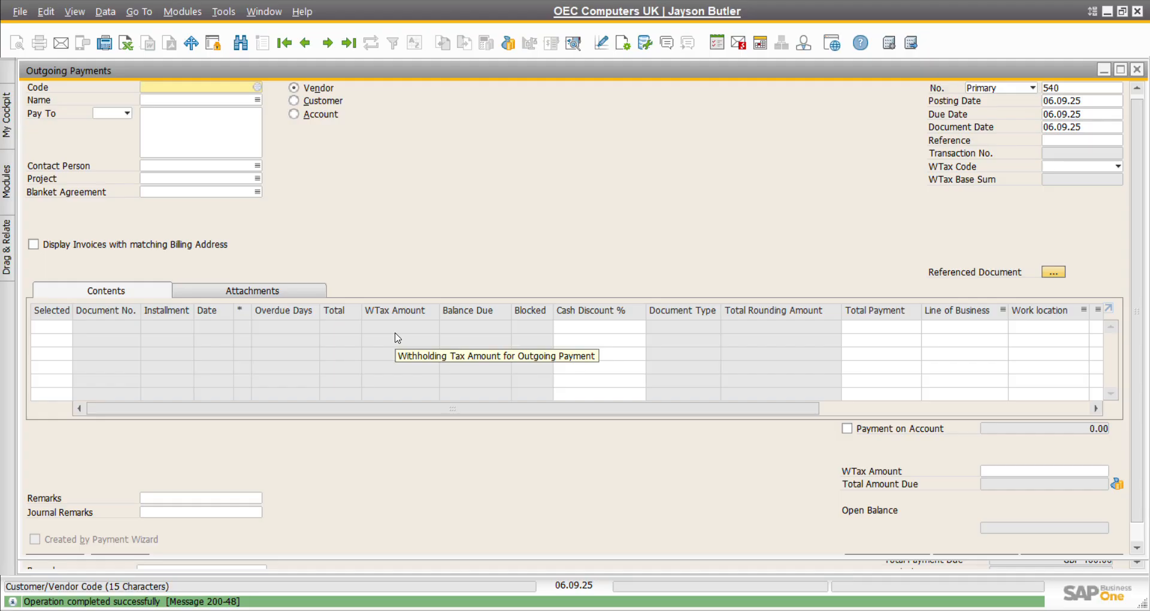
Step: Start a new A/P invoice for vendor V10000 Acme Associates
click(193, 12)
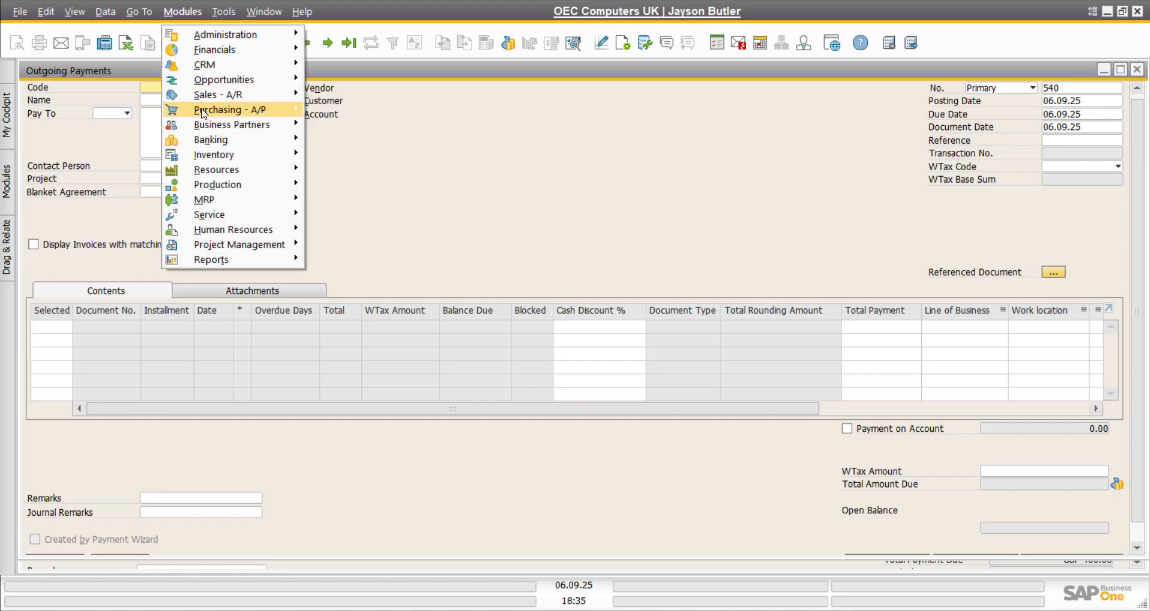
mouse_move(203, 115)
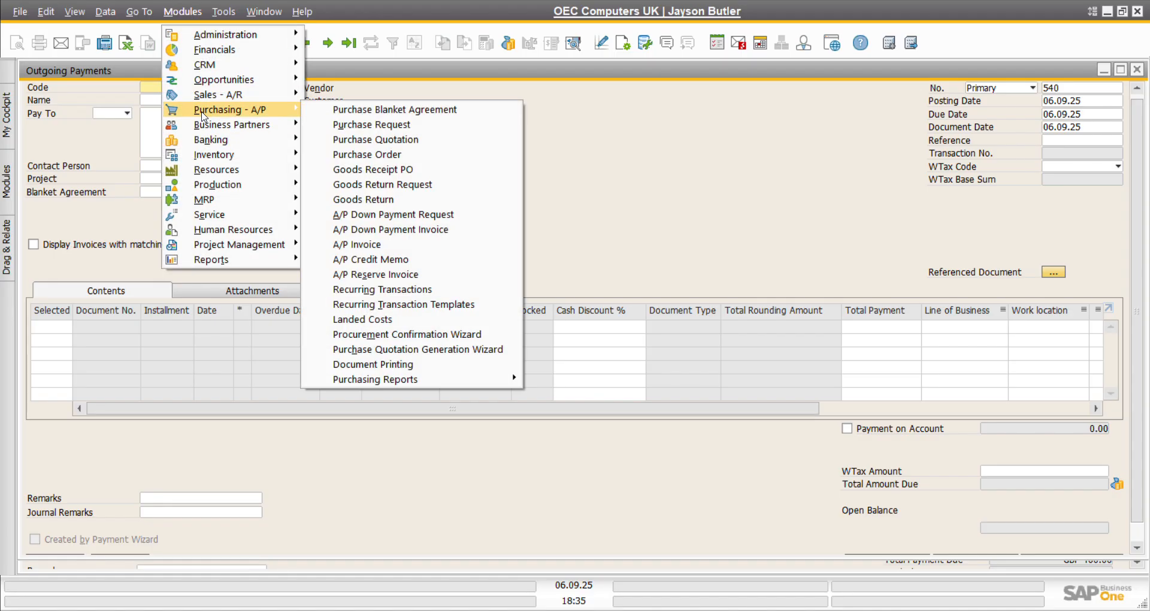
click(374, 245)
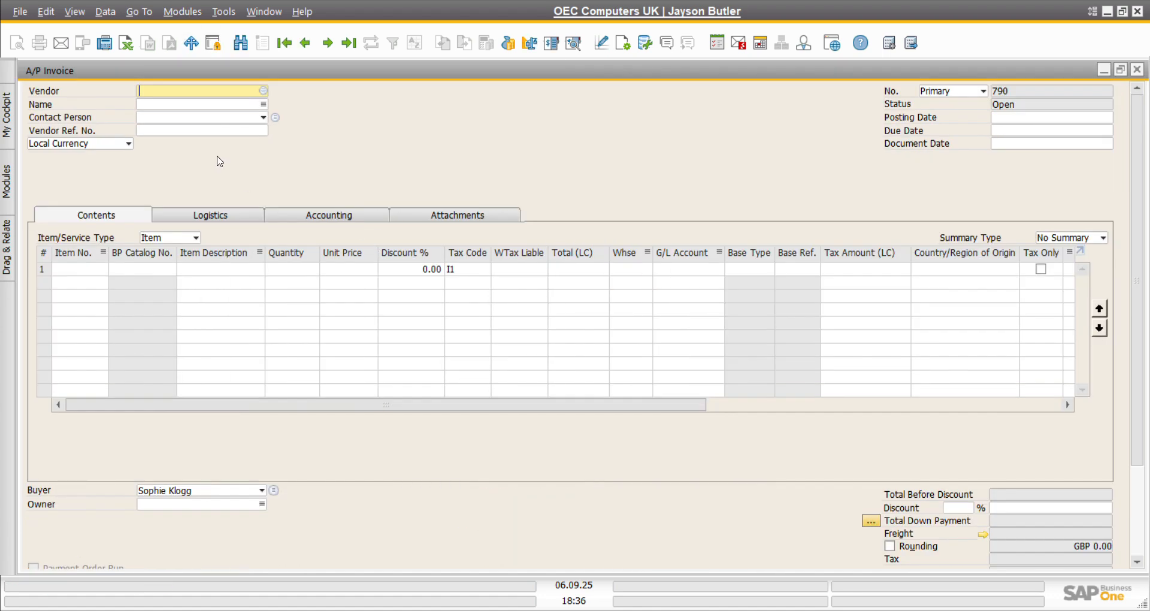
click(263, 91)
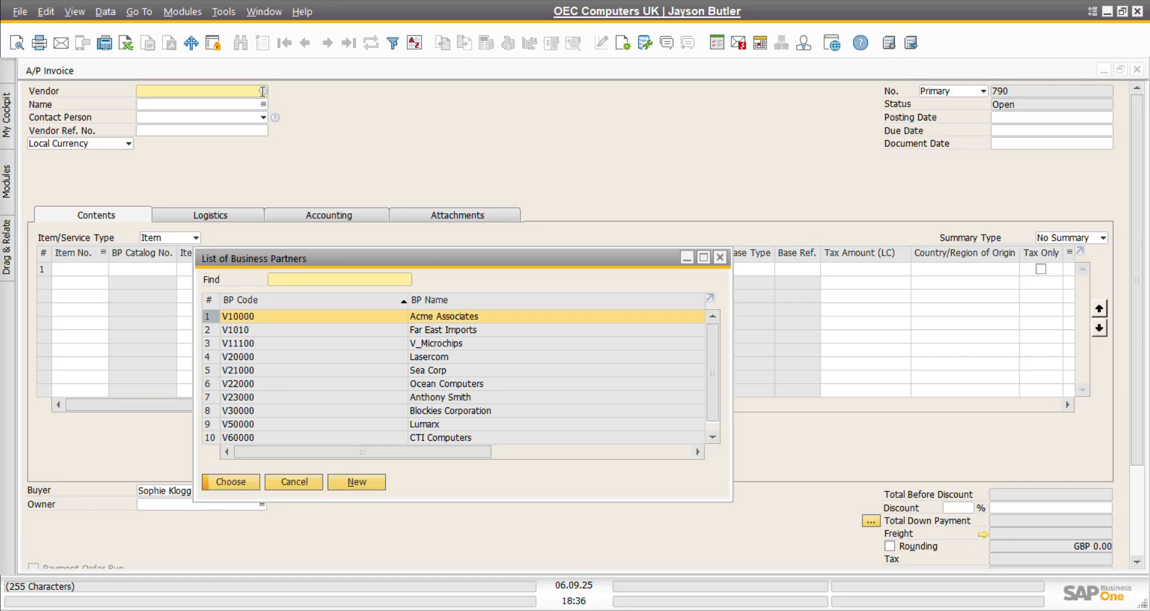
double_click(242, 318)
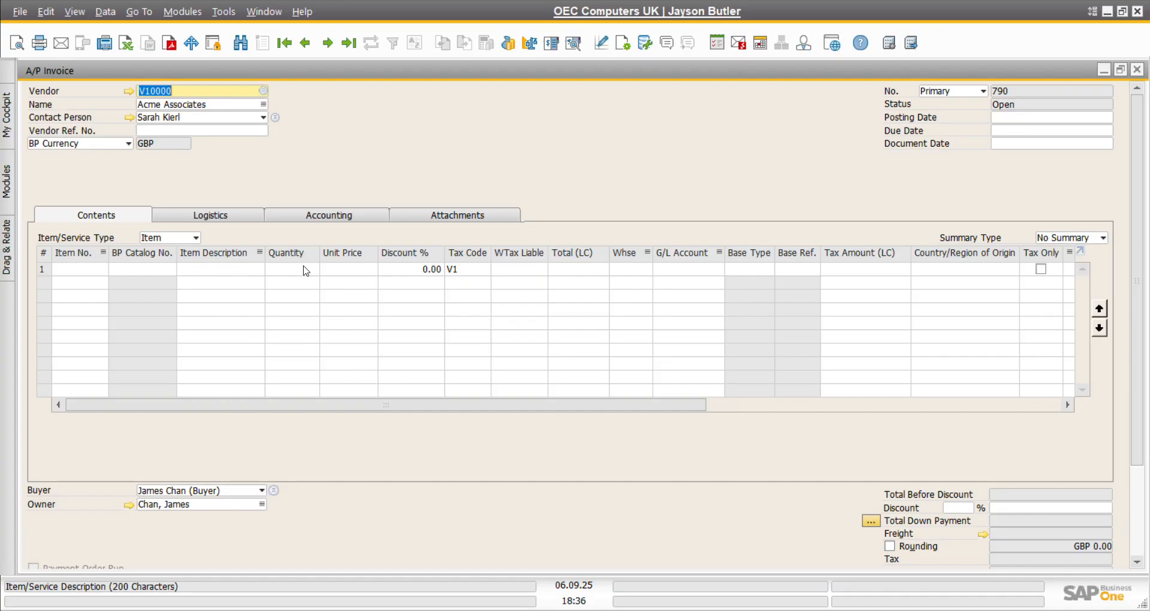
Step: Set the posting date to 6 September 2025 and keep Item as the line type
click(1034, 120)
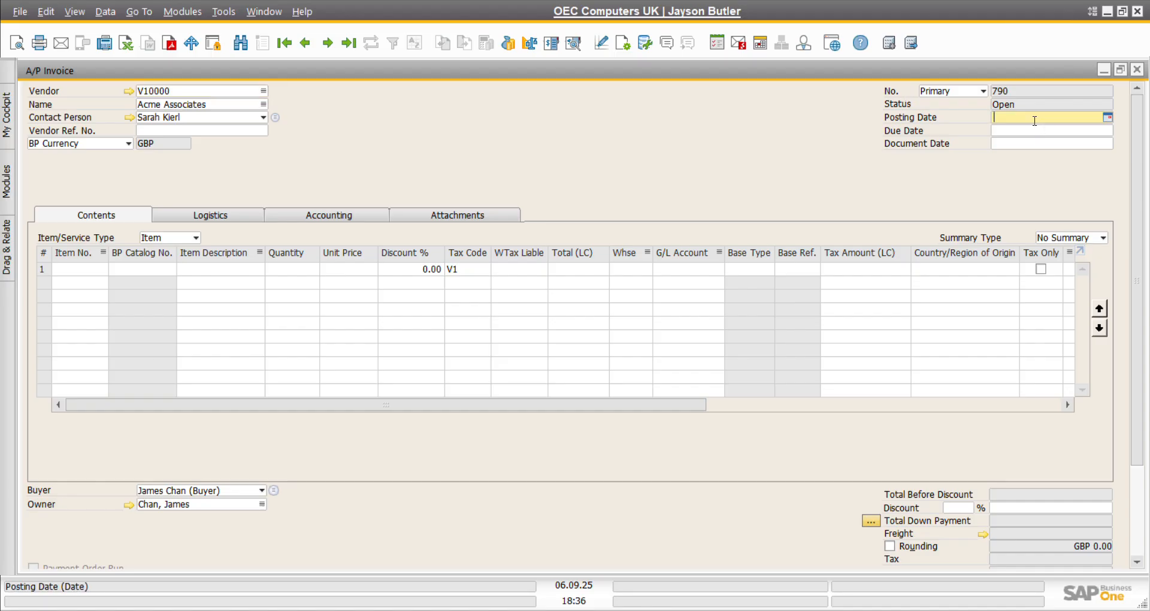
click(1108, 117)
click(1106, 178)
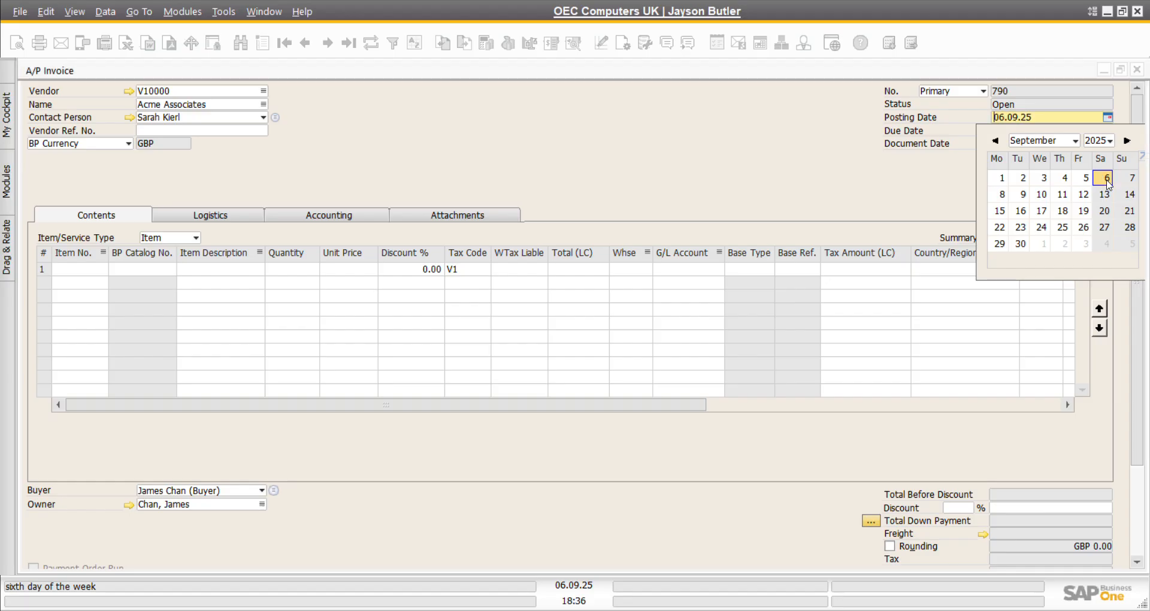
click(1061, 146)
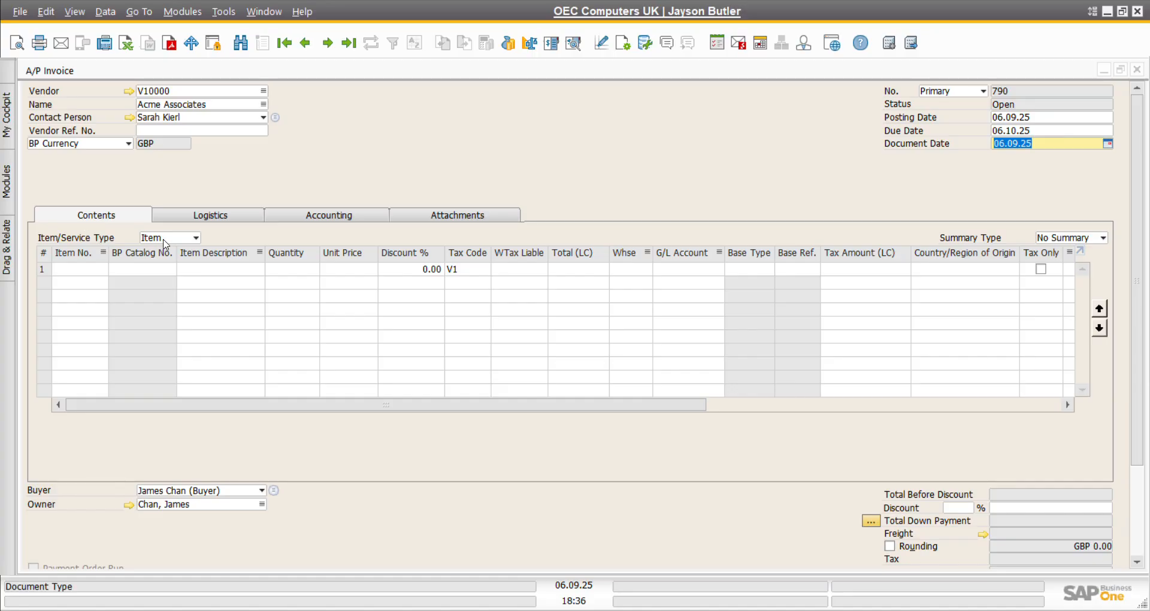
click(196, 239)
click(196, 240)
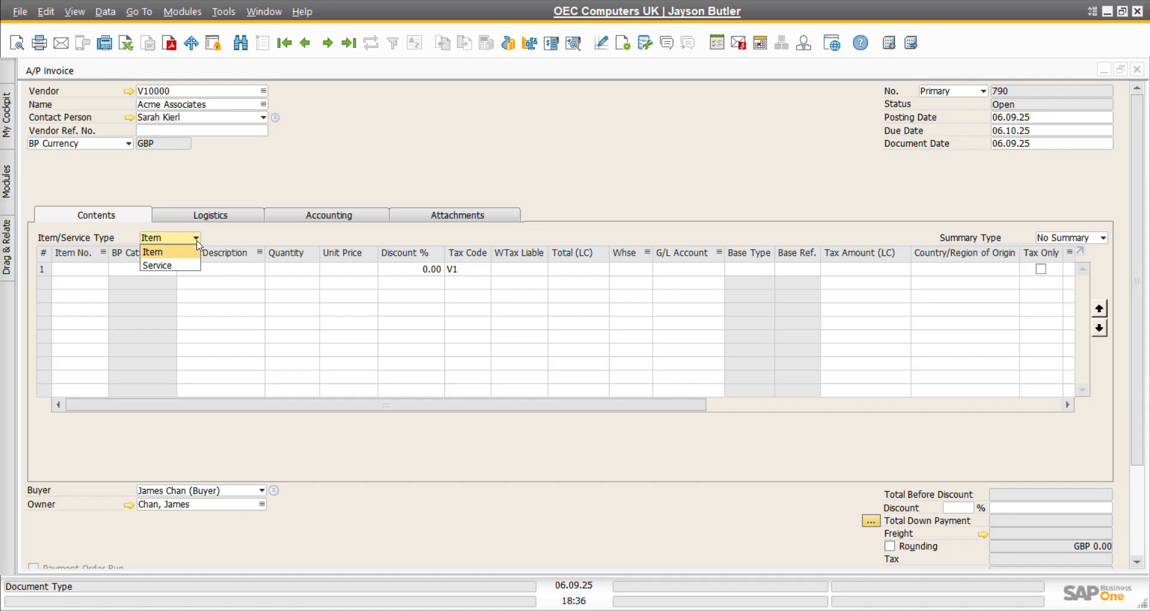
click(198, 244)
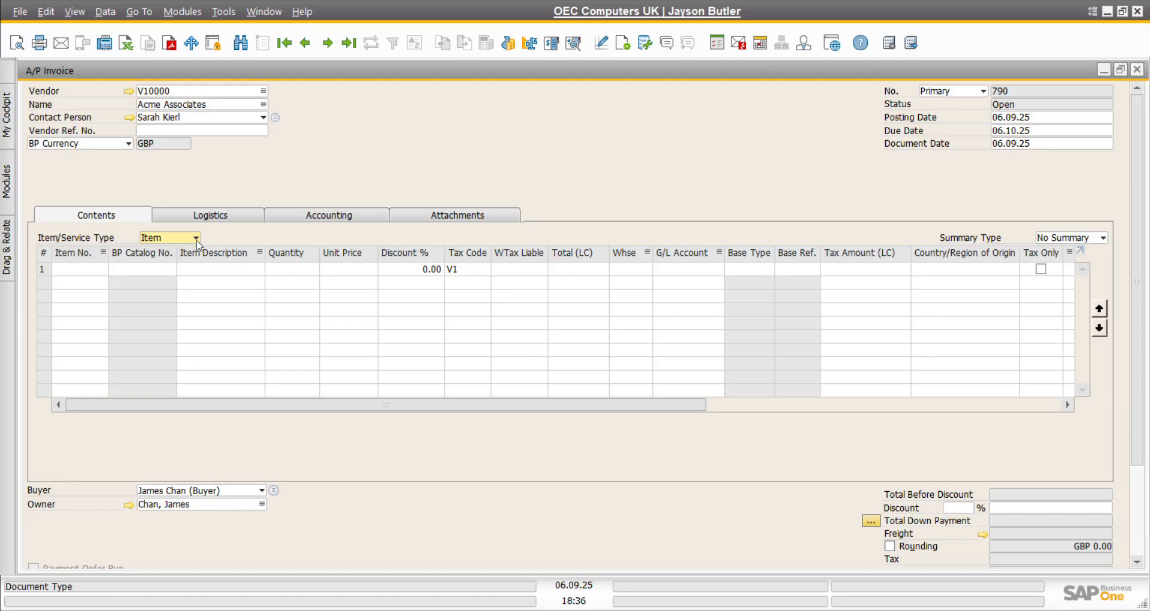
click(96, 269)
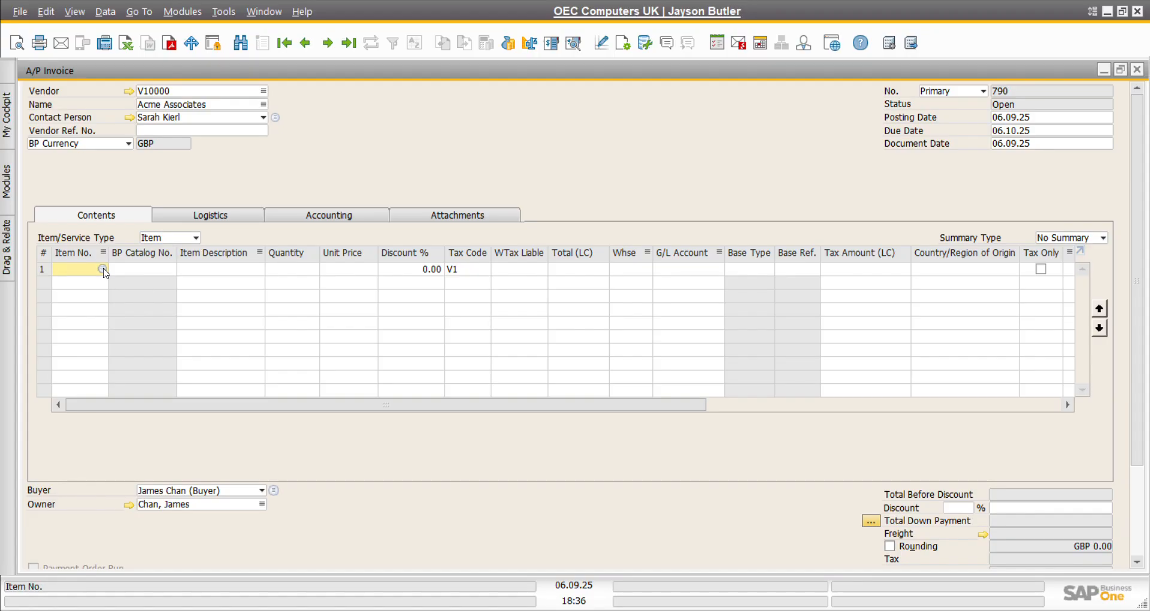
Step: Add items A00003 J.B. Officeprint 1186 and A00004 Rainbow ColorJet 5 to the invoice
click(103, 269)
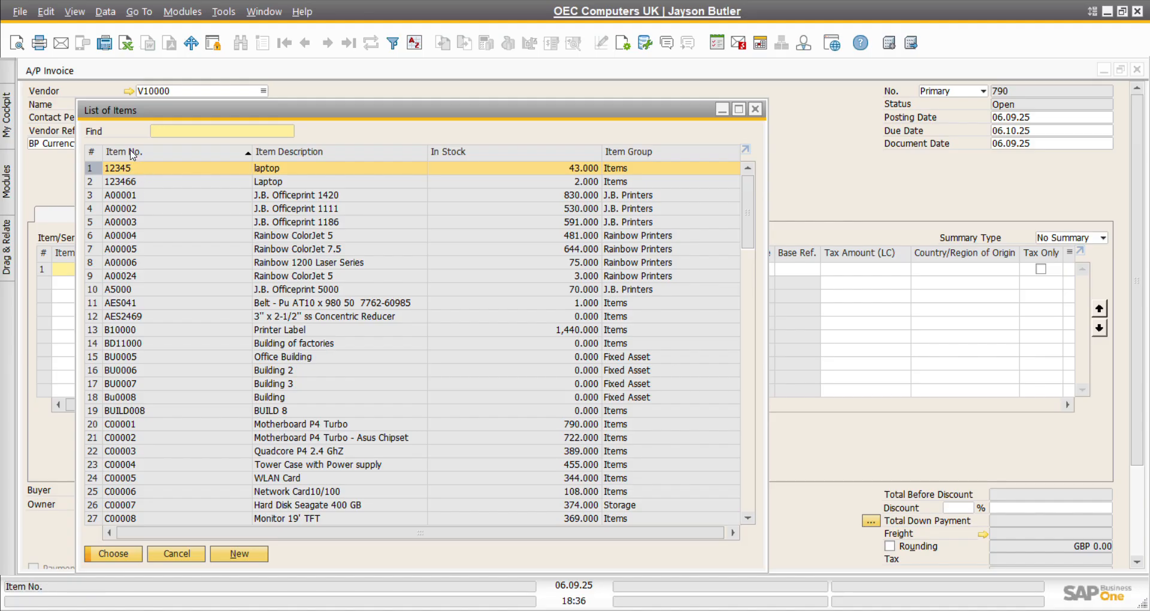
click(98, 222)
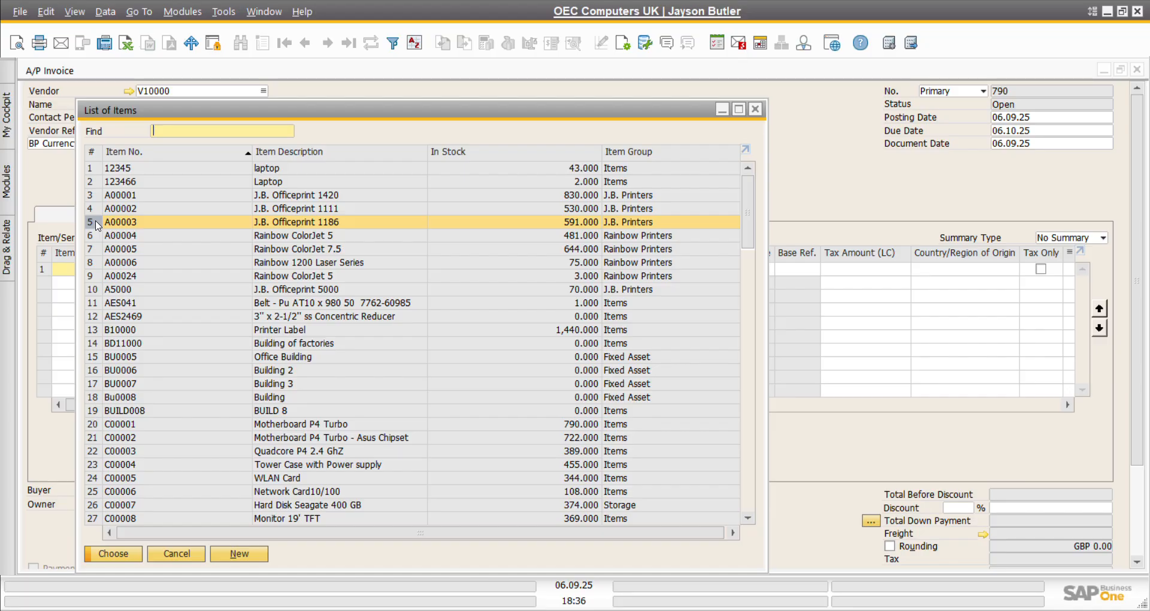
key(shift+Down)
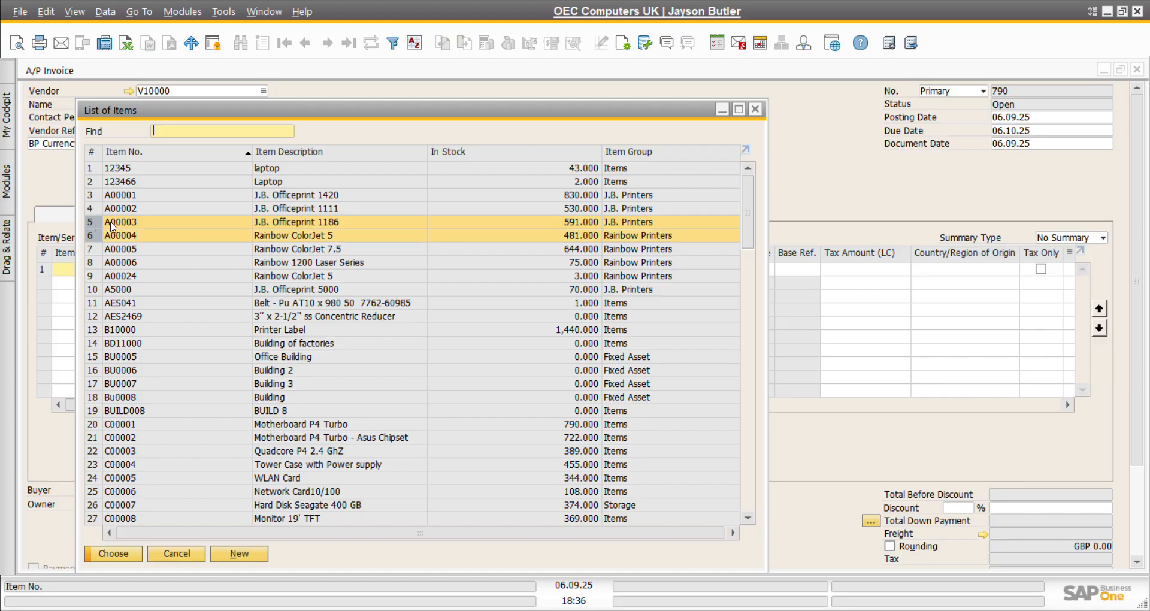
click(120, 557)
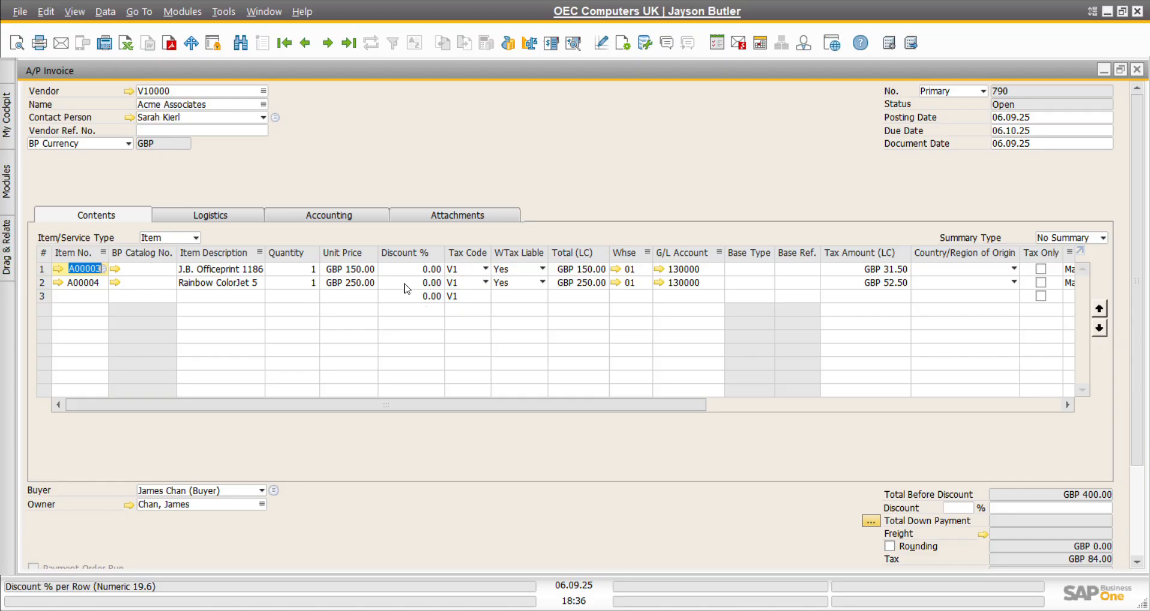
Step: Set both printer rows to tax code X1 Exempt Input and WTax Liable No
click(486, 271)
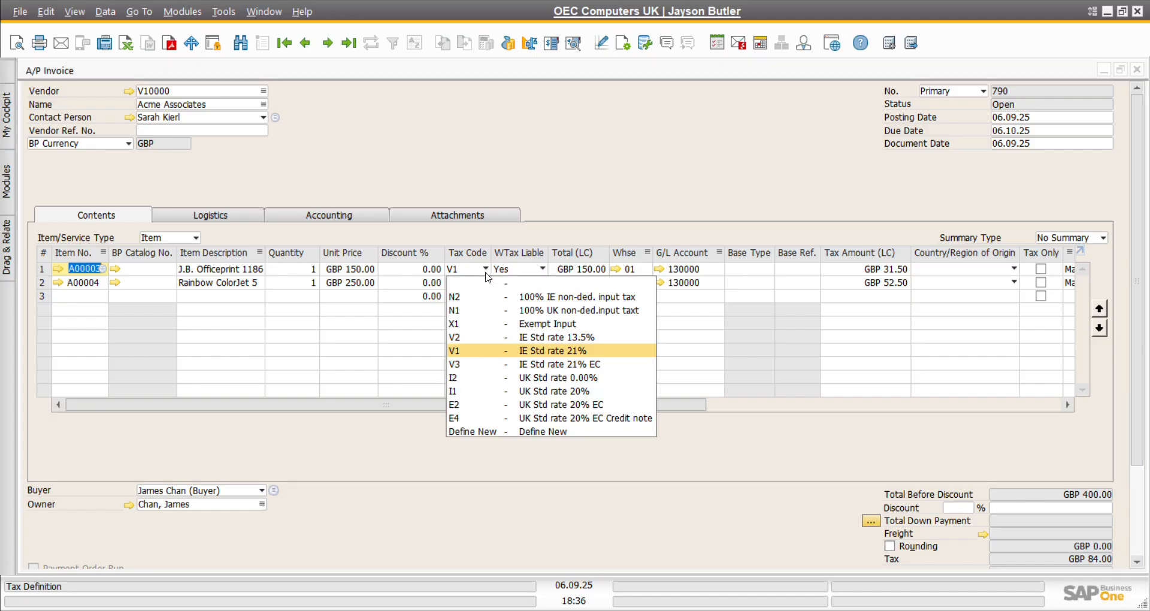
click(491, 325)
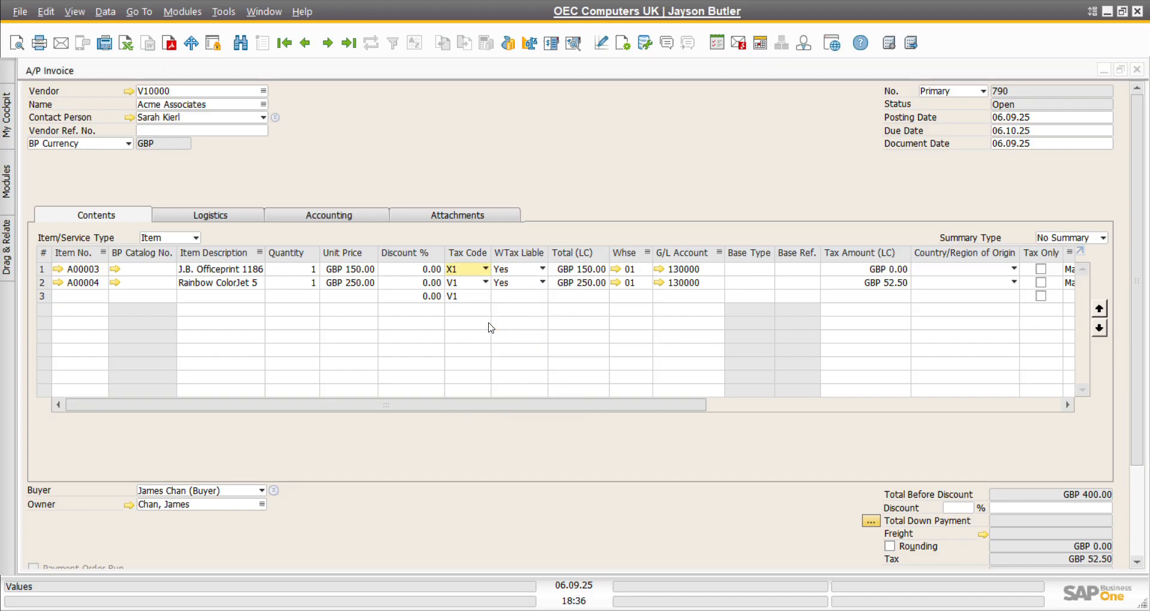
click(486, 282)
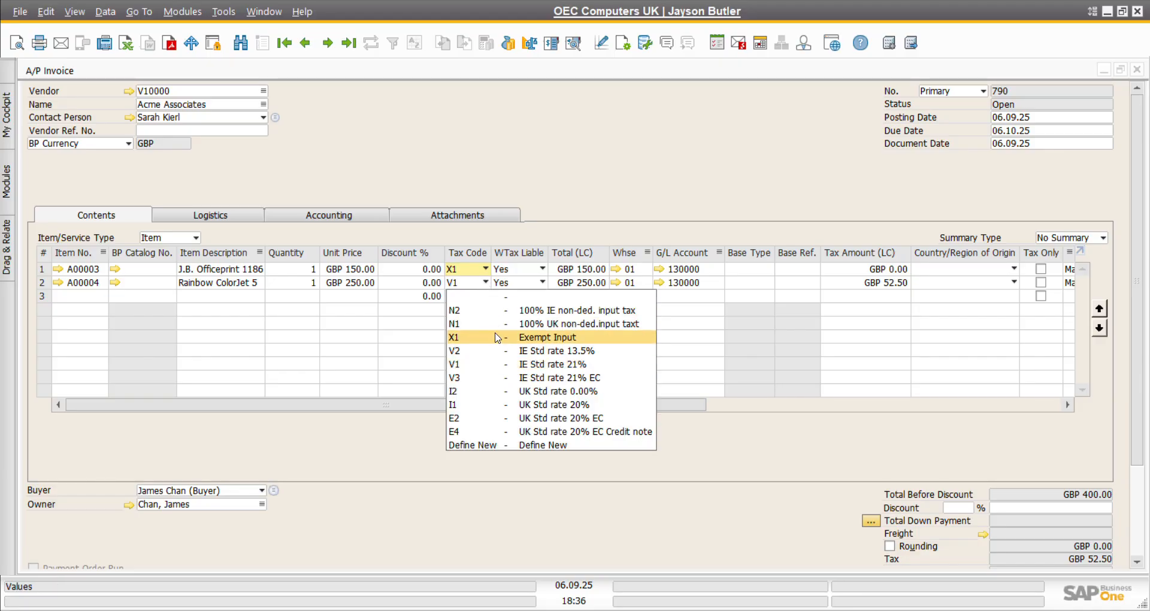
click(496, 337)
click(546, 271)
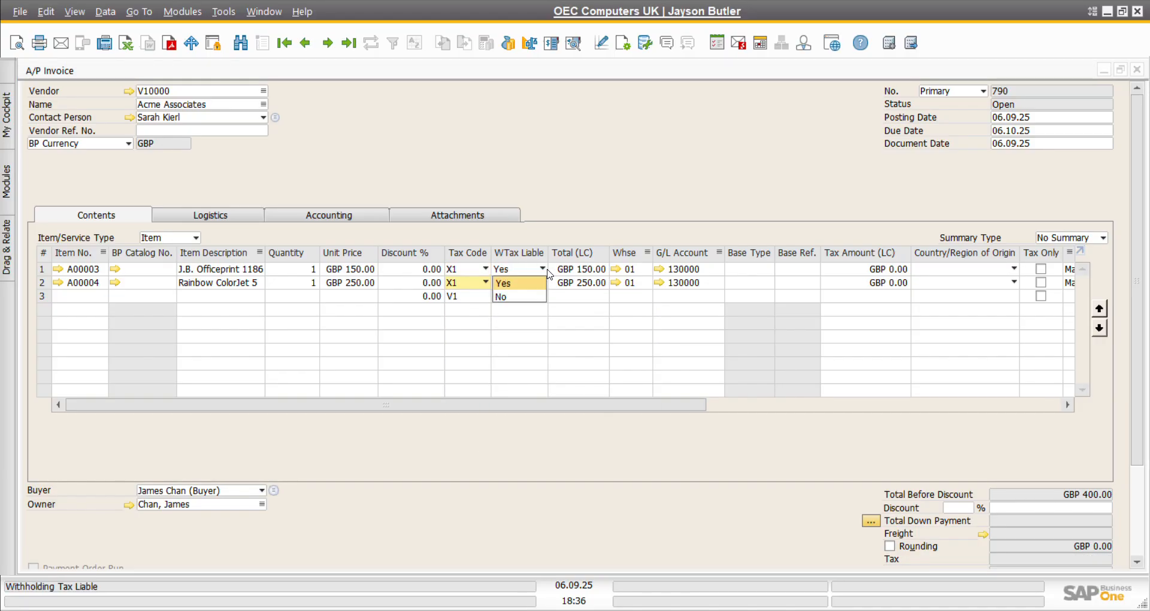
click(522, 297)
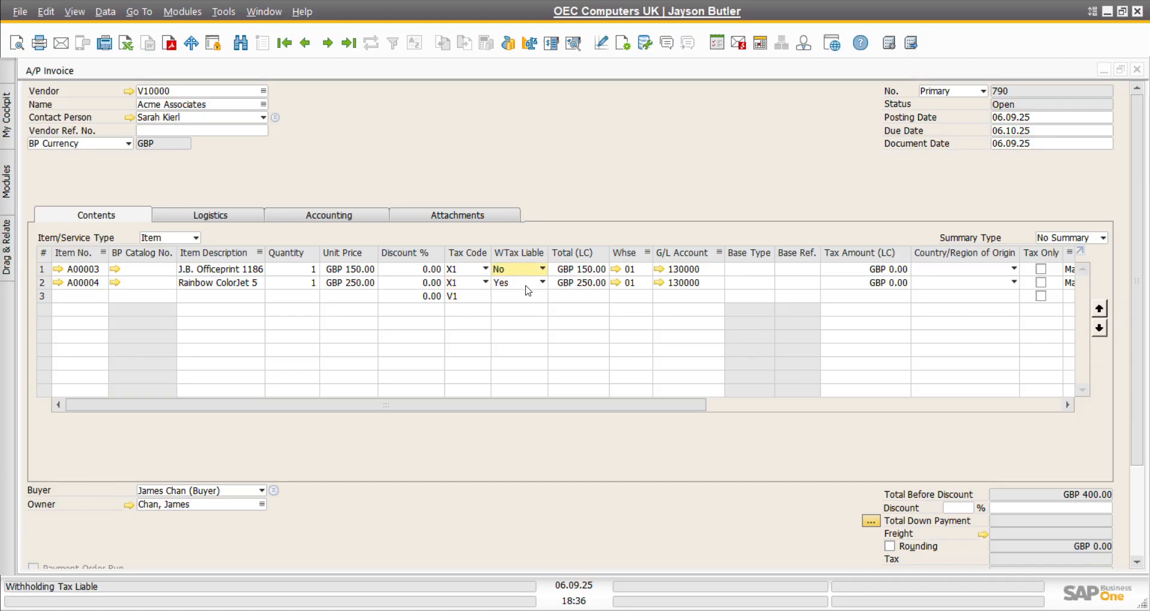
click(526, 286)
click(527, 311)
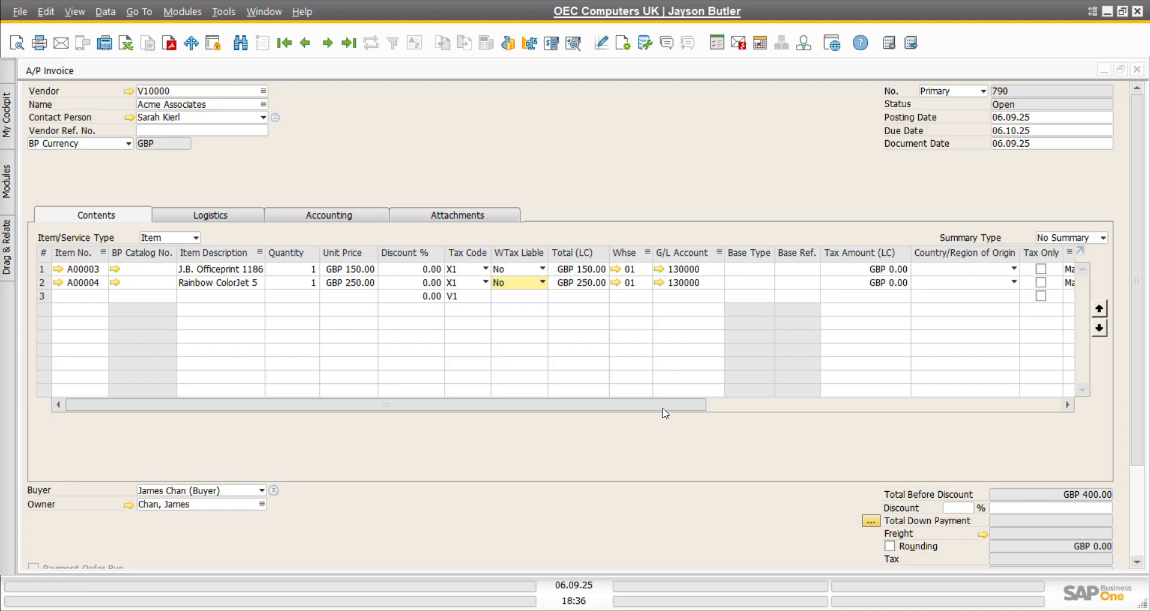
scroll(671, 435, down, 3)
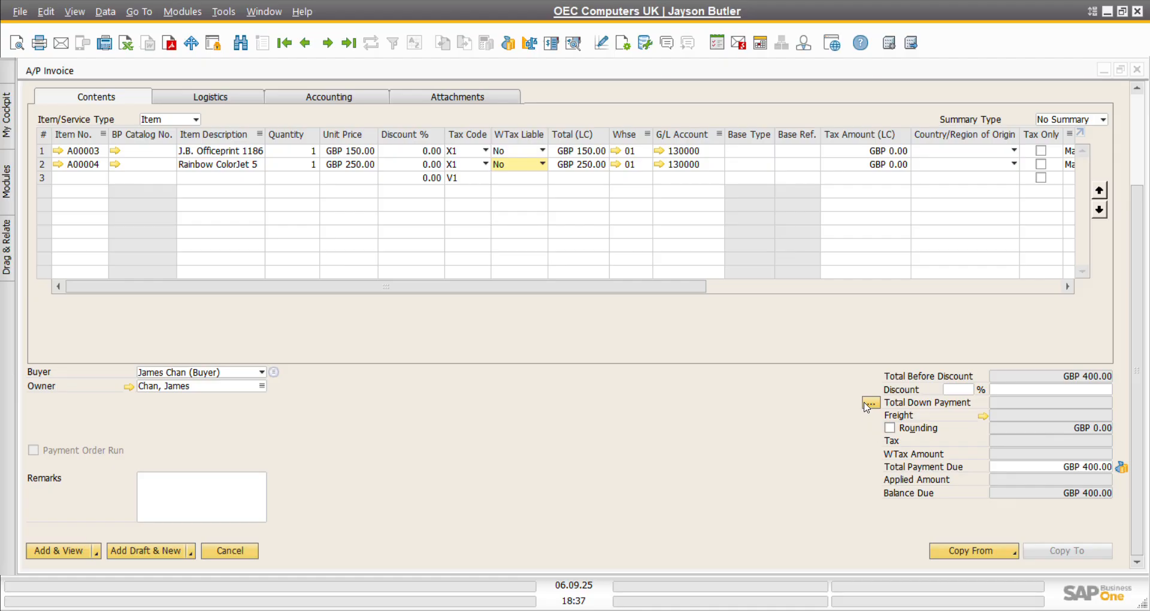
Step: Draw the GBP 400.00 net and gross amounts from down payment invoice 5
click(870, 403)
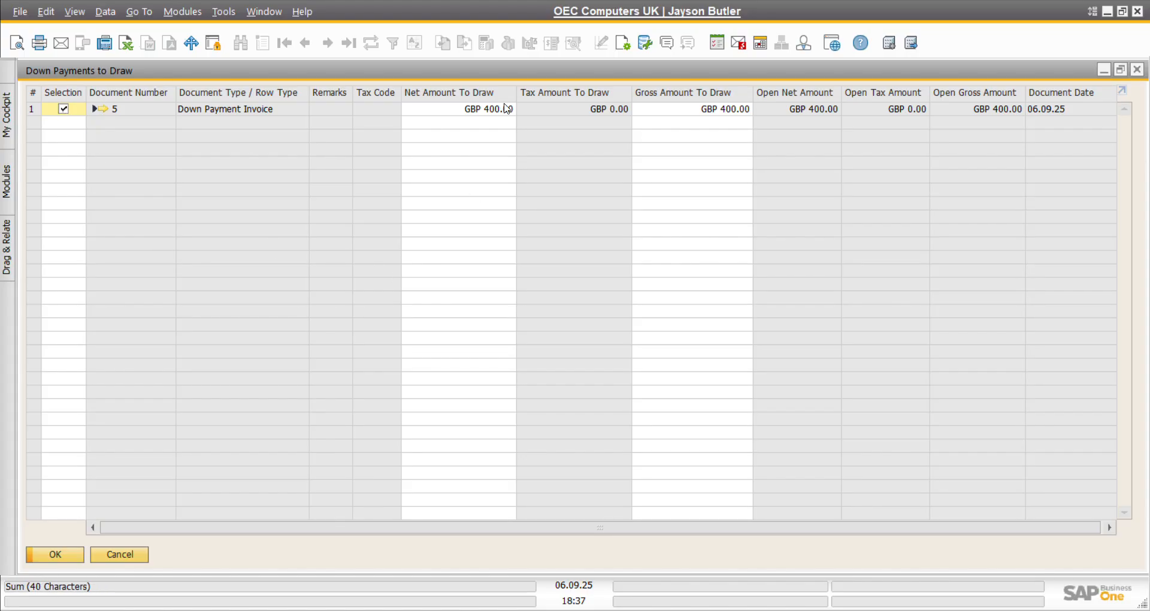
click(479, 111)
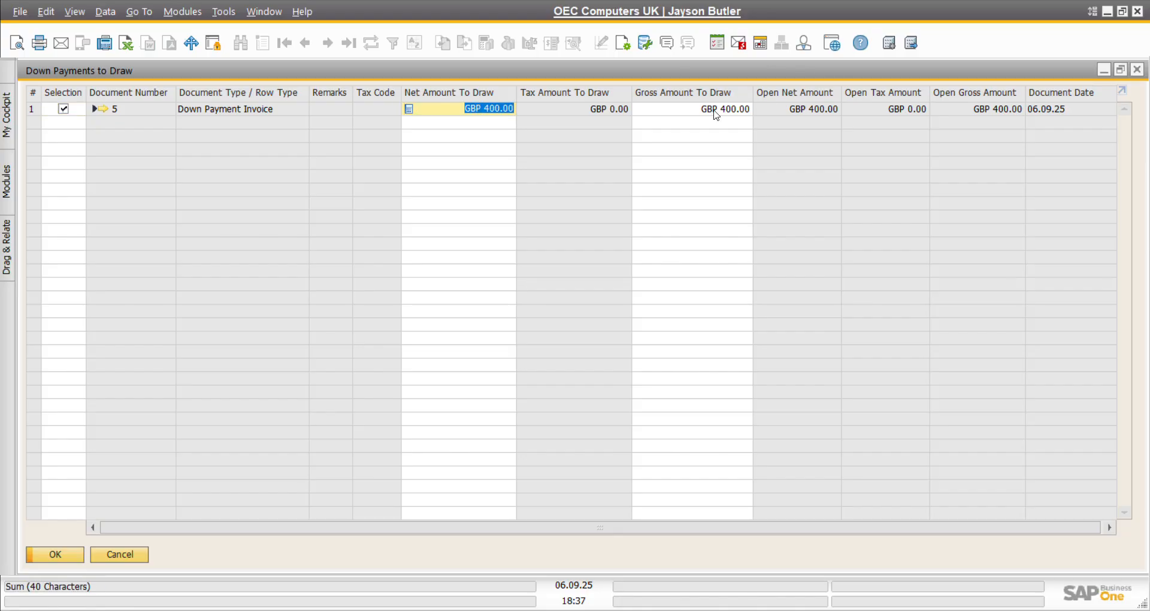
click(713, 111)
click(485, 113)
click(691, 109)
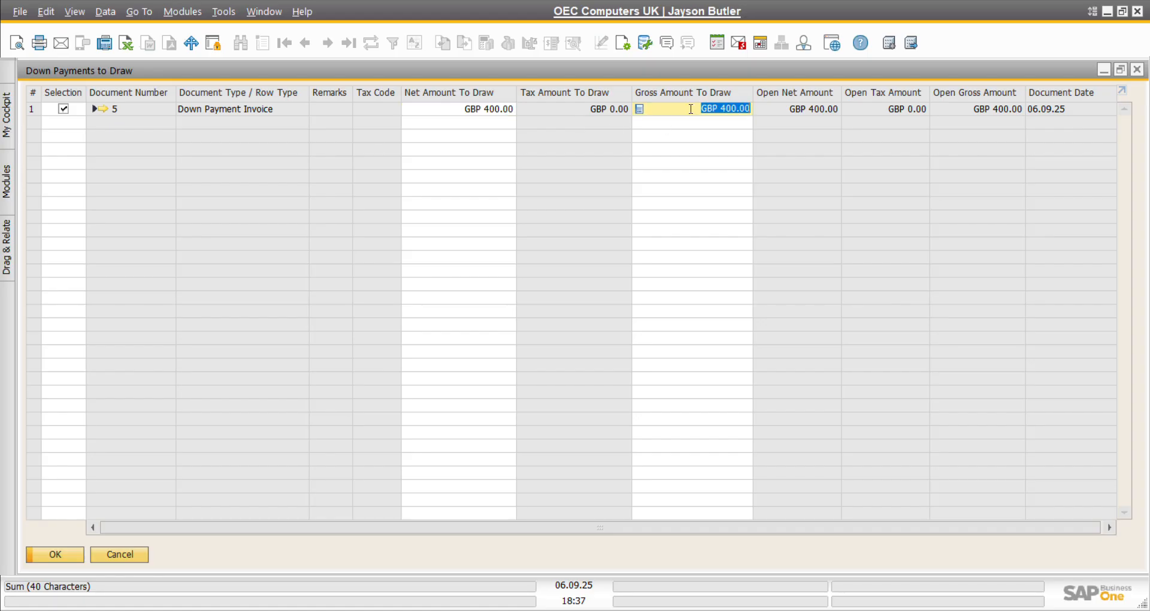
click(500, 108)
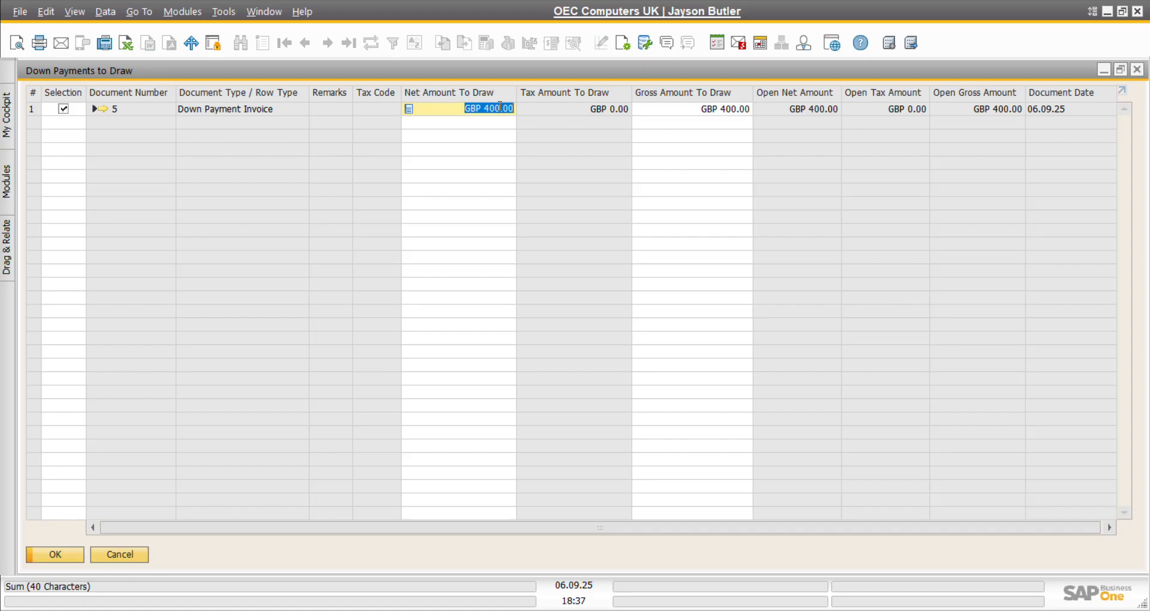
click(60, 553)
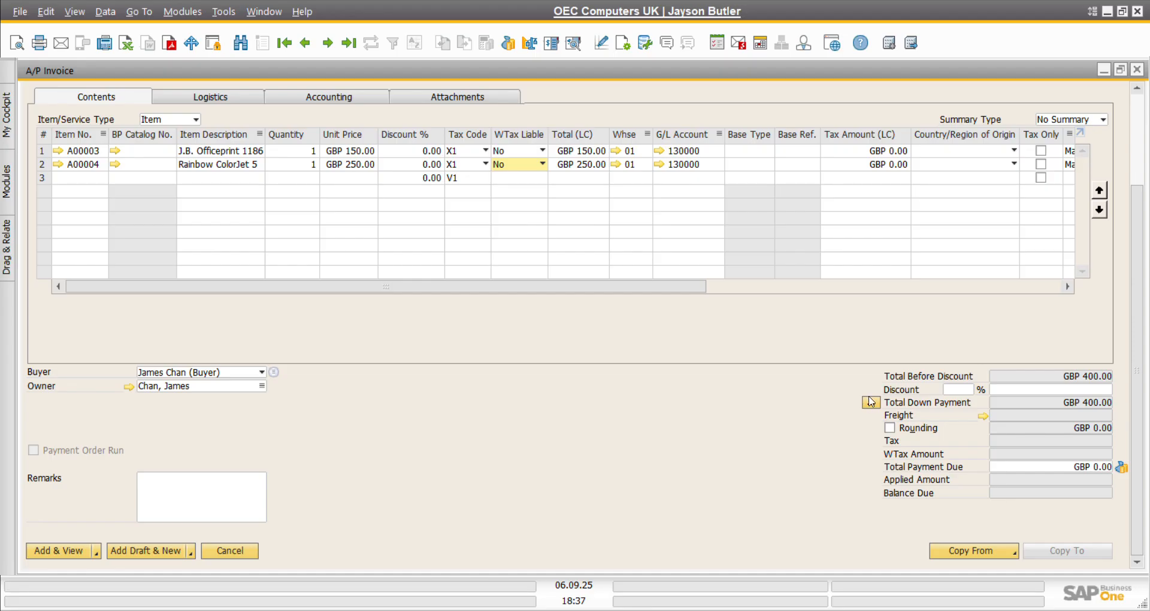
Step: Recheck the down payment amounts to draw and confirm, bringing Total Payment Due to GBP 0.00
click(872, 405)
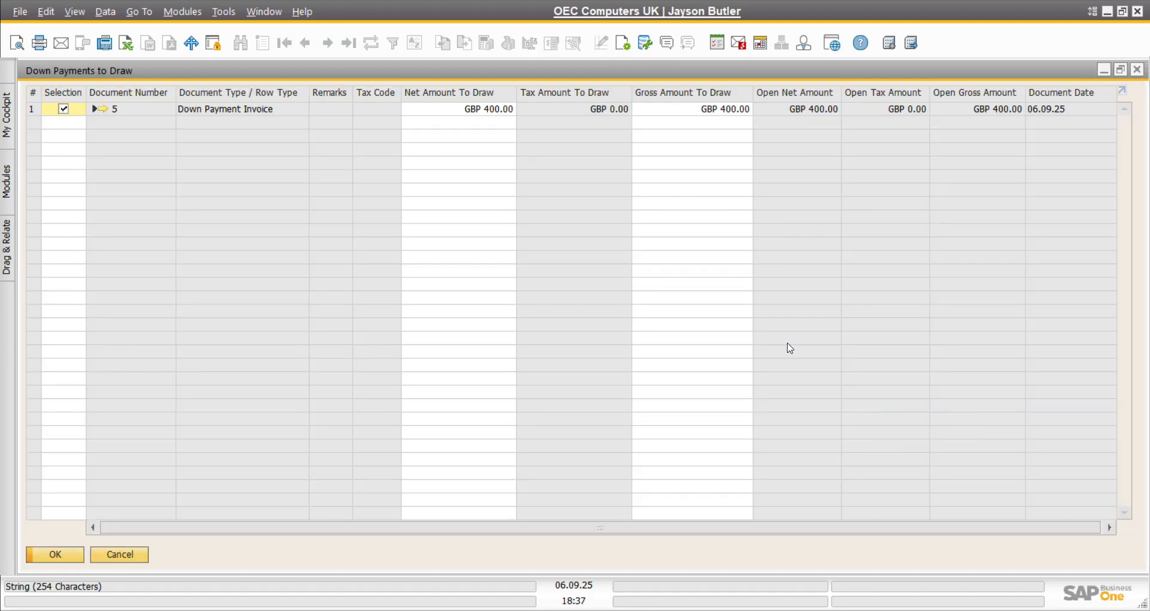
click(431, 105)
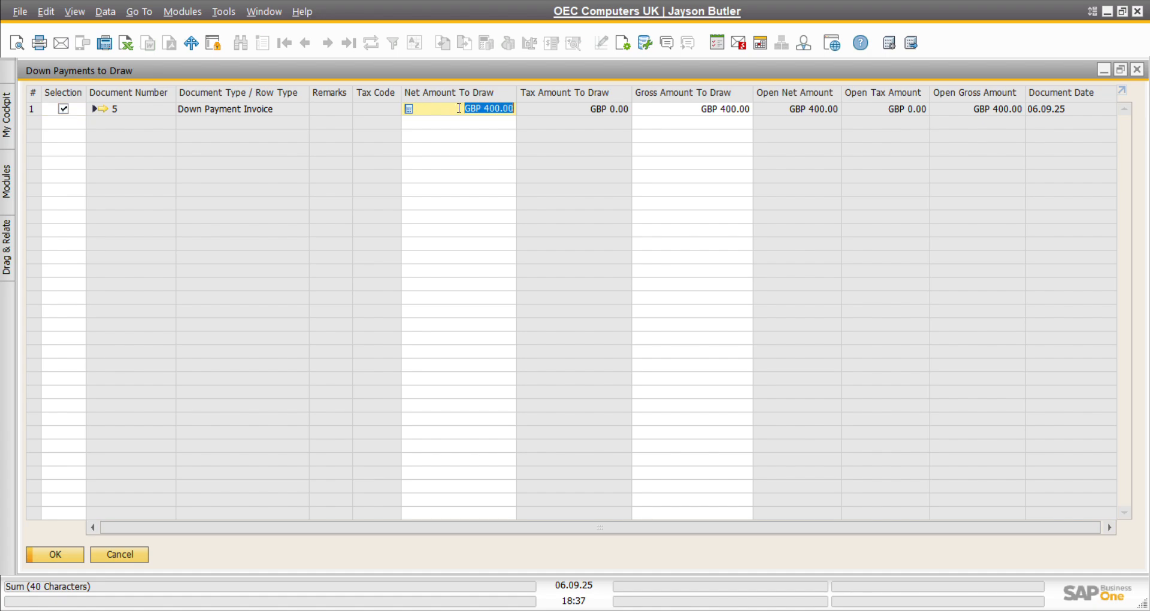
click(728, 109)
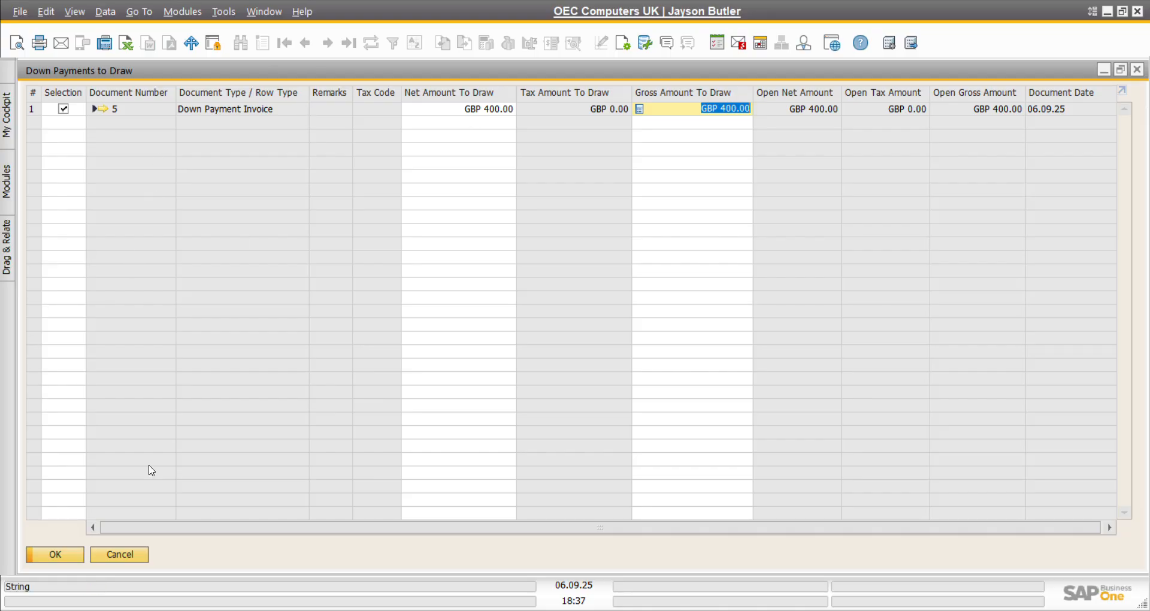
click(51, 559)
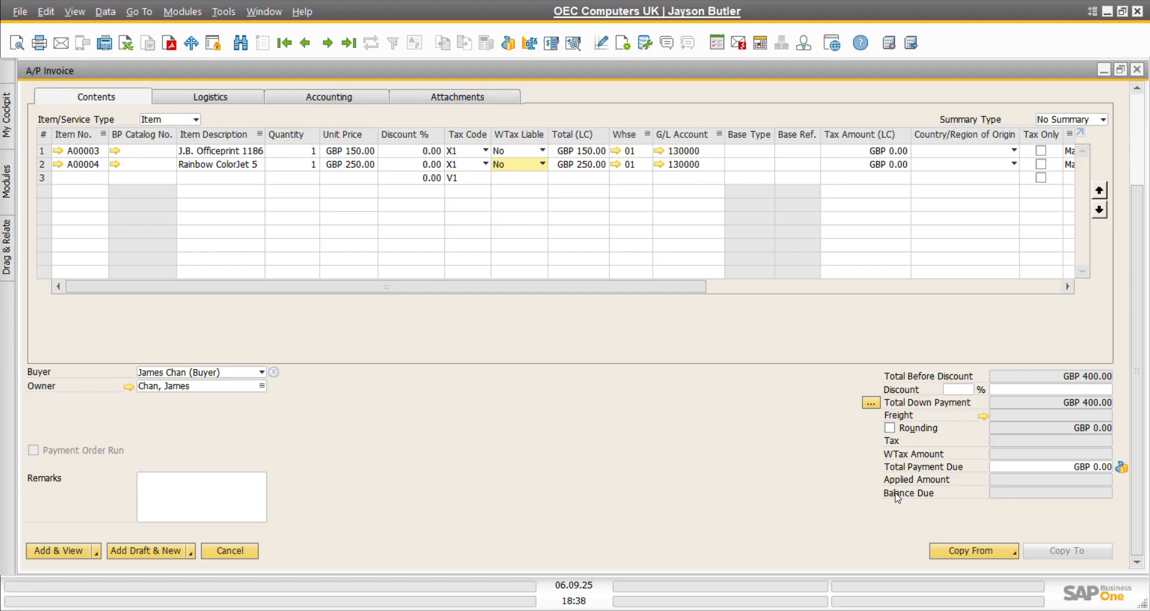
Step: Add A/P invoice 790 with Add & View and confirm the prompt, leaving it Closed
scroll(686, 442, up, 3)
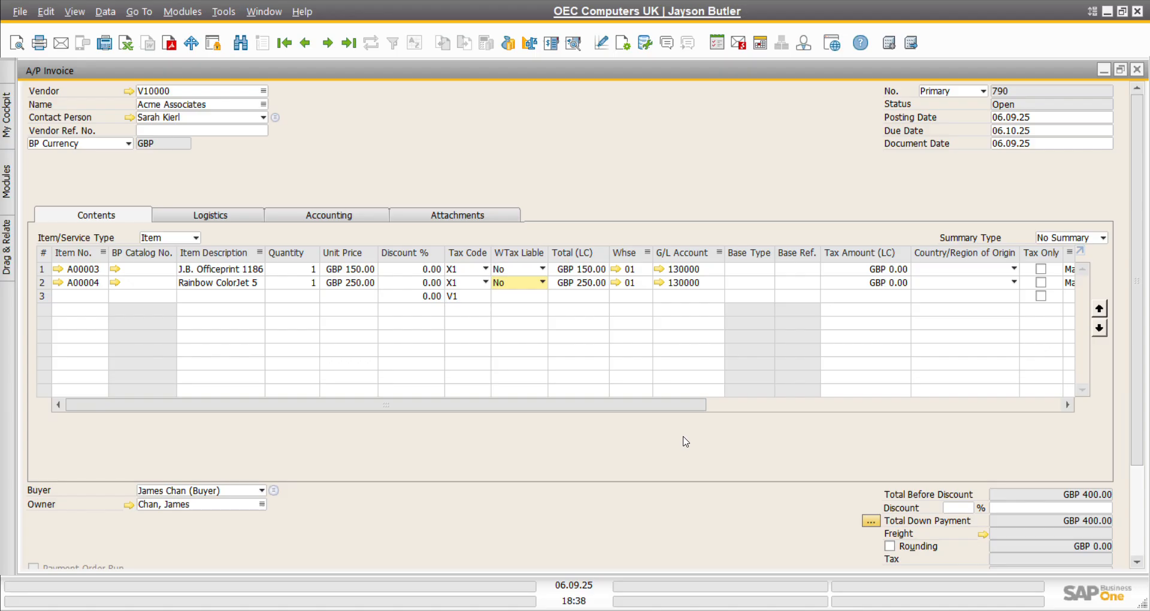
scroll(686, 441, down, 3)
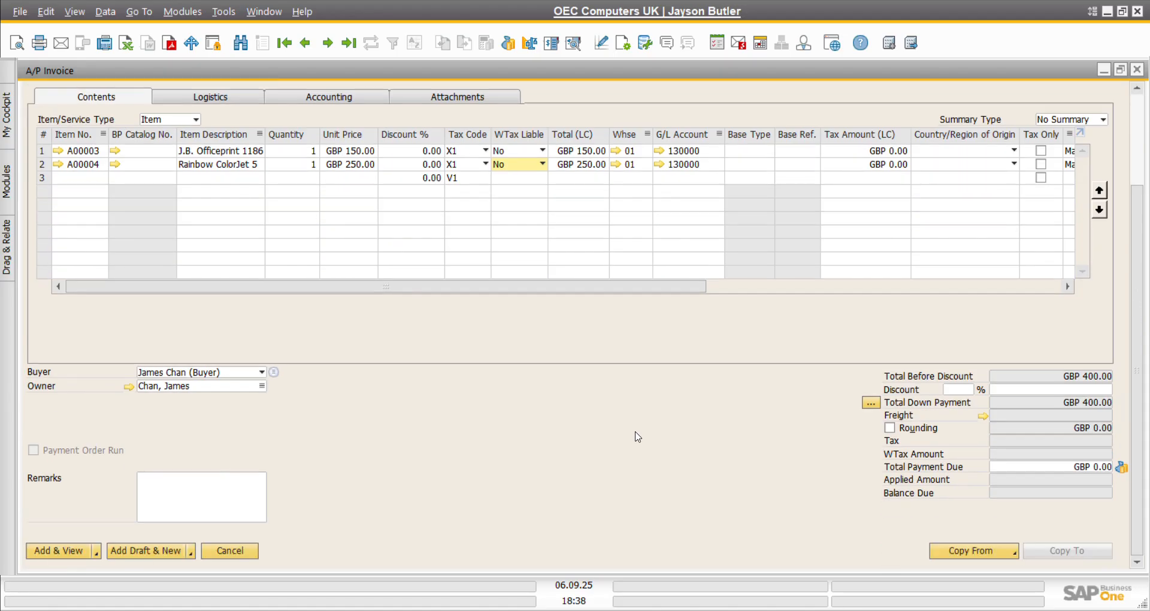
click(58, 554)
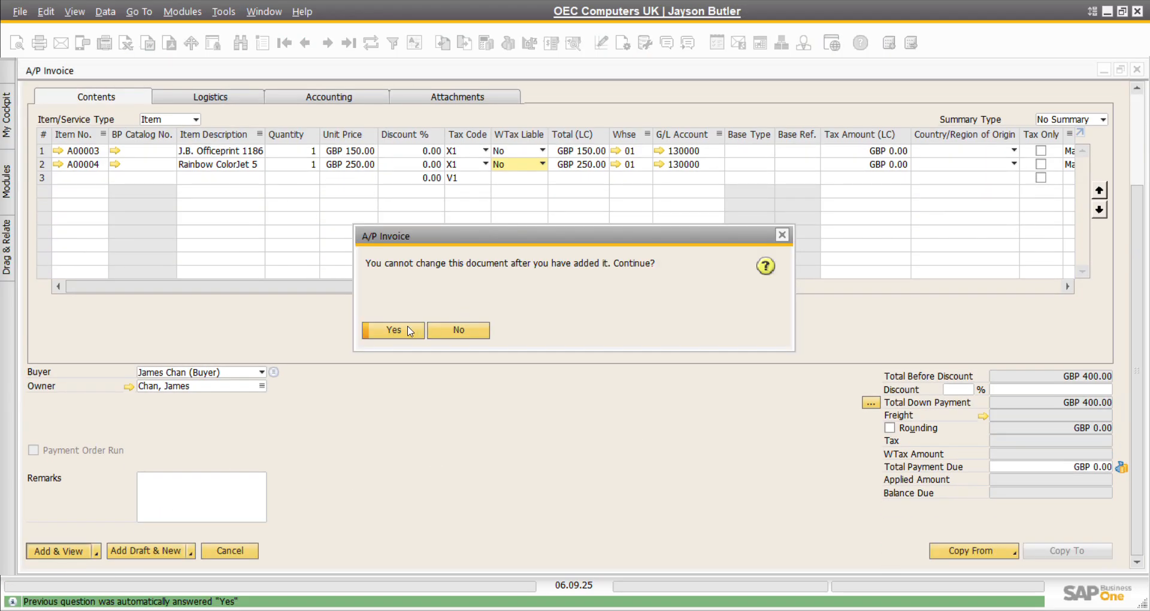
click(410, 330)
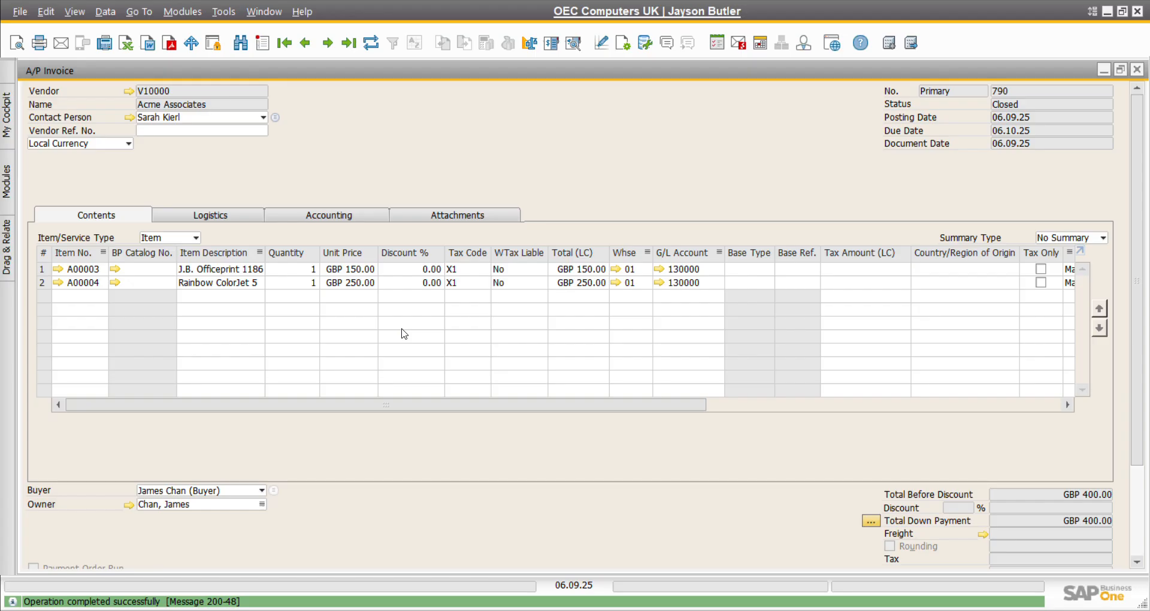
Step: Show the relationship map for A/P invoice 790 from its context menu
right_click(638, 160)
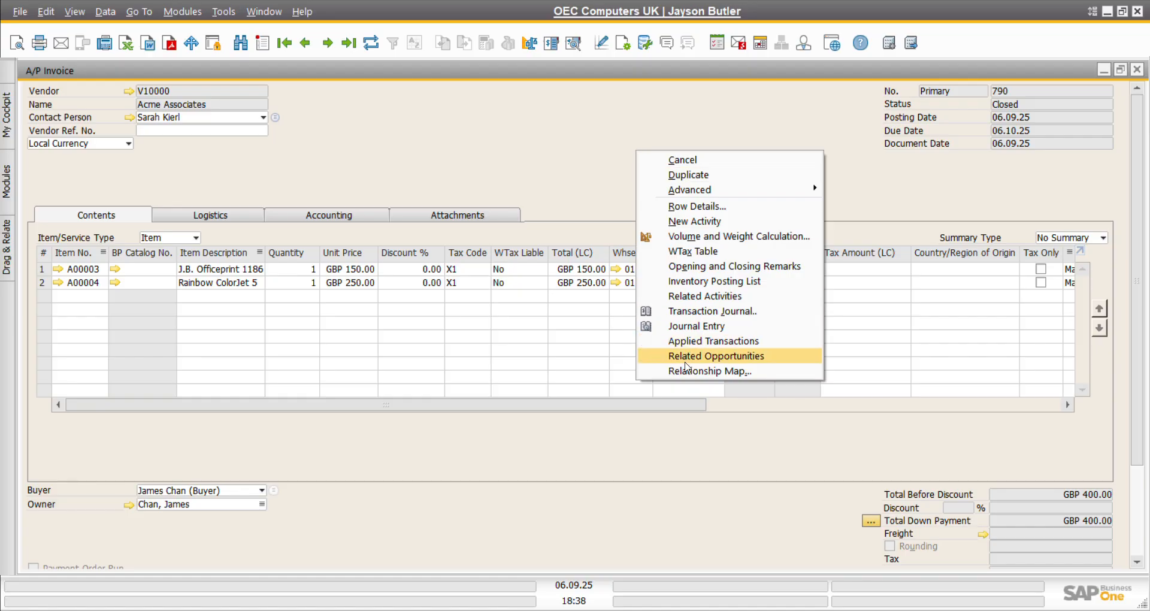
click(691, 372)
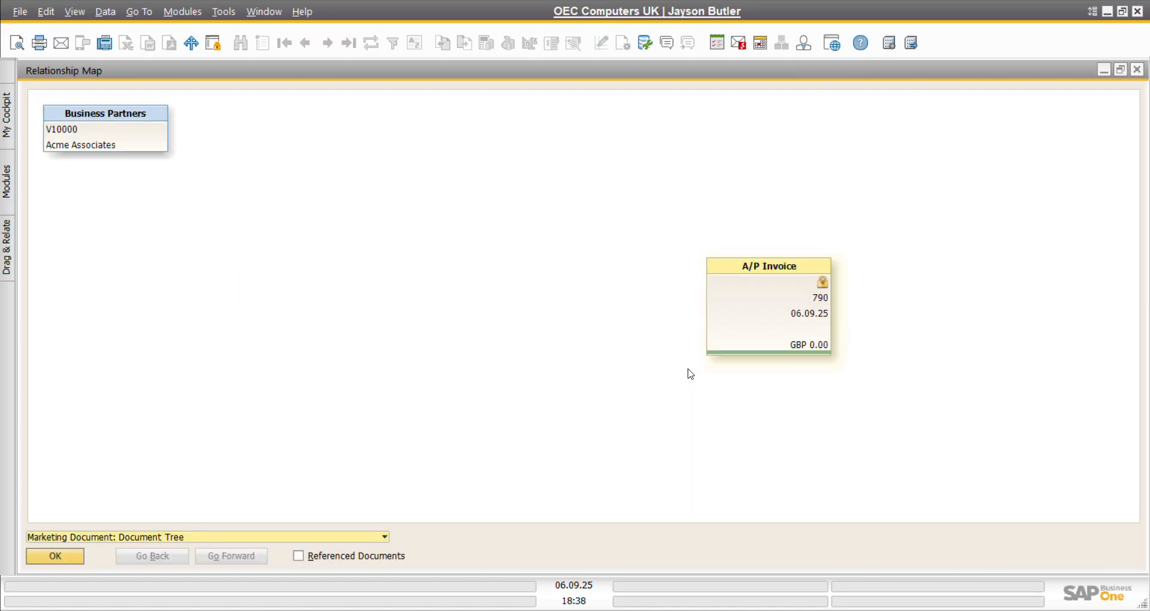